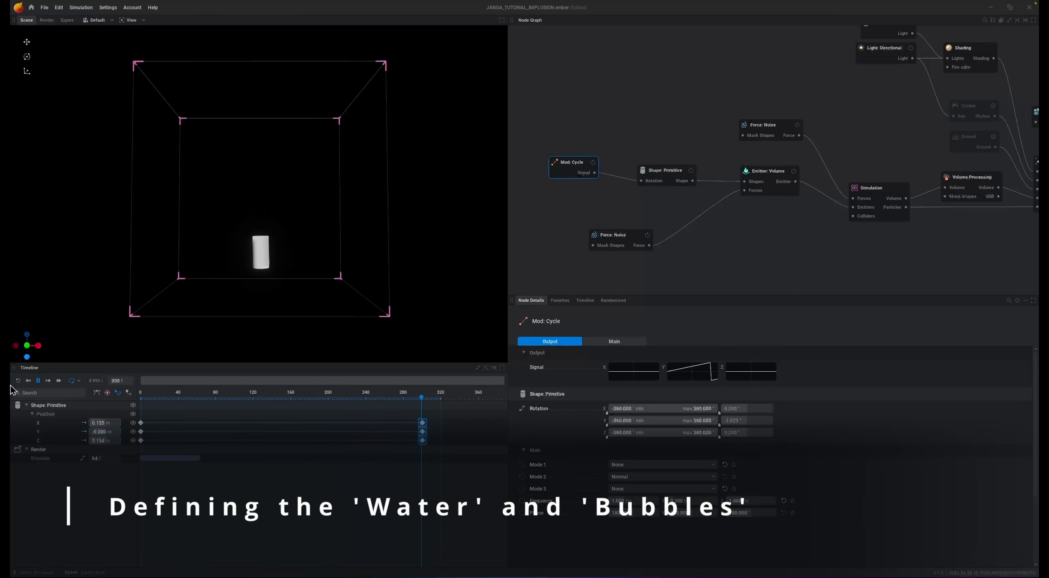
- Move the Shape: Primitive node slightly closer to the Mod: Cycle node in the node graph
click(675, 175)
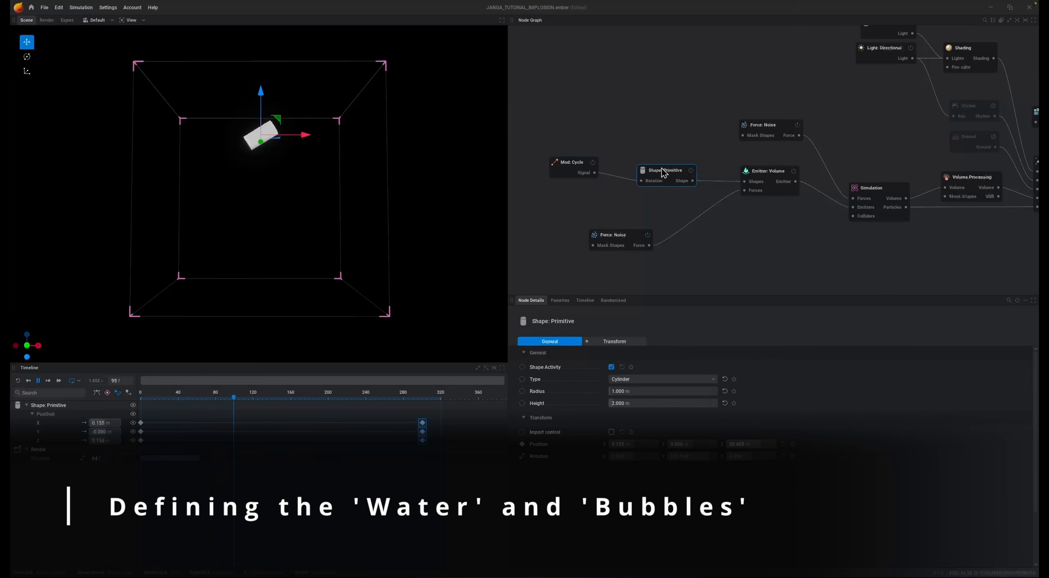
drag(675, 175, 651, 163)
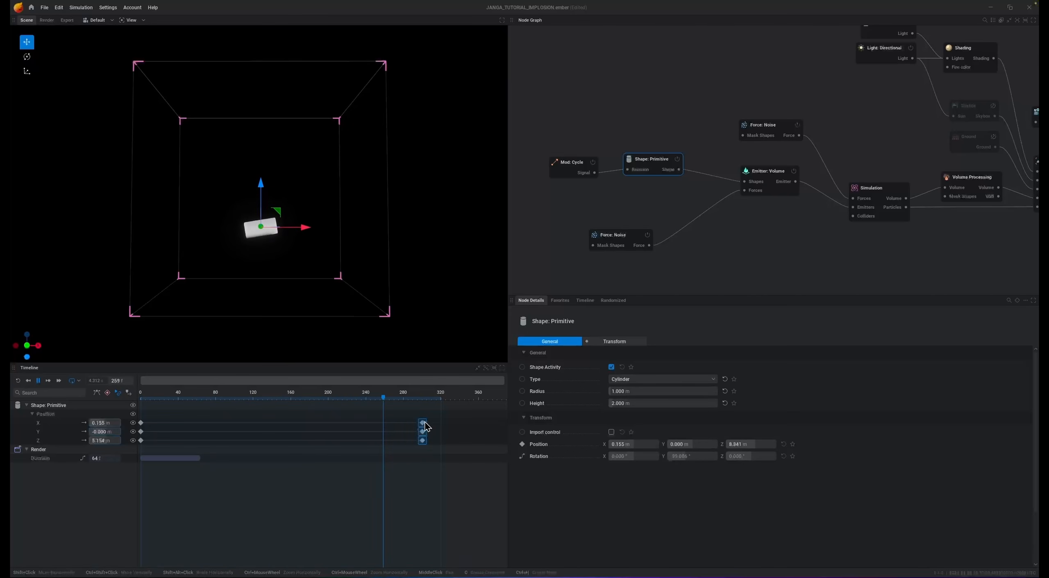
mouse_move(425, 423)
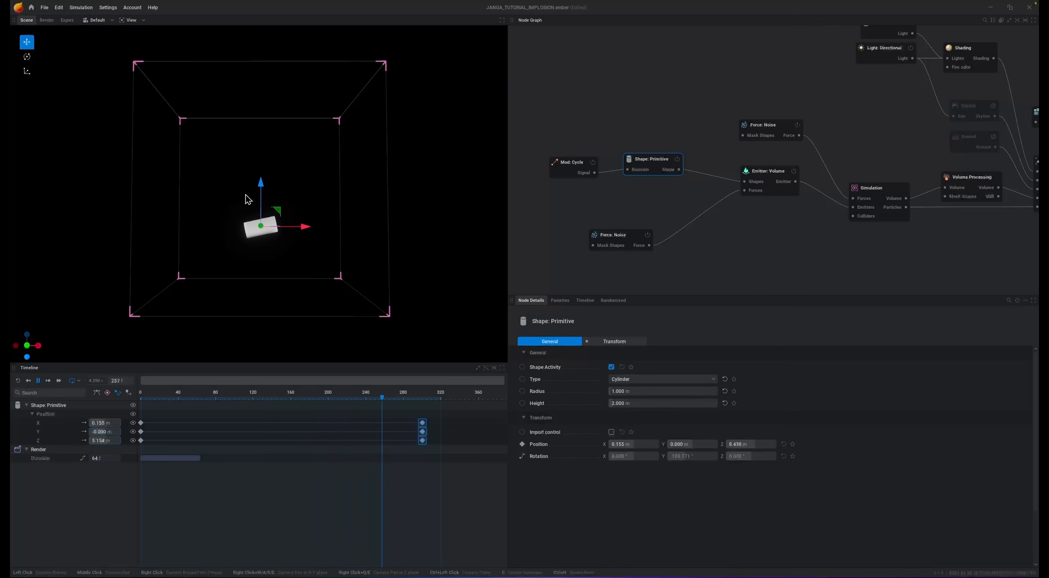
- Set the Emitter: Volume node's smoke emission to Add and its temperature to 1000 K
click(778, 187)
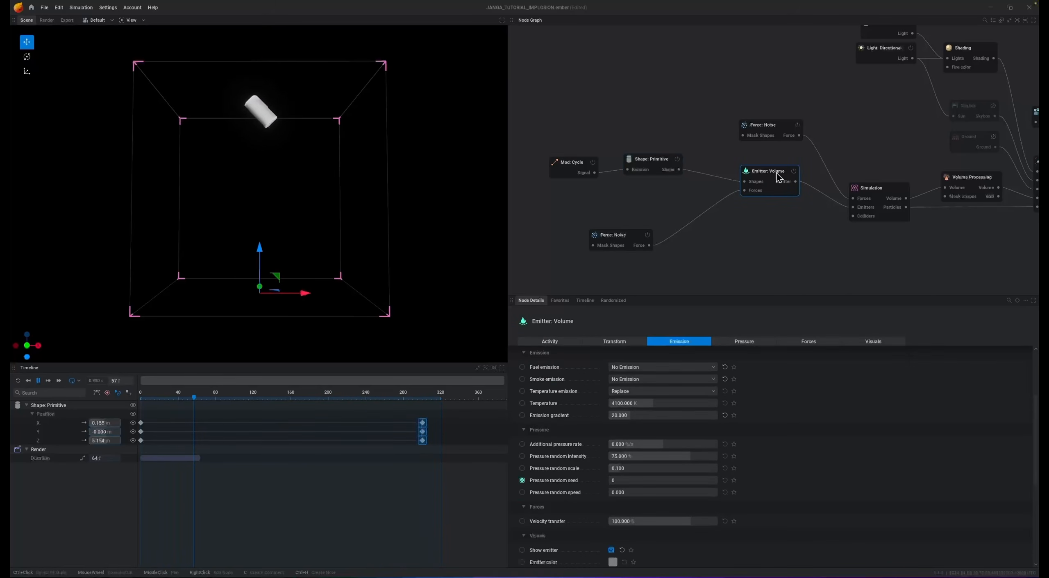
click(652, 379)
click(626, 404)
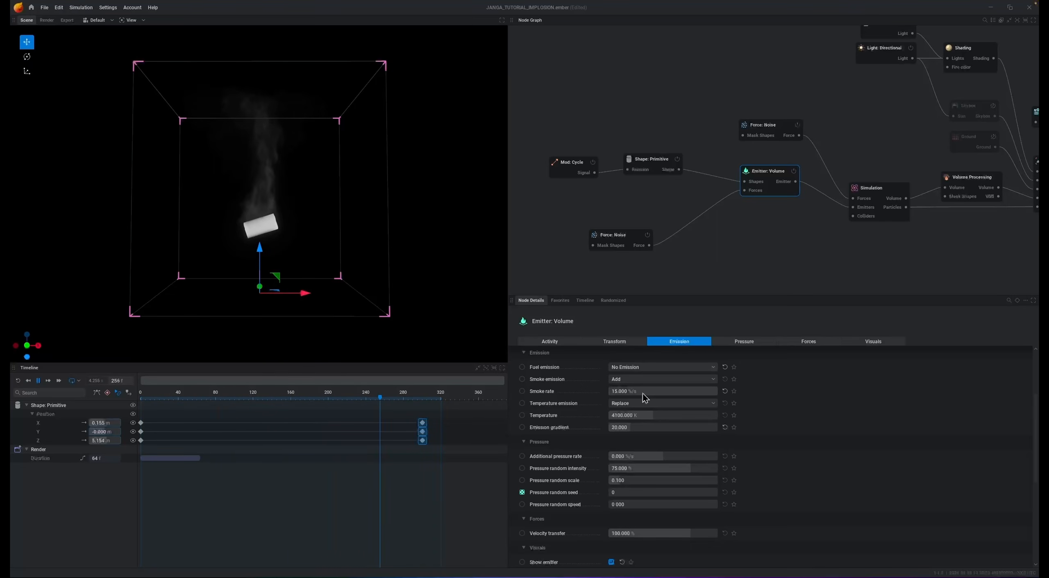
double_click(659, 416)
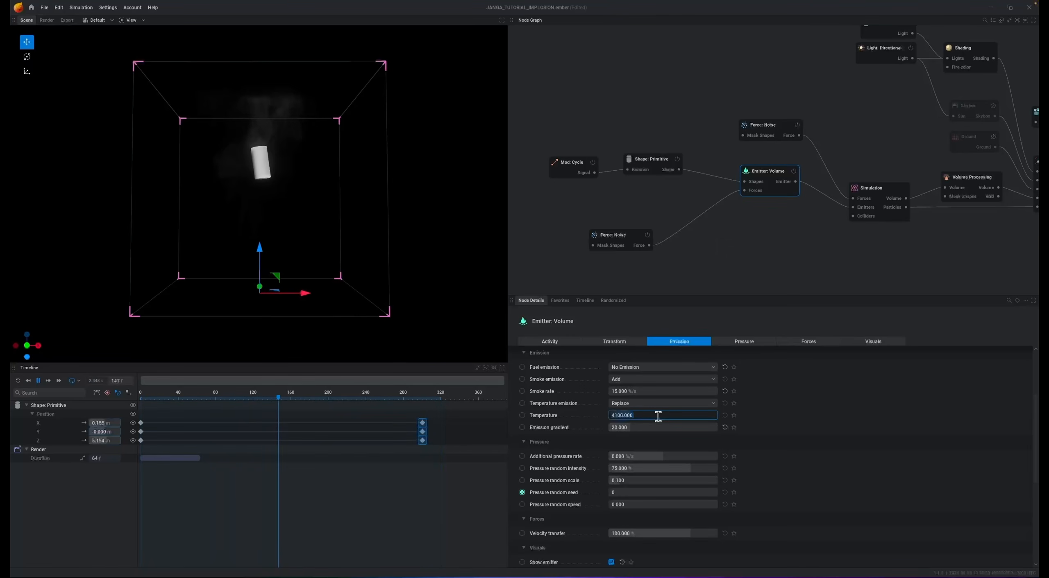
text(1000)
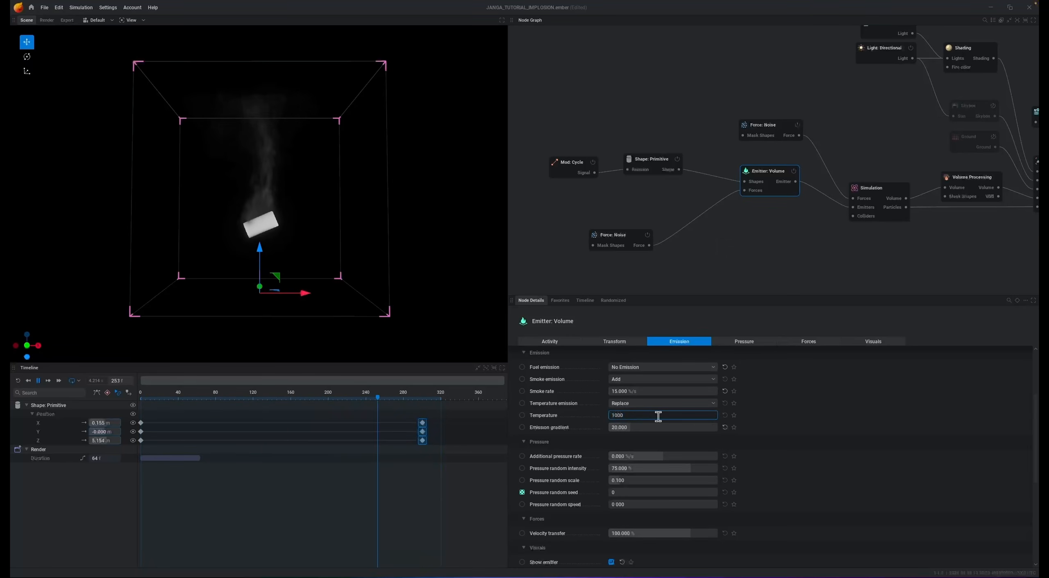
key(Return)
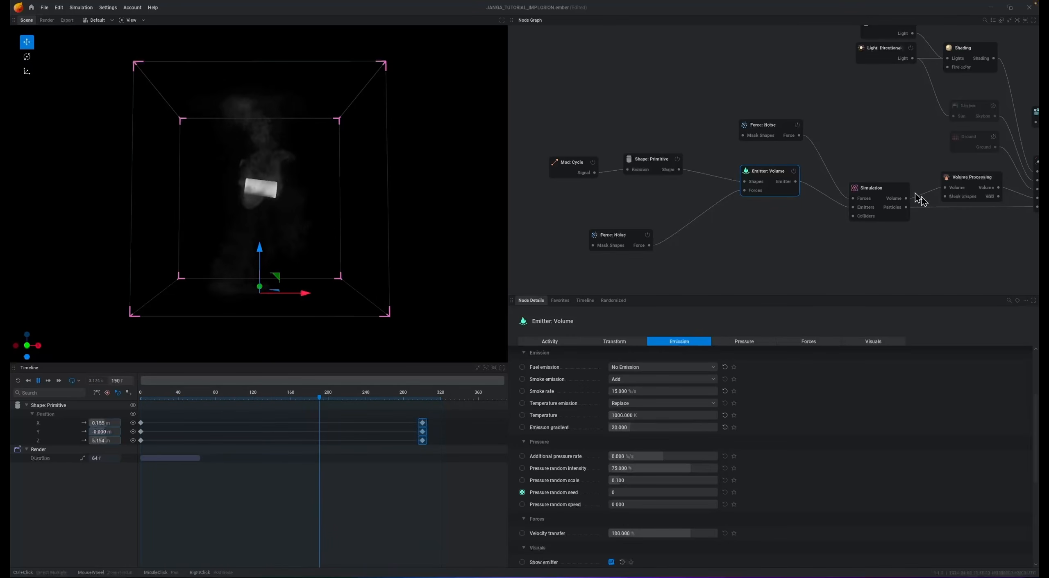
- Set the Simulation node's velocity dissipation to 50 %/s
click(878, 190)
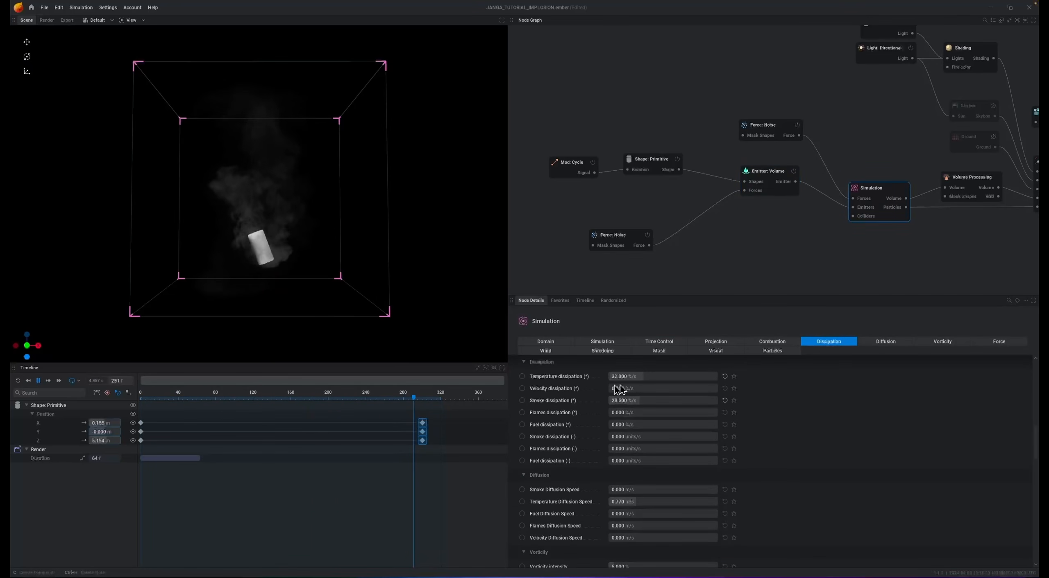
click(639, 387)
text(5)
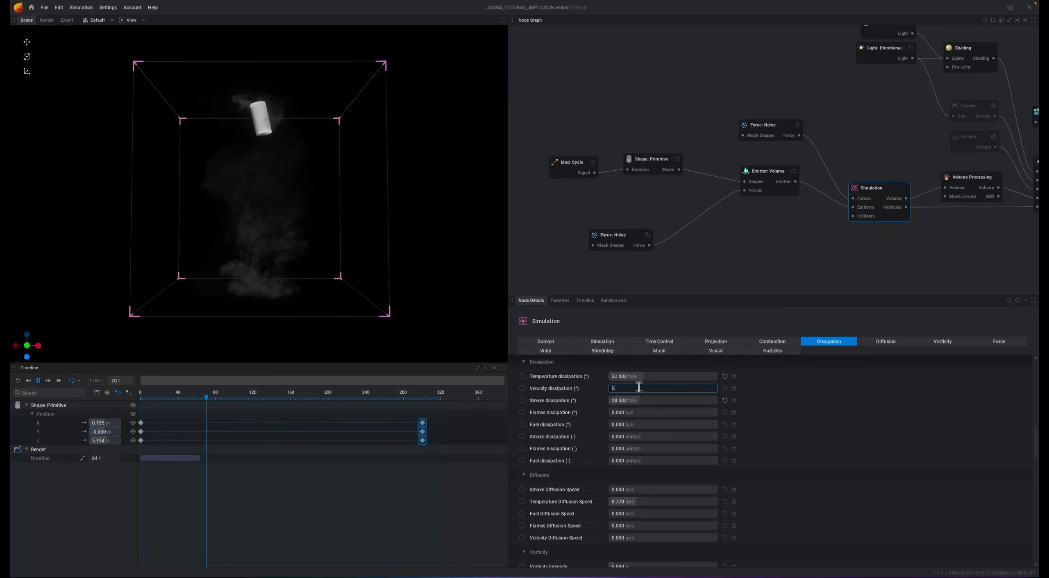
text(0)
key(Return)
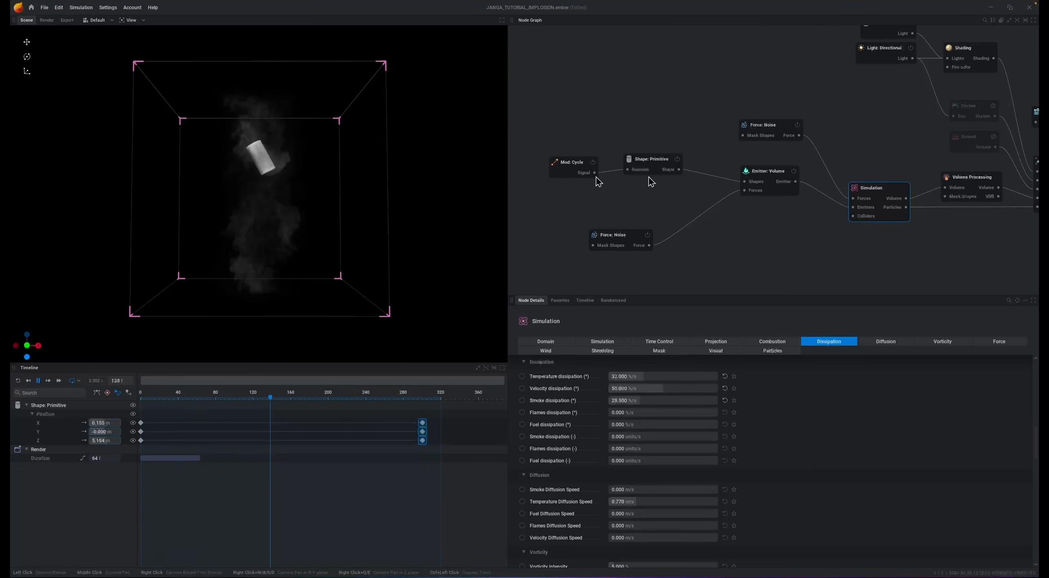
- Reduce the Emitter: Volume node's velocity transfer, trying 35 % and settling on 50 %
click(764, 181)
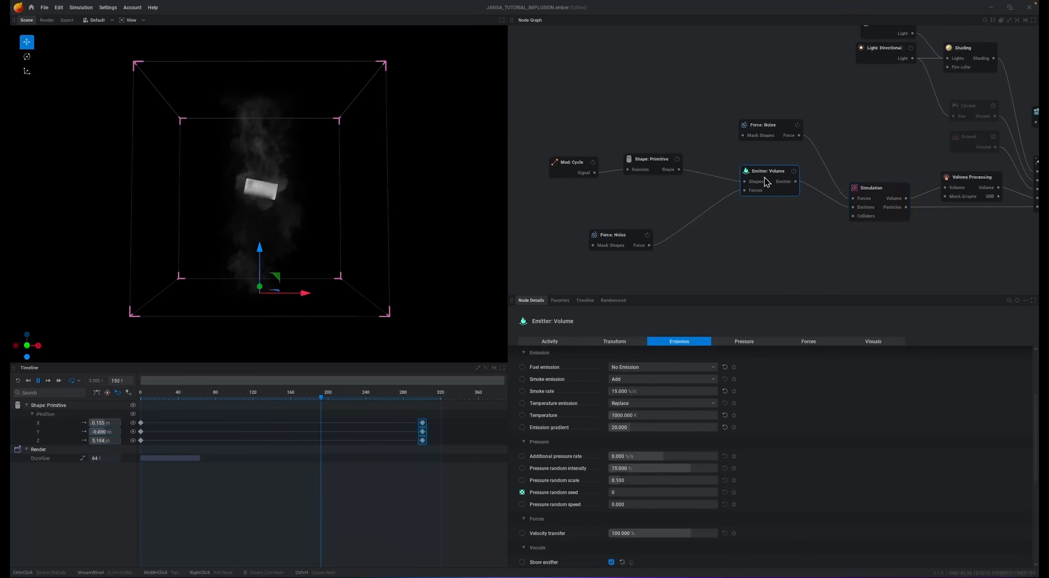
click(818, 344)
click(651, 367)
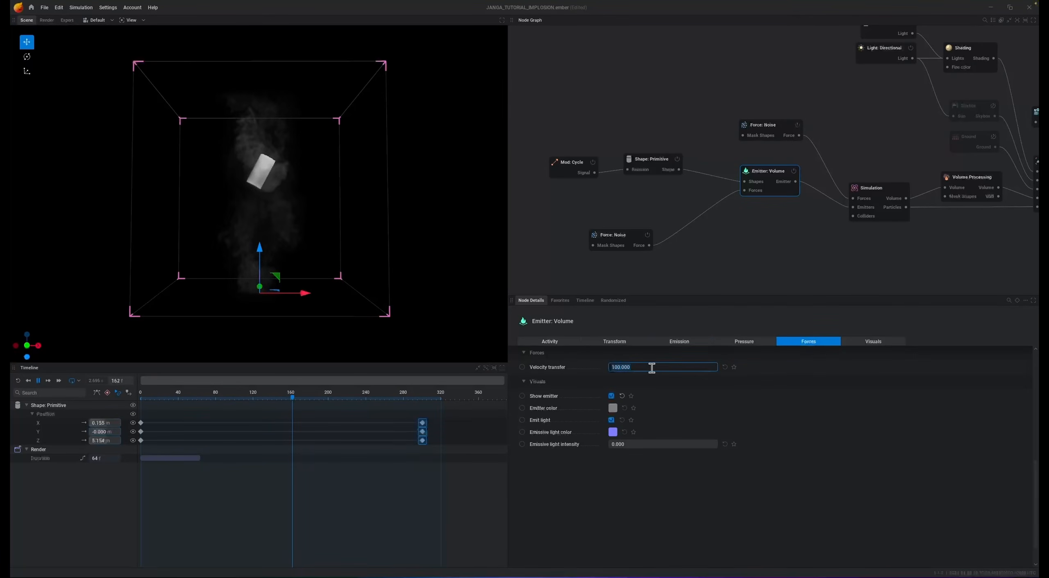
text(35)
key(Return)
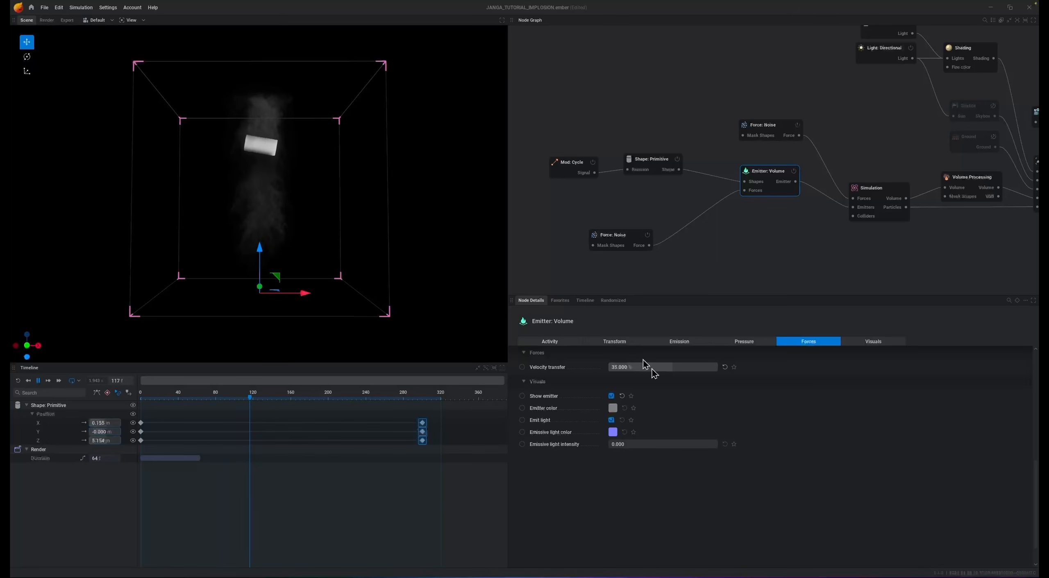
click(652, 368)
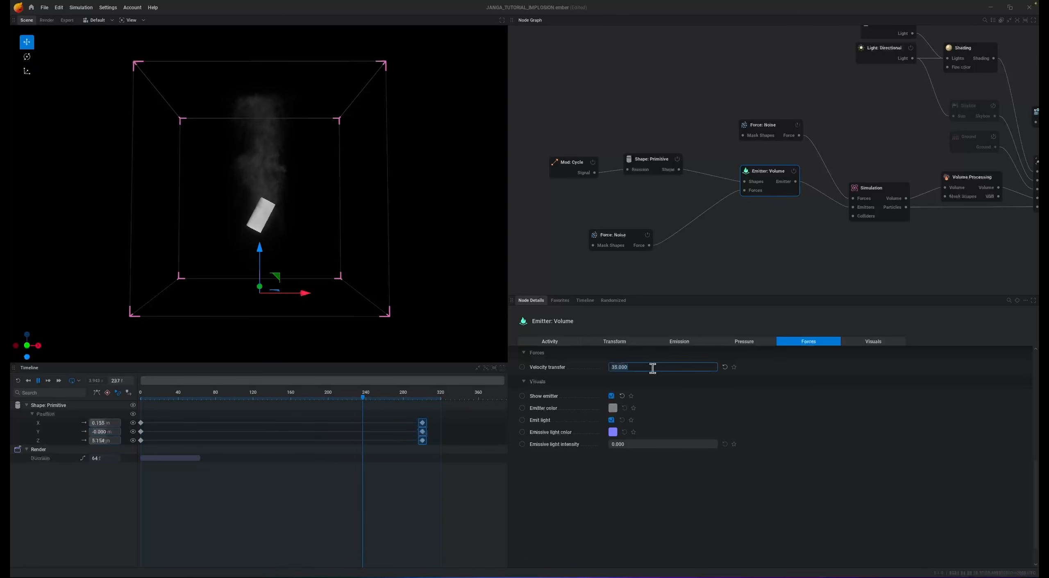
text(50)
key(Return)
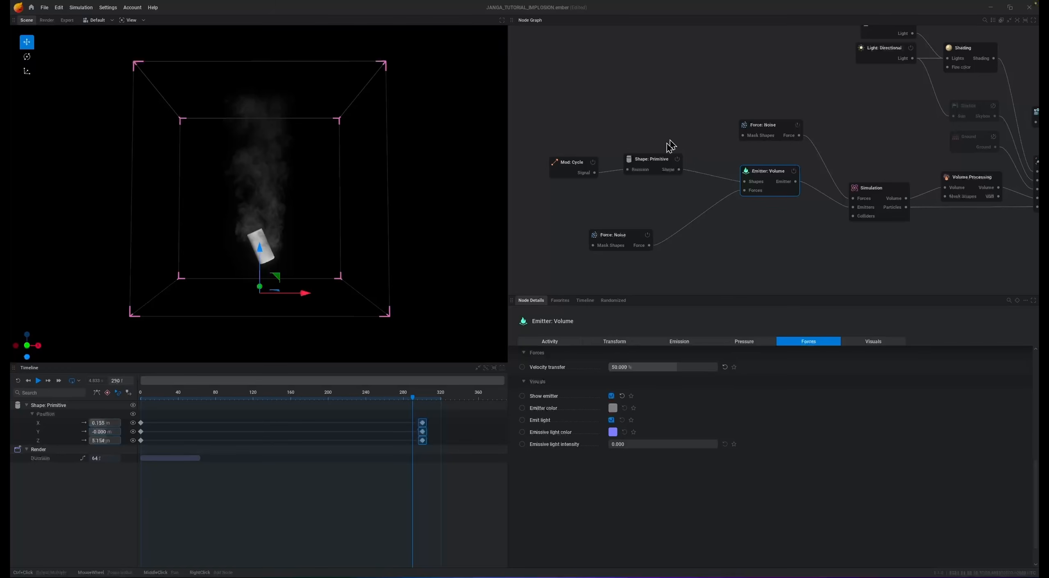
- Add an Emitter: Particles node fed by the Shape: Primitive output and connect it to the Simulation node's Emitters input
drag(683, 172, 697, 183)
drag(735, 224, 736, 226)
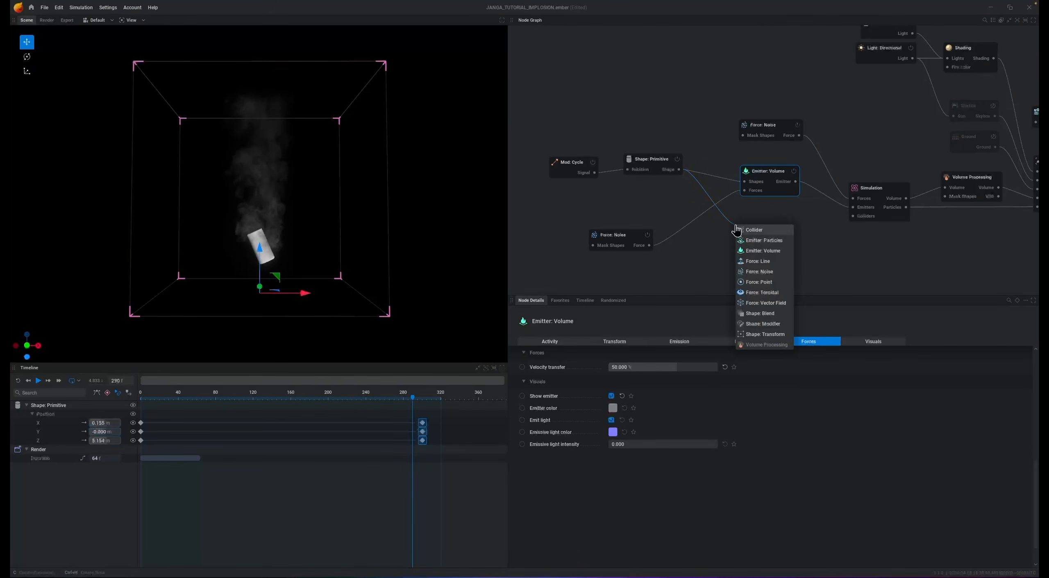
click(764, 241)
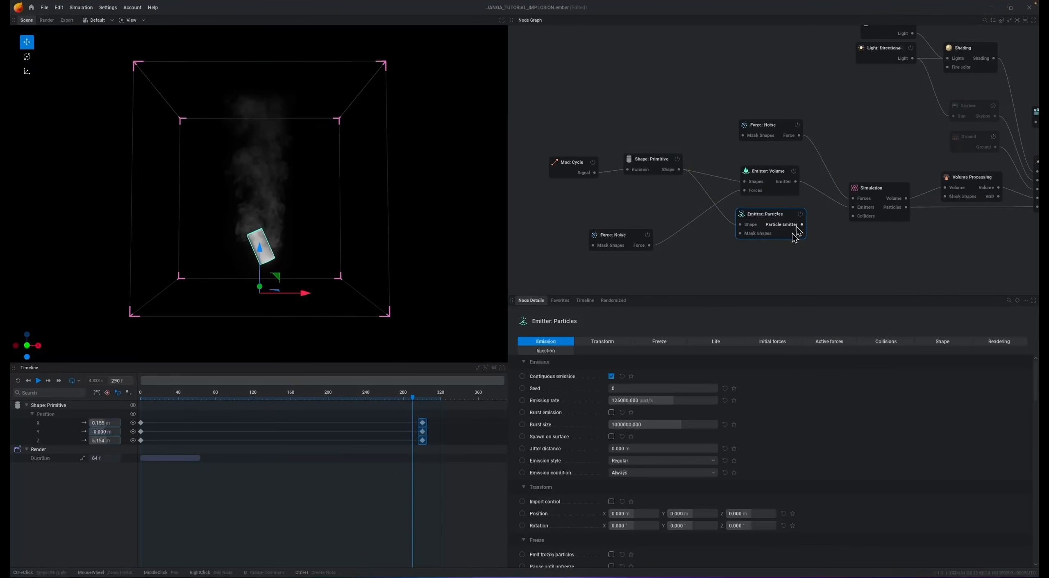
drag(803, 226, 853, 207)
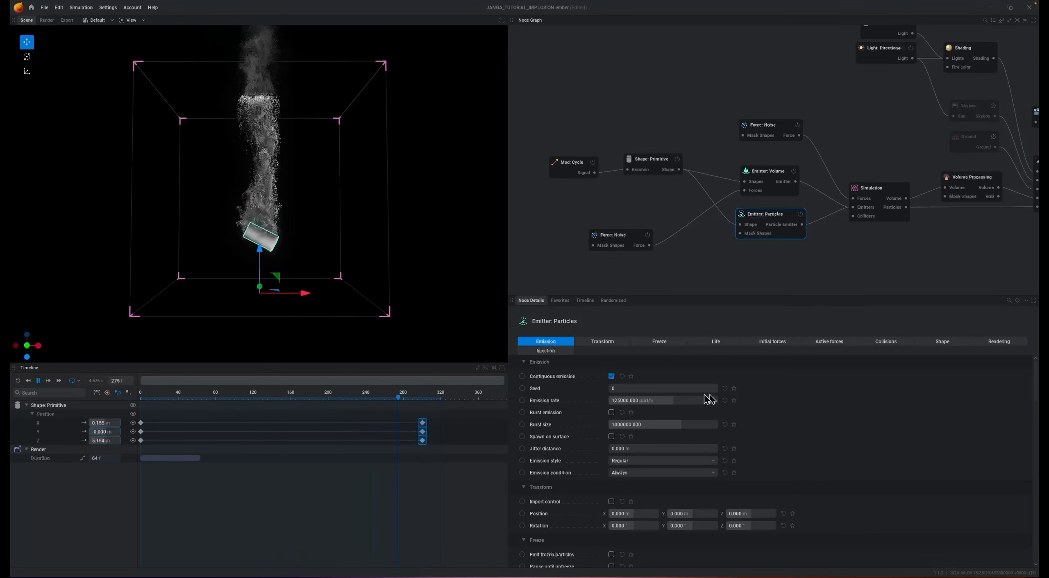
- Set the particle emitter's emission rate to 1000 particles per second and its emission style to Entangled
click(667, 401)
text(1000)
key(Return)
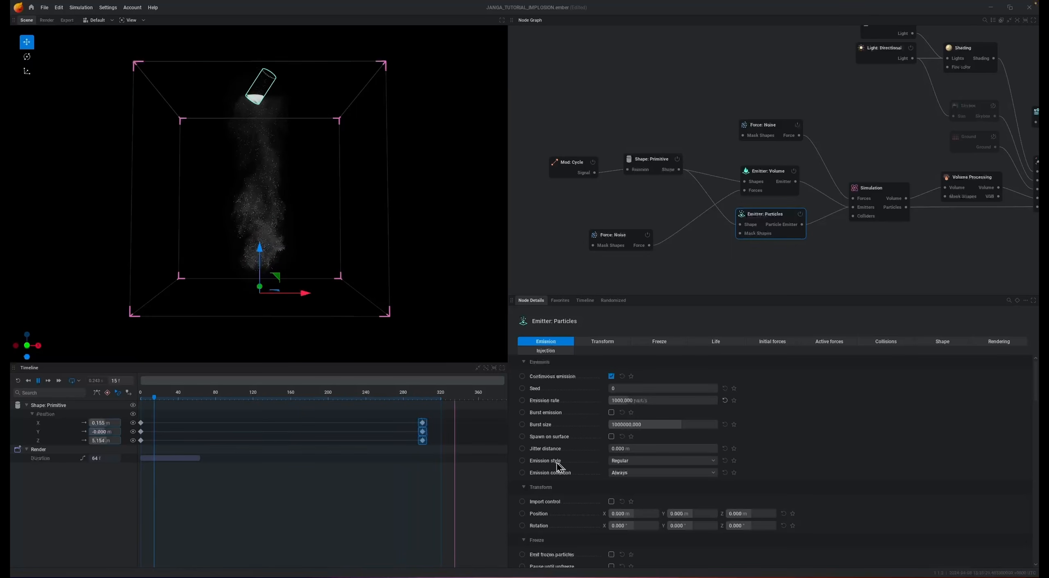
click(654, 463)
click(656, 474)
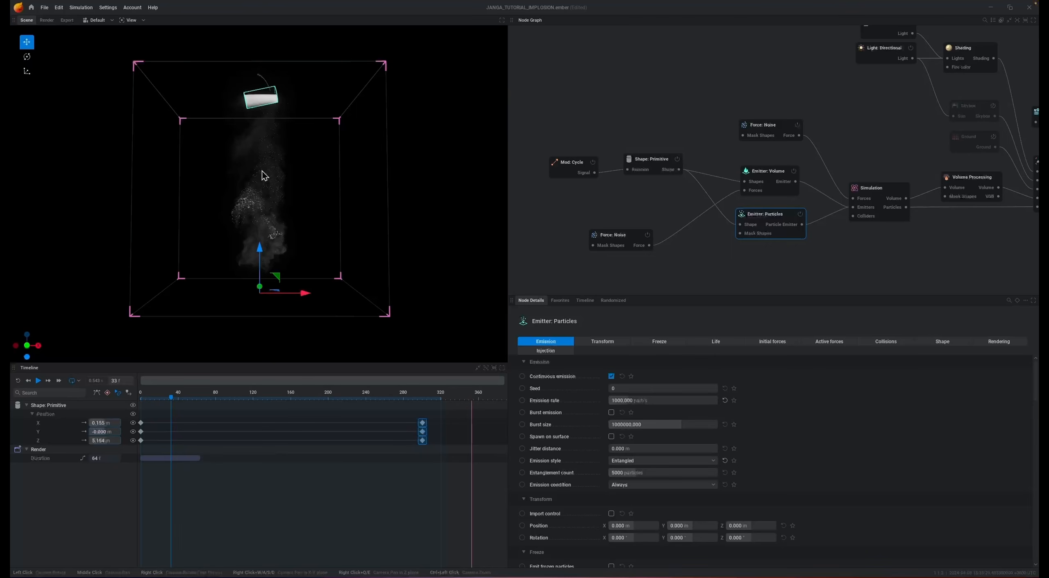
key(space)
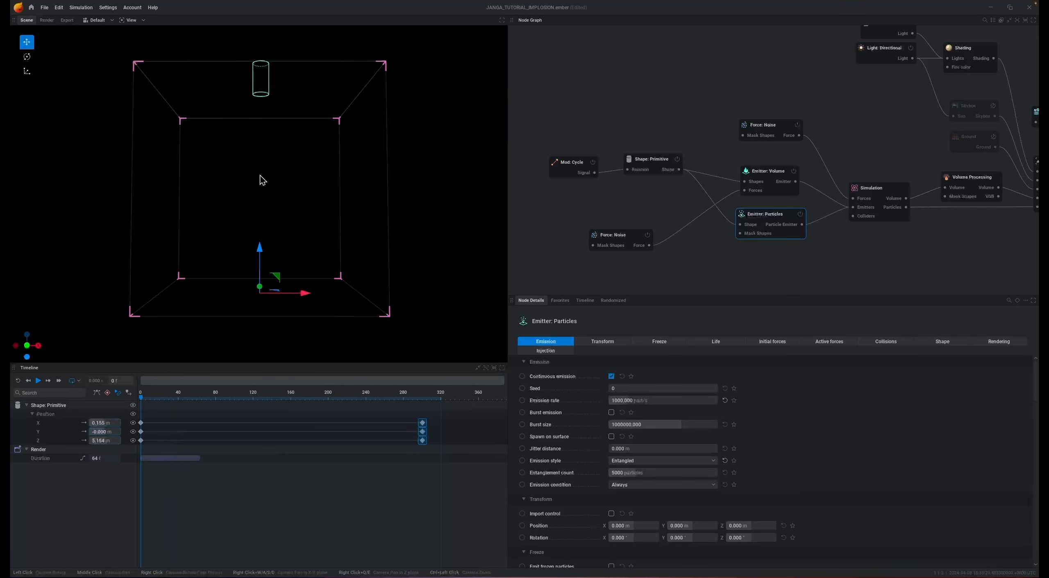
- Set the particle emitter's size limits to 0.001 minimum and 0.100 maximum, and preview the playback
click(924, 342)
drag(622, 393, 603, 393)
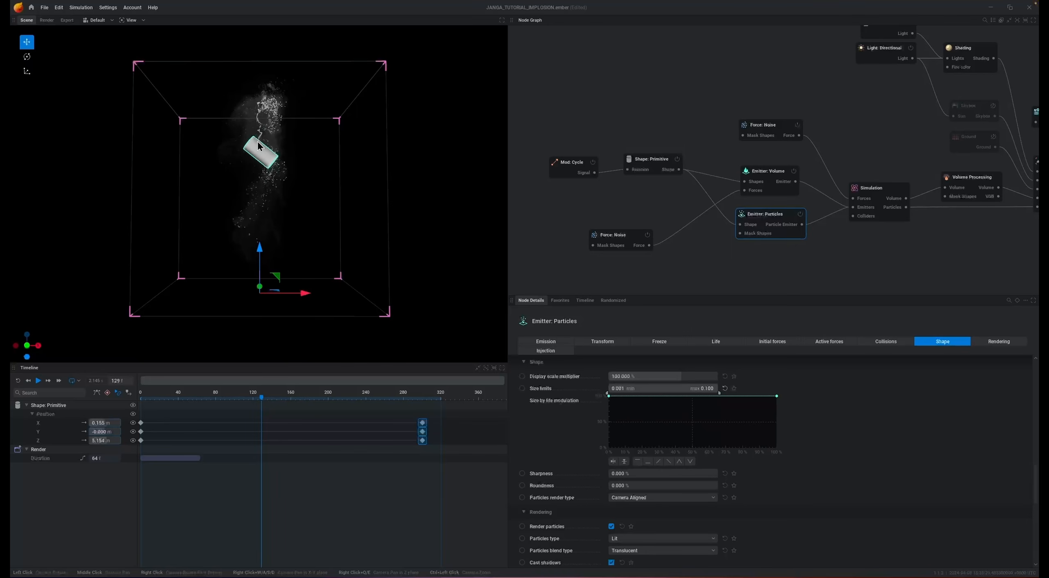
key(space)
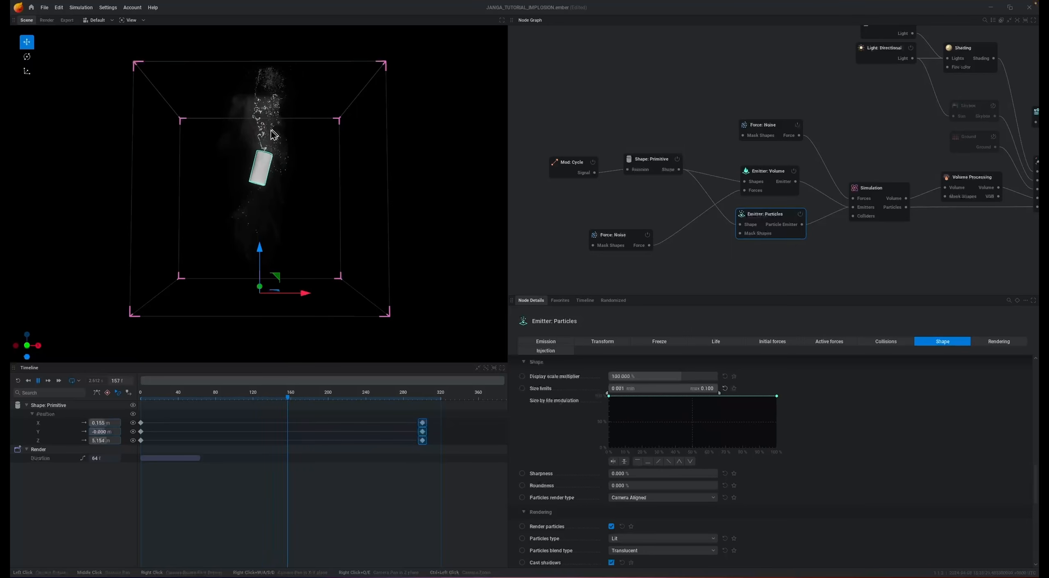
key(space)
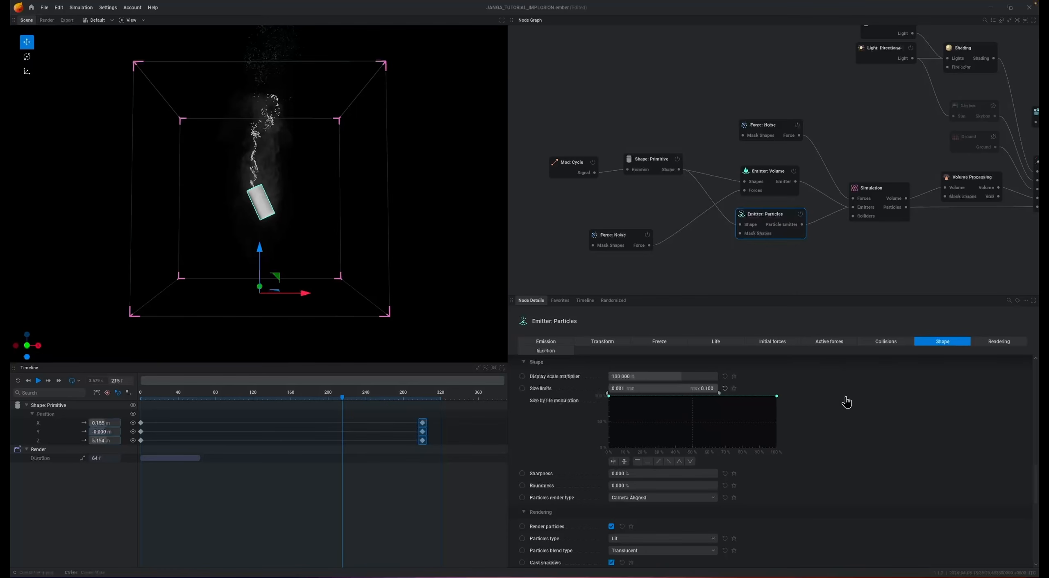
- Adjust the particle emitter's jitter distance, trying 1 m and settling on 0.2 m, and preview the simulation
click(547, 342)
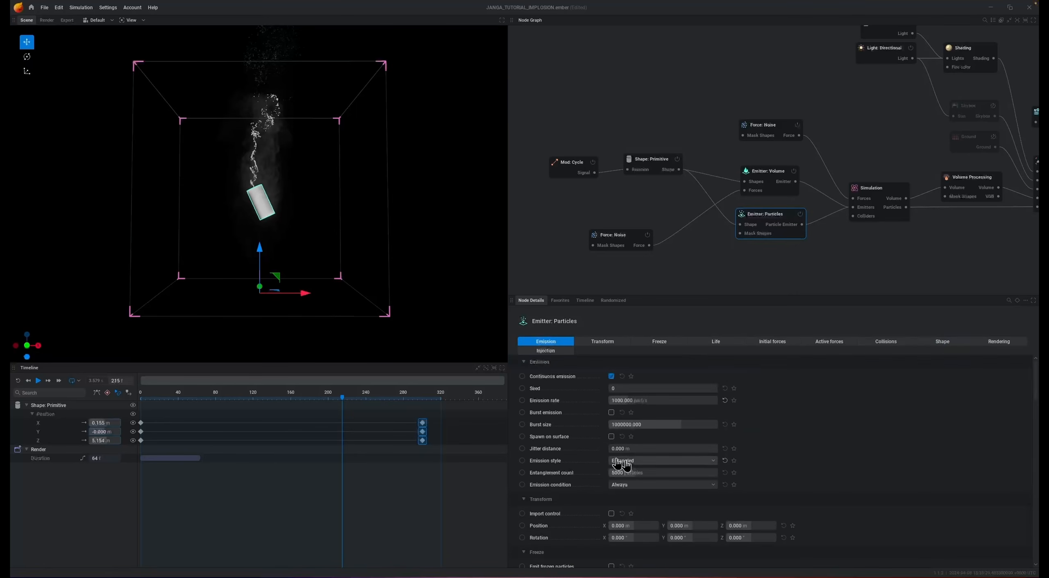
click(638, 450)
text(1)
text(r)
key(space)
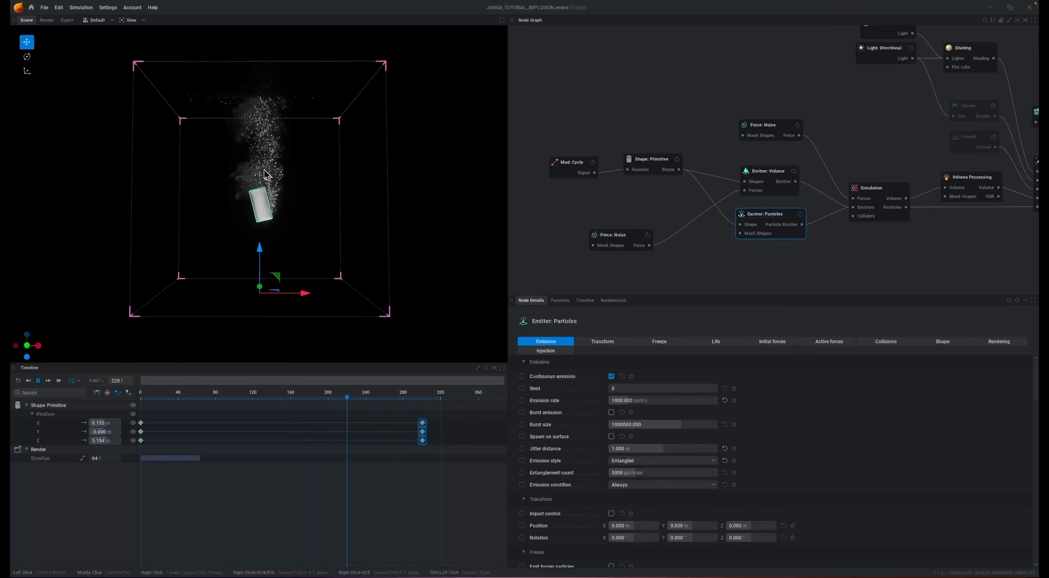
key(space)
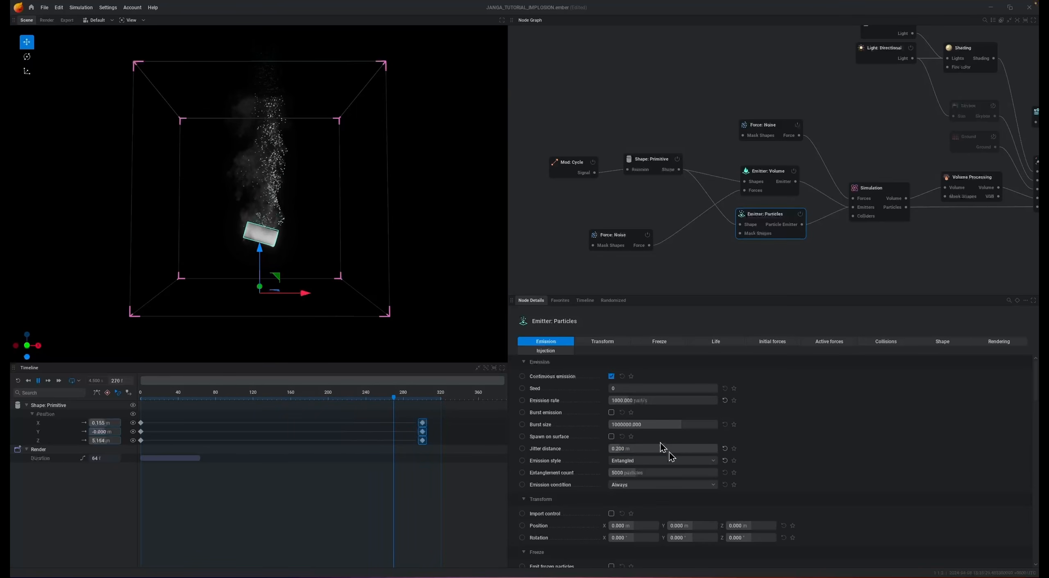
key(space)
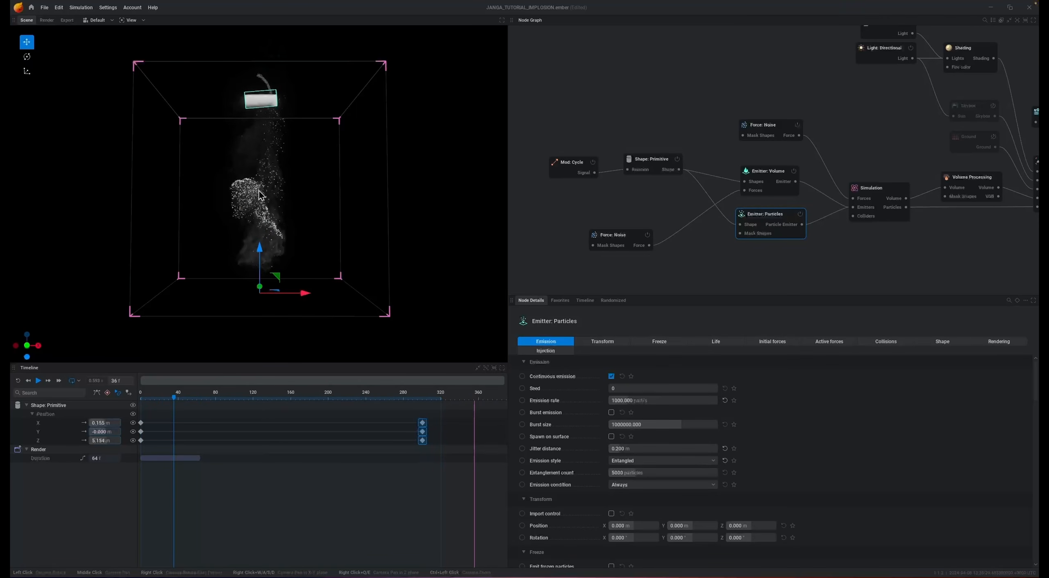
key(space)
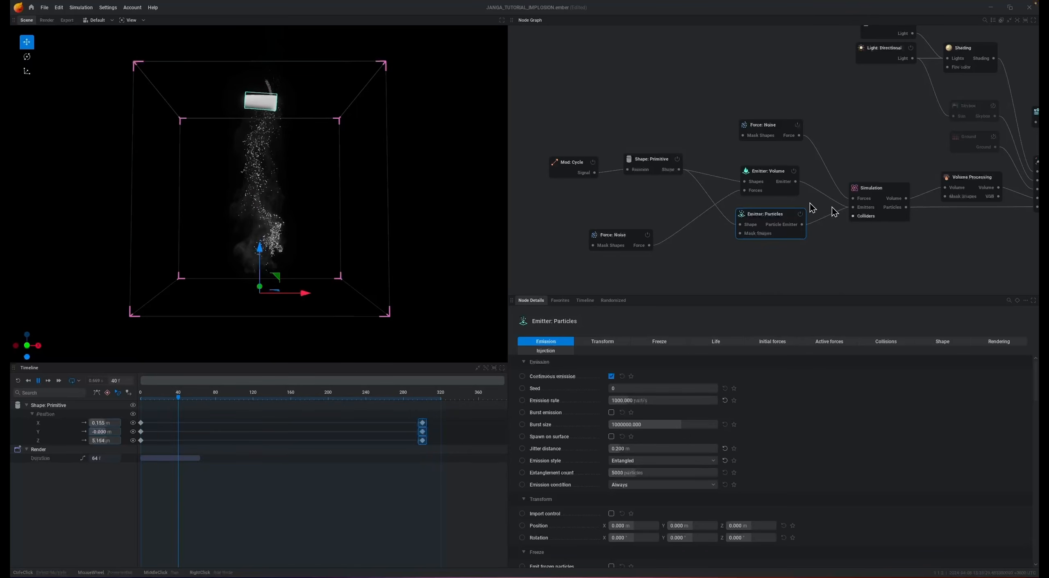
- Set the particle emitter's injection temperature to 0 K
click(540, 351)
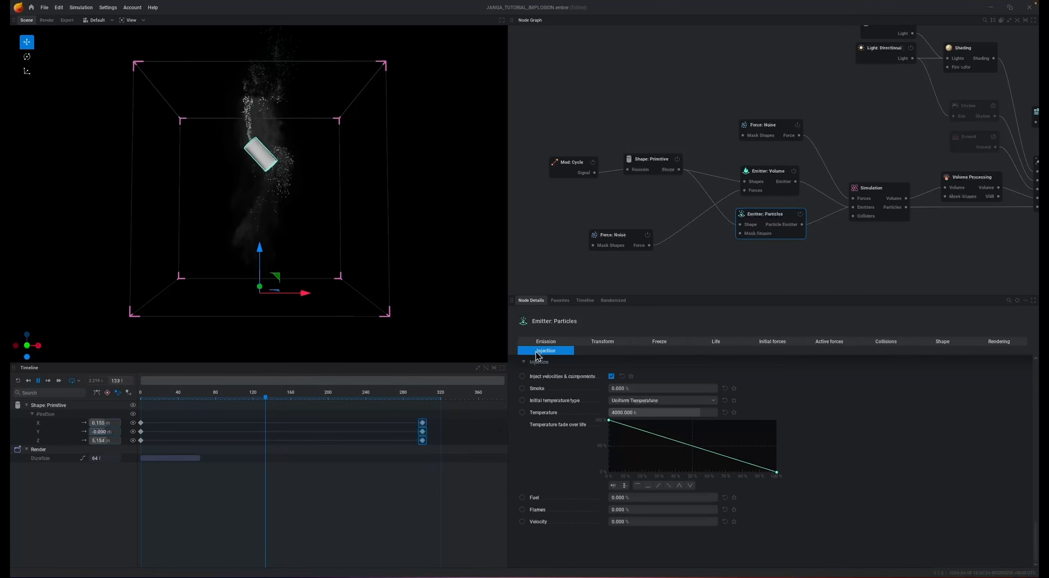
click(651, 413)
text(0)
key(Return)
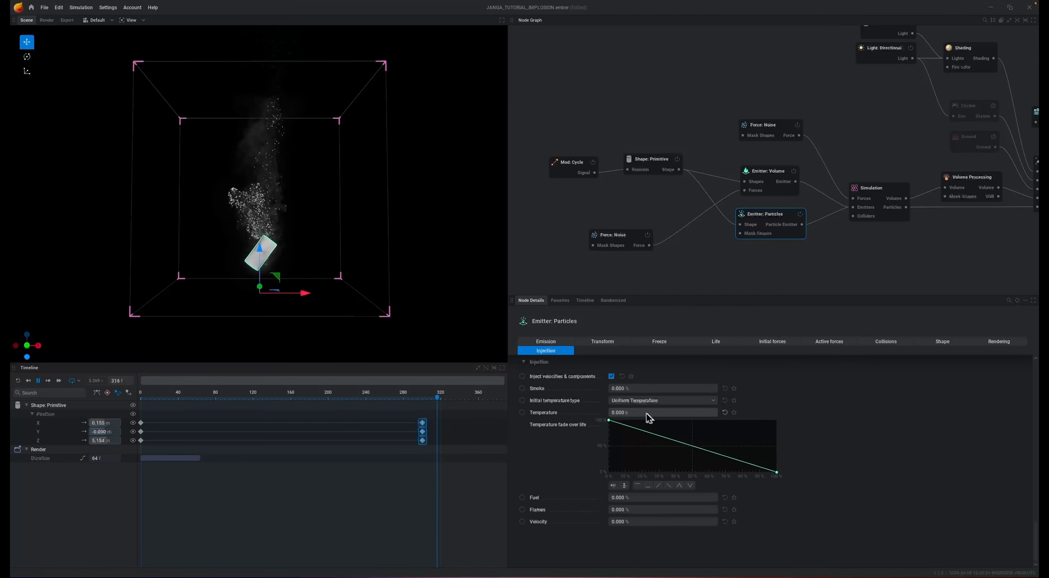
- Compare the volume emitter's smoke settings, set the particle emitter's injection smoke to 5 %, and preview the simulation
click(771, 174)
click(679, 342)
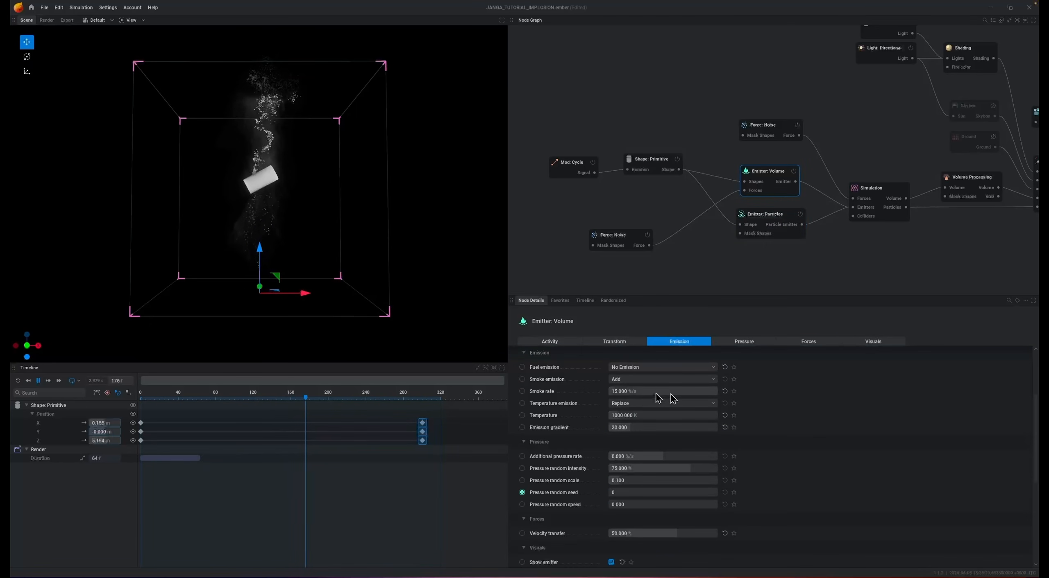
click(770, 219)
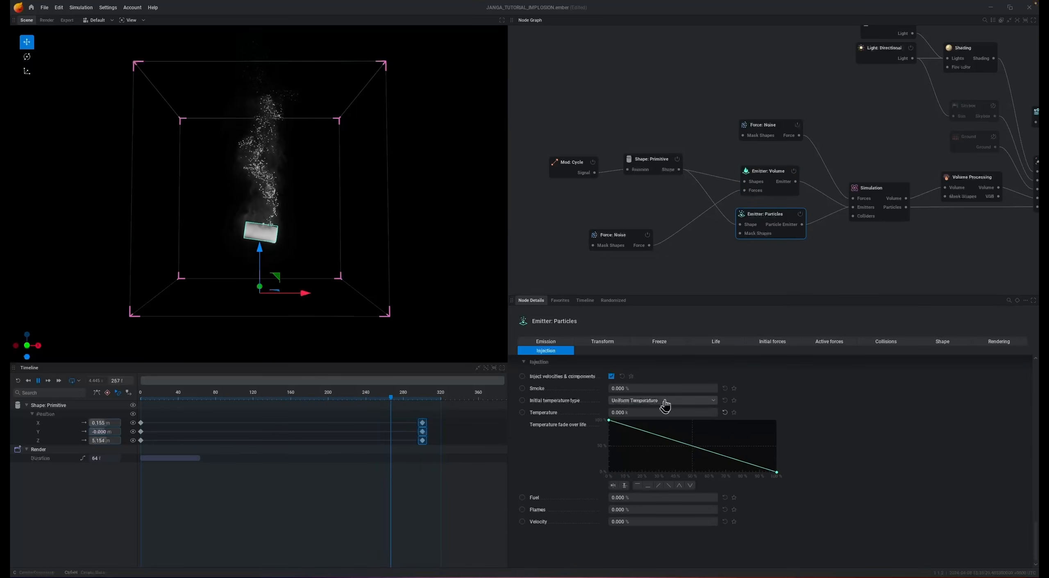
click(658, 389)
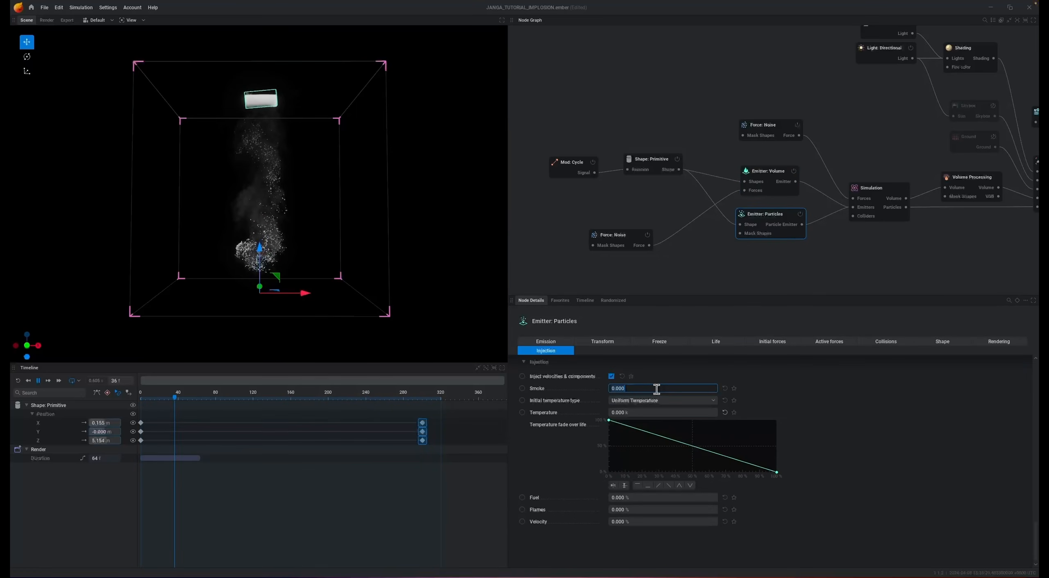
text(15)
key(Return)
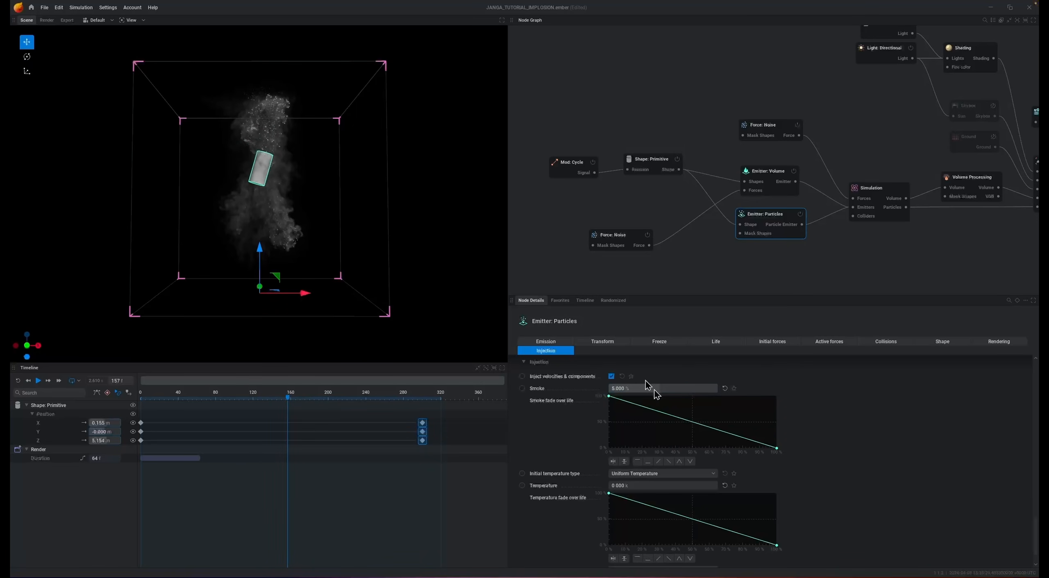
key(r)
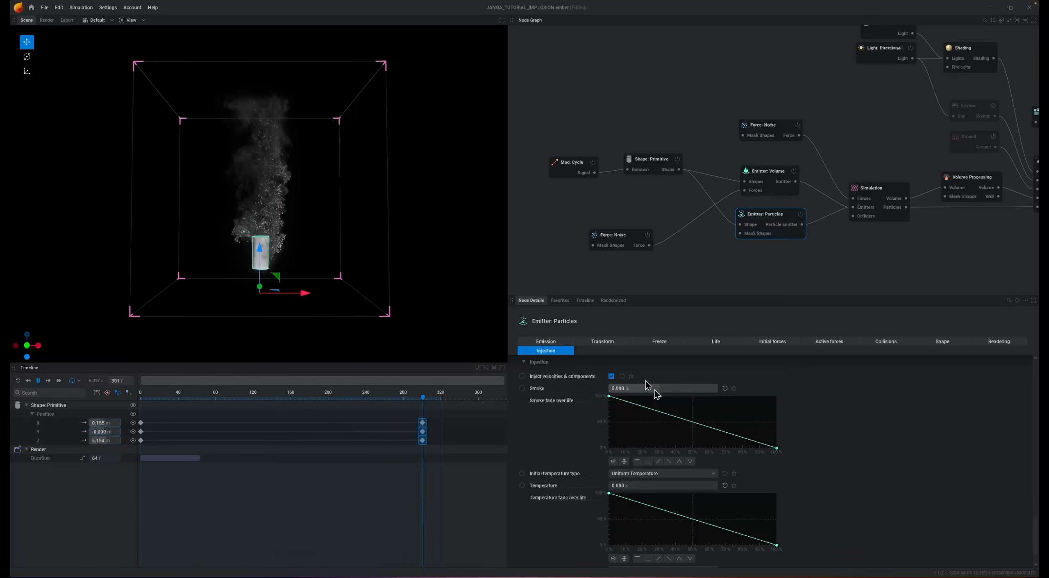
key(space)
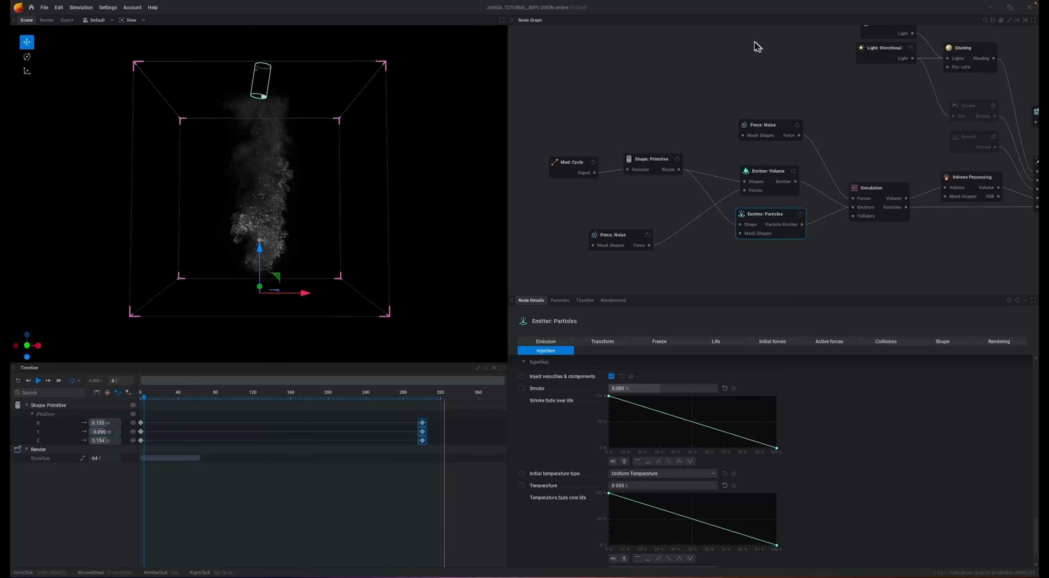
- Set the scale to 16 and the octaves to 8 on the noise force feeding the Simulation node
click(770, 129)
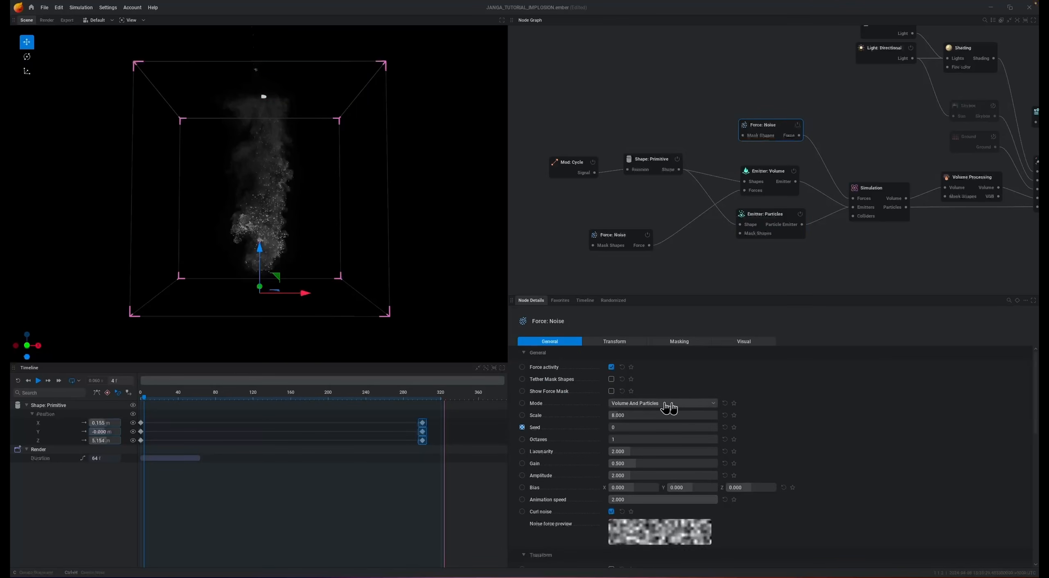
click(628, 415)
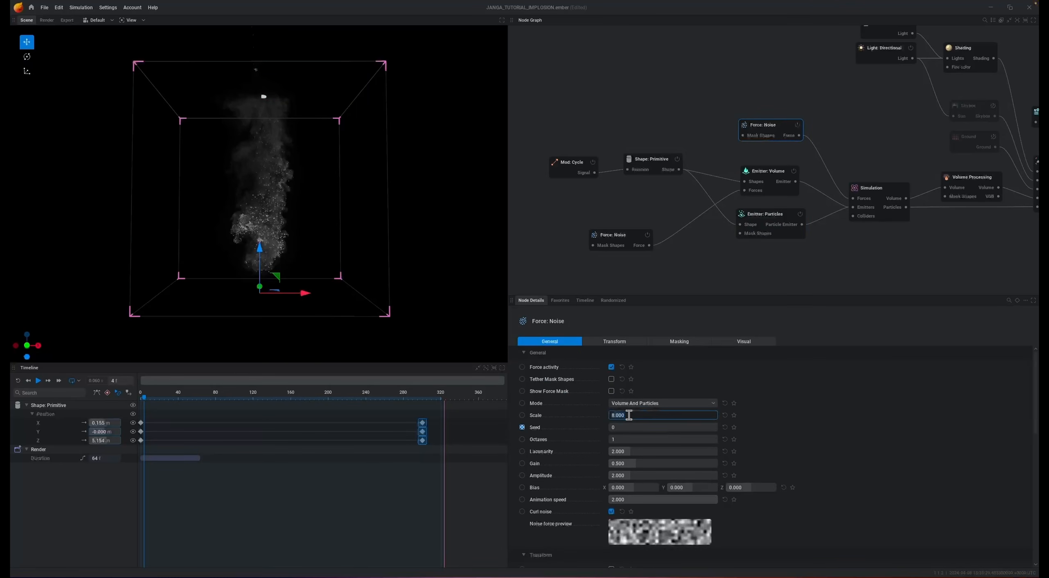
text(16)
key(Return)
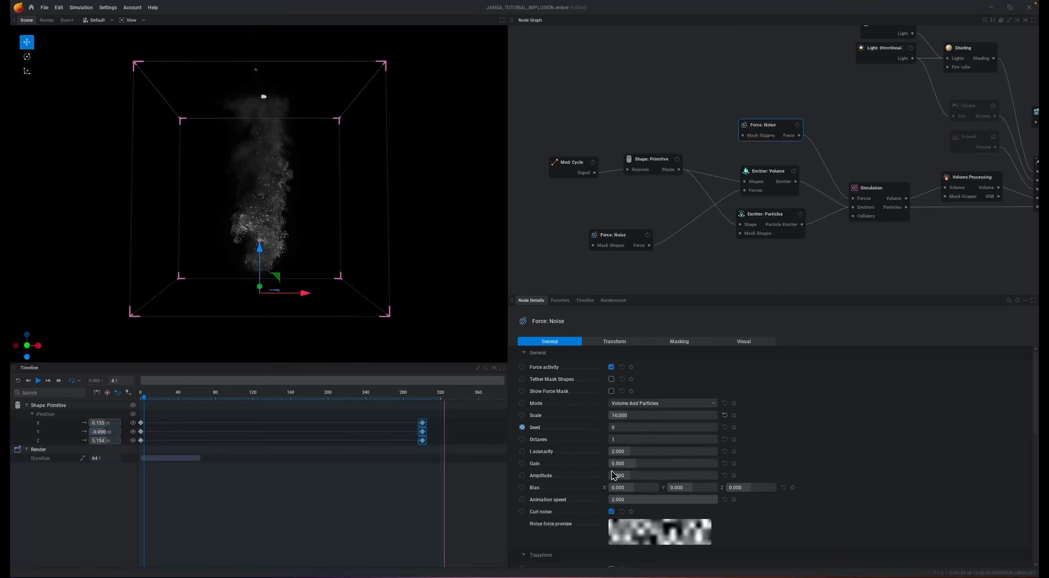
click(620, 440)
text(8)
key(Return)
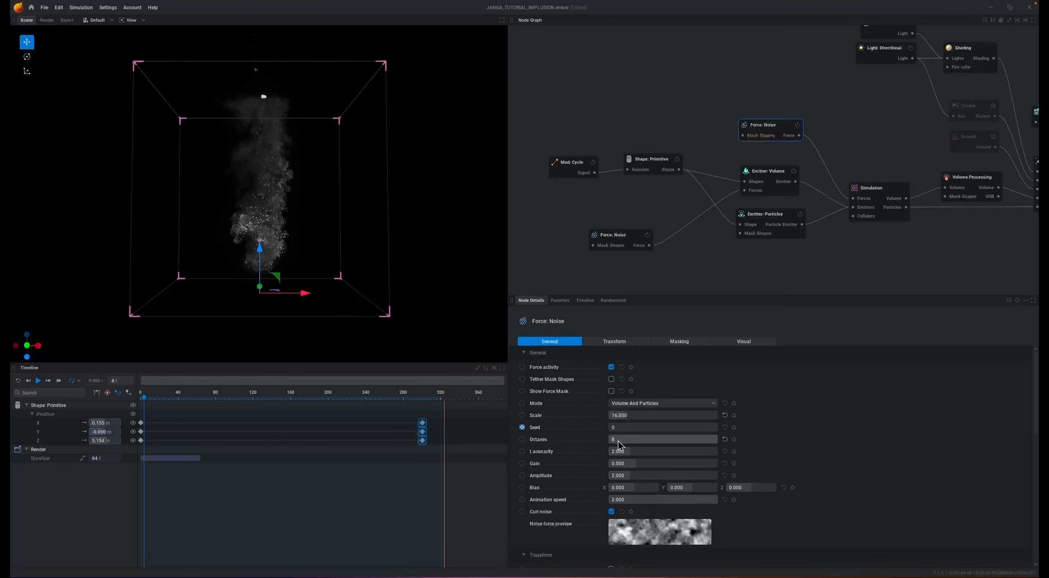
- Add another noise force to the Simulation in Particles mode, with scale 16, octaves 8 and amplitude 10
drag(853, 198, 777, 74)
click(785, 101)
double_click(640, 417)
text(16)
key(Return)
click(676, 405)
click(644, 438)
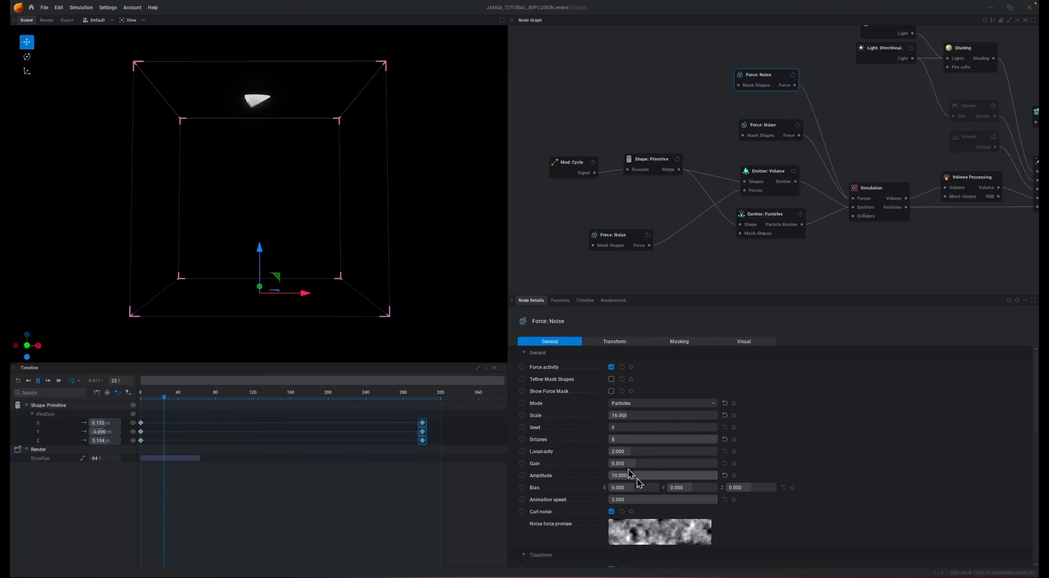
- Set the particle emitter's timing randomness to 200 % and its maximum lifetime to 5 s
click(768, 216)
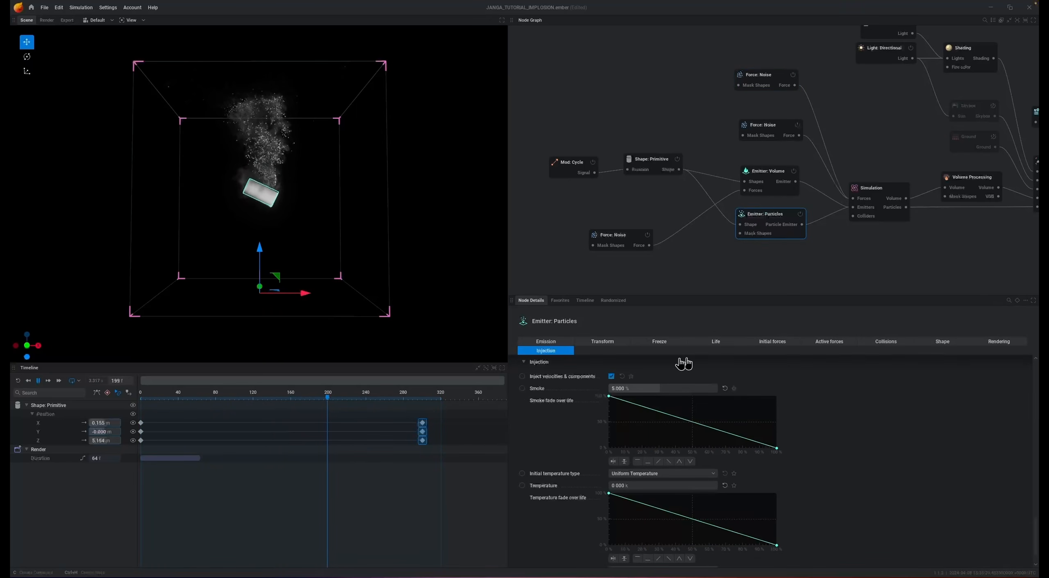
click(723, 343)
drag(625, 382, 717, 390)
click(705, 377)
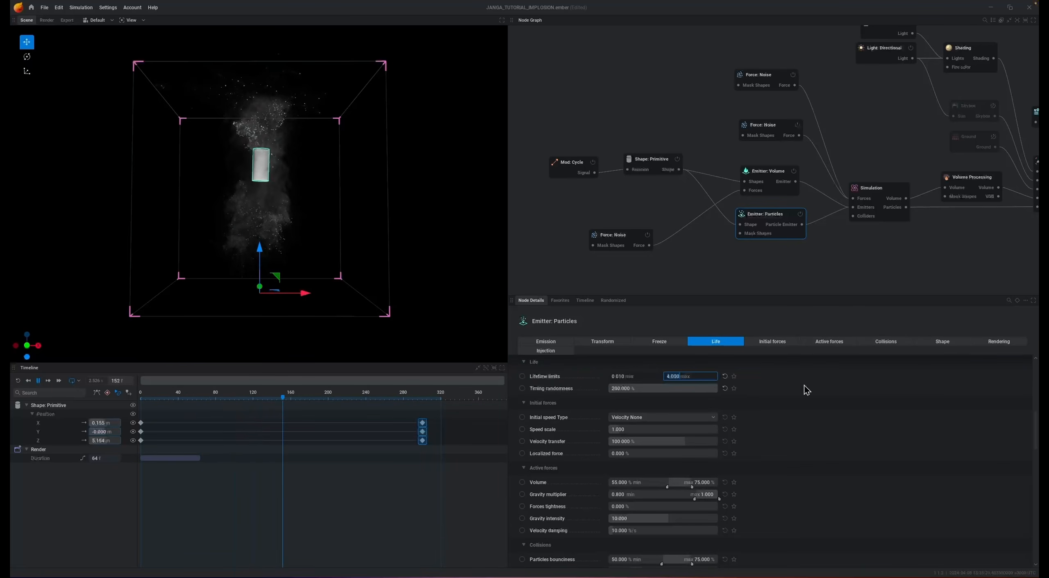
text(5)
key(Return)
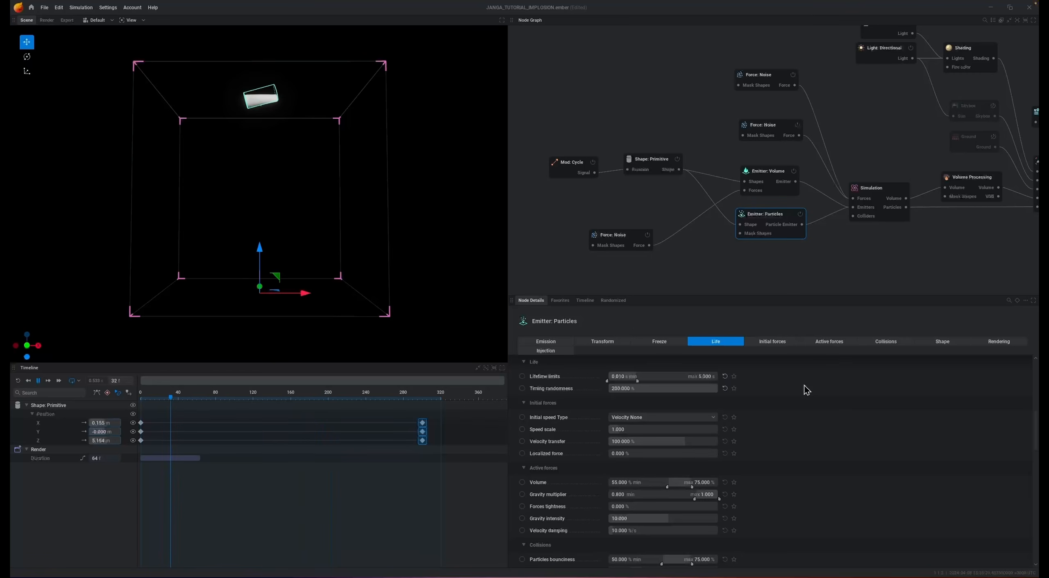
- Set the particle emitter's velocity damping to 250 %/s, preview the simulation, and reset it
click(631, 532)
text(250)
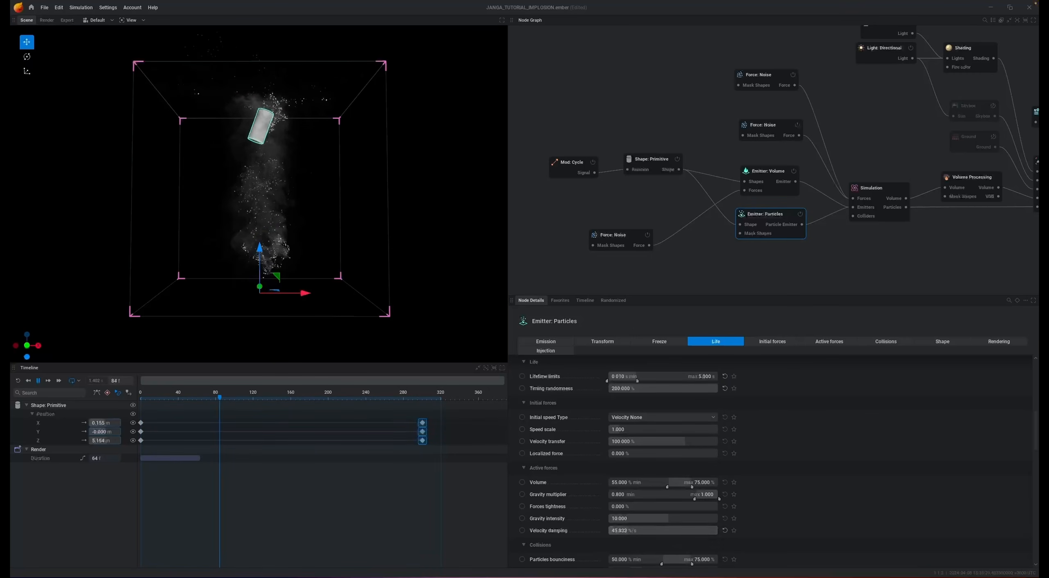
key(Return)
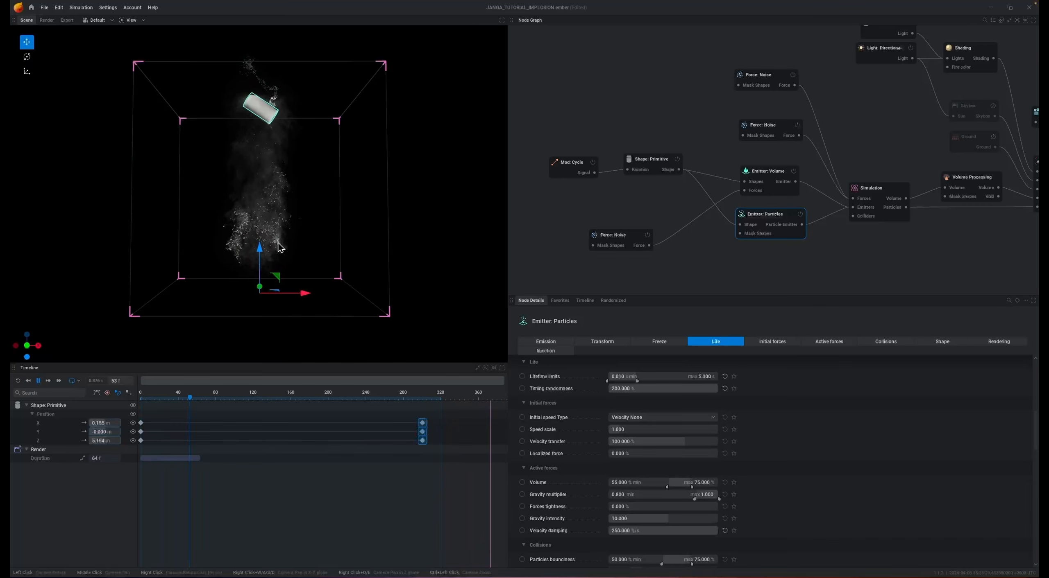
key(r)
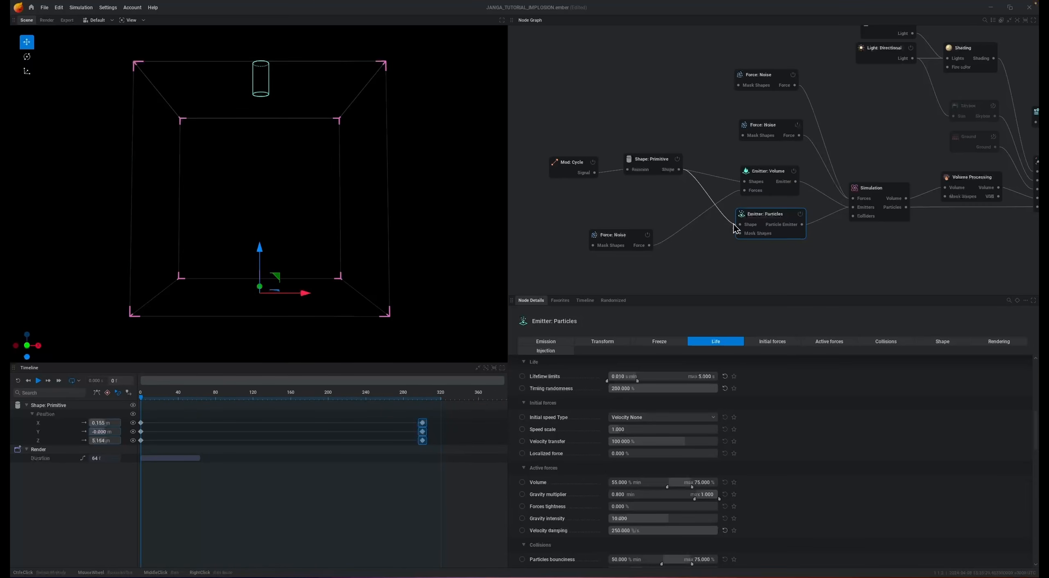
- Rearrange the cycle modifier, cylinder shape, both emitters and the volume emitter's noise force to free space in the node graph
drag(566, 168, 553, 138)
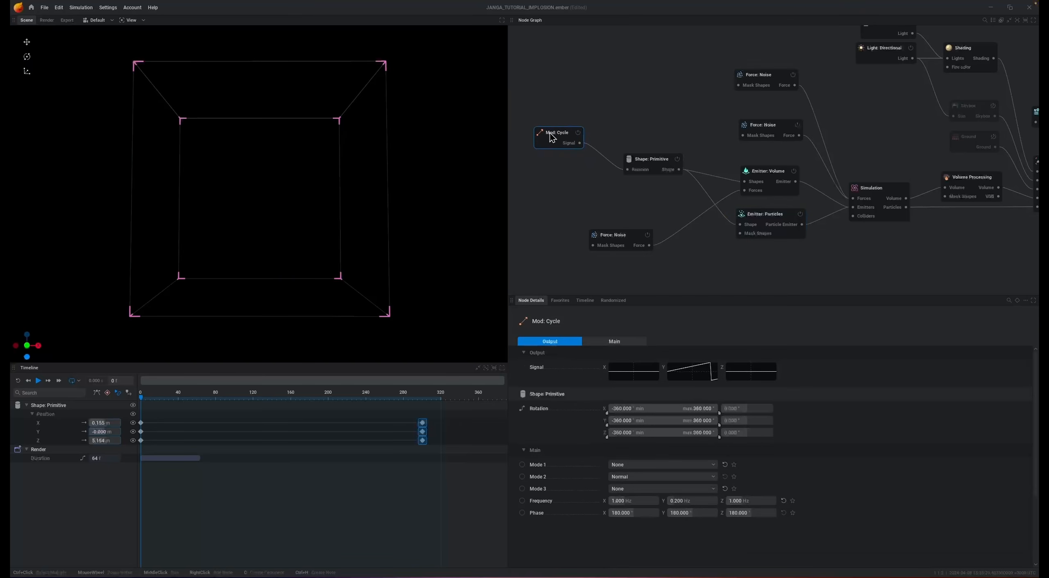
drag(669, 167, 651, 141)
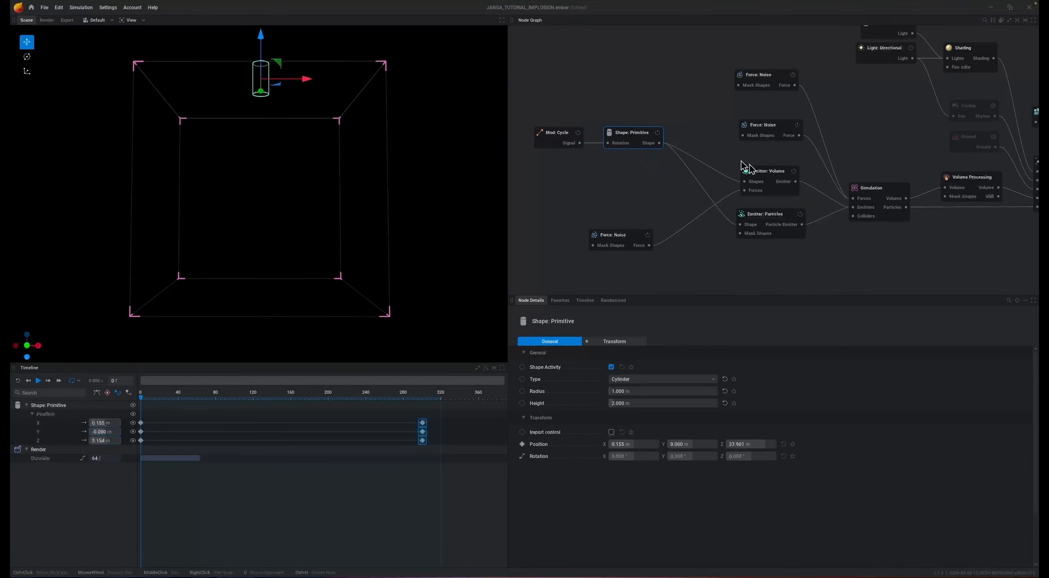
drag(769, 177, 764, 164)
drag(765, 215, 759, 194)
click(601, 239)
drag(600, 239, 546, 242)
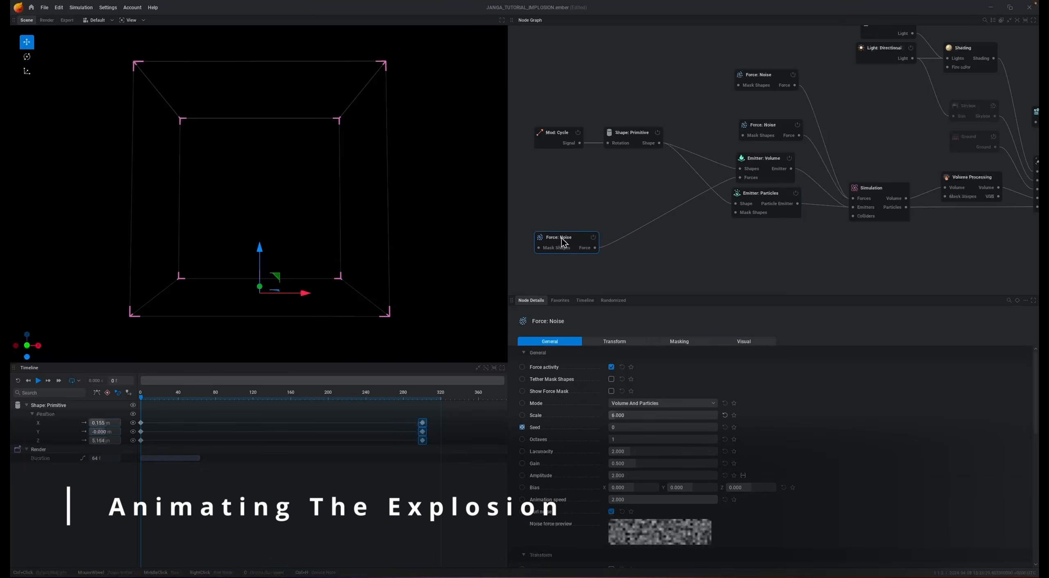
- Animate the cylinder's Shape Activity so that it switches off at frame 300
drag(143, 401, 423, 462)
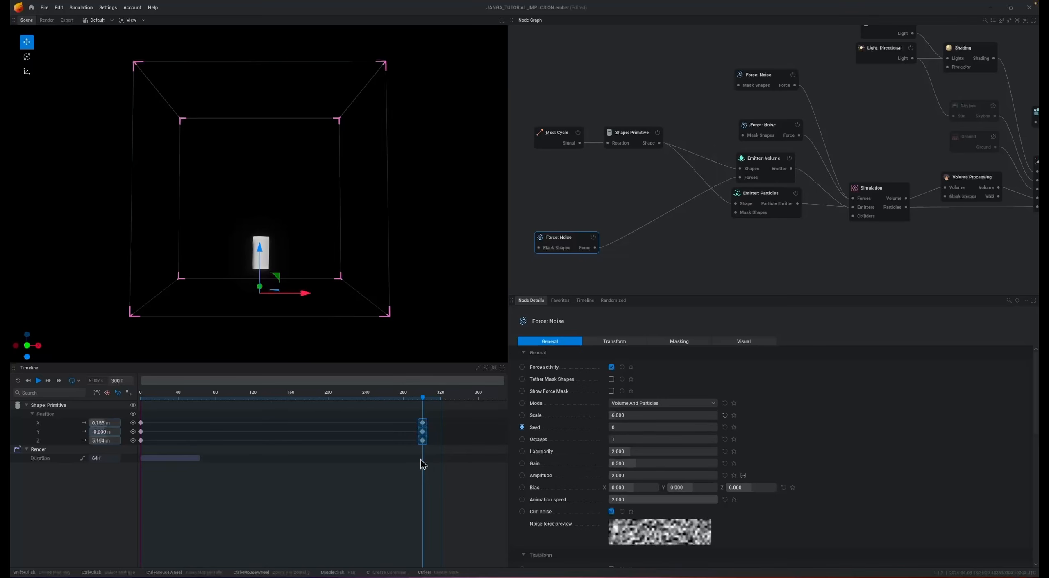
click(630, 140)
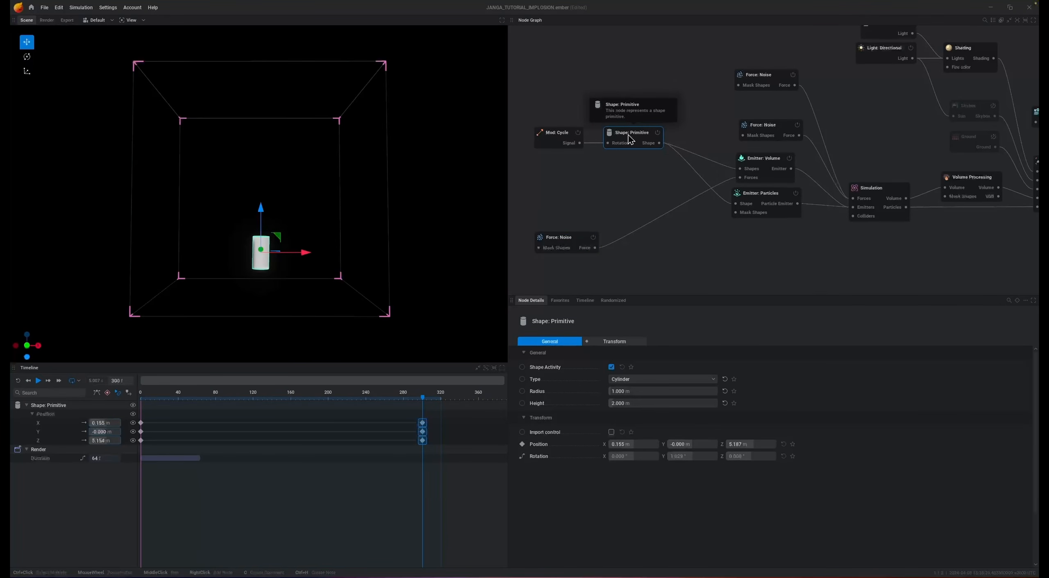
click(424, 400)
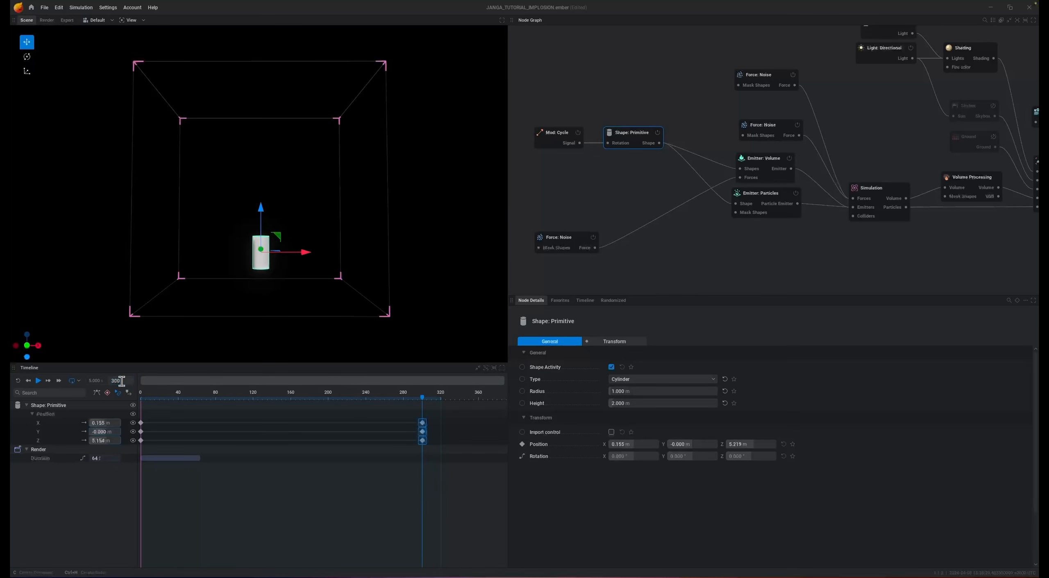
click(522, 369)
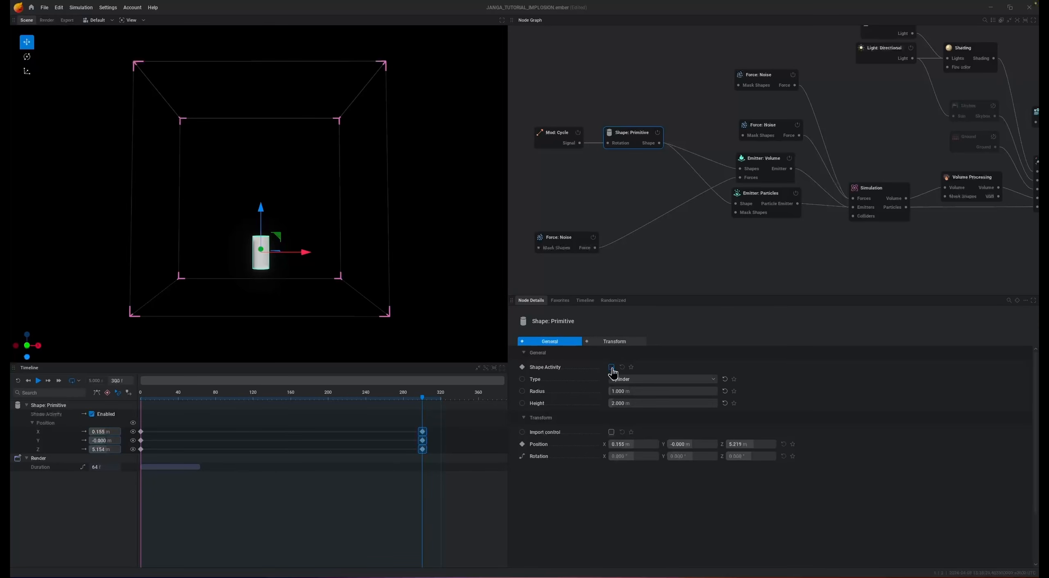
click(611, 367)
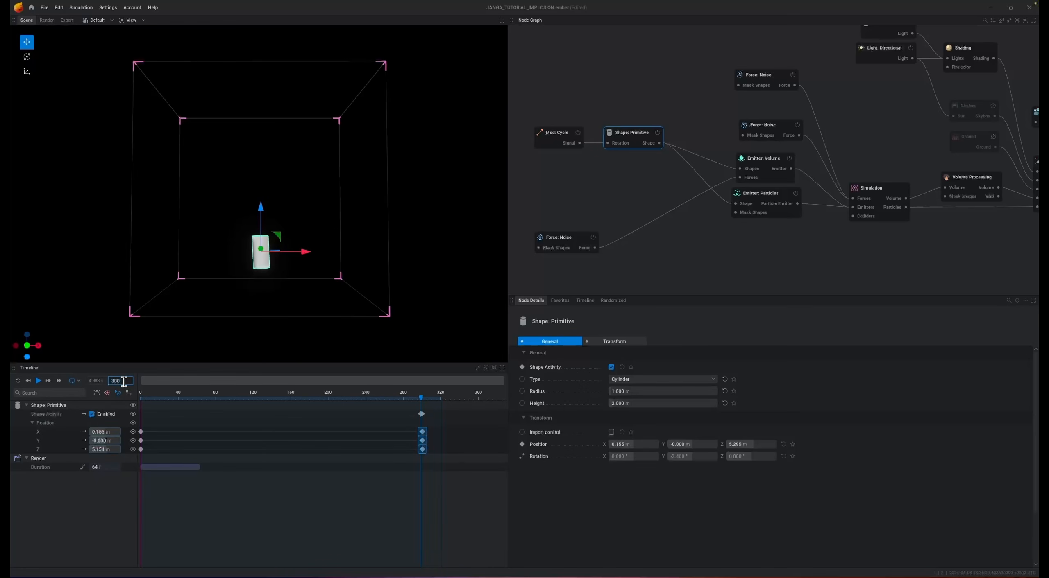
key(Return)
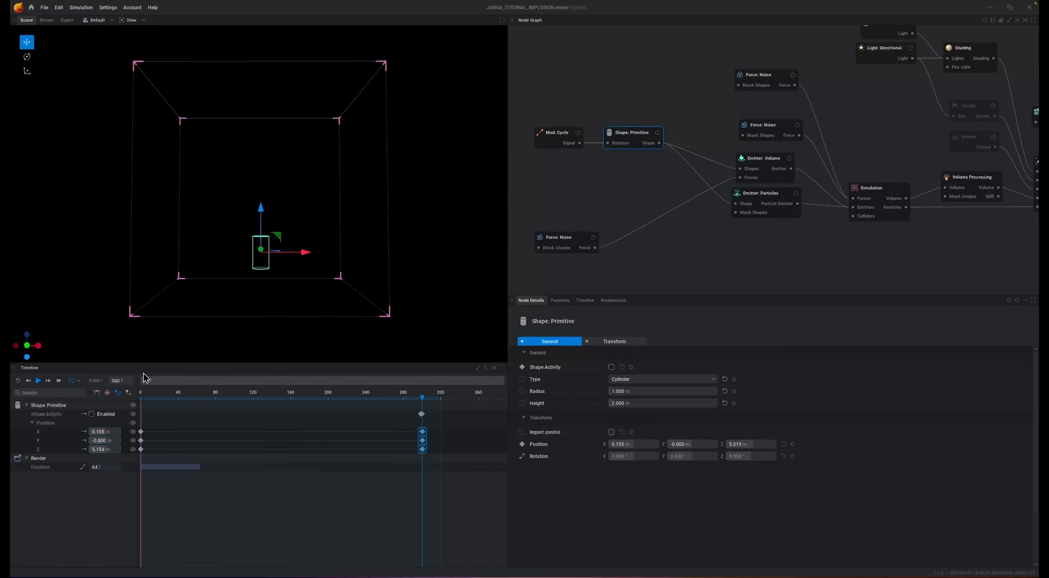
- Review the volume and particle emitters' settings and preview the simulation with the cylinder's animated shutoff
click(767, 167)
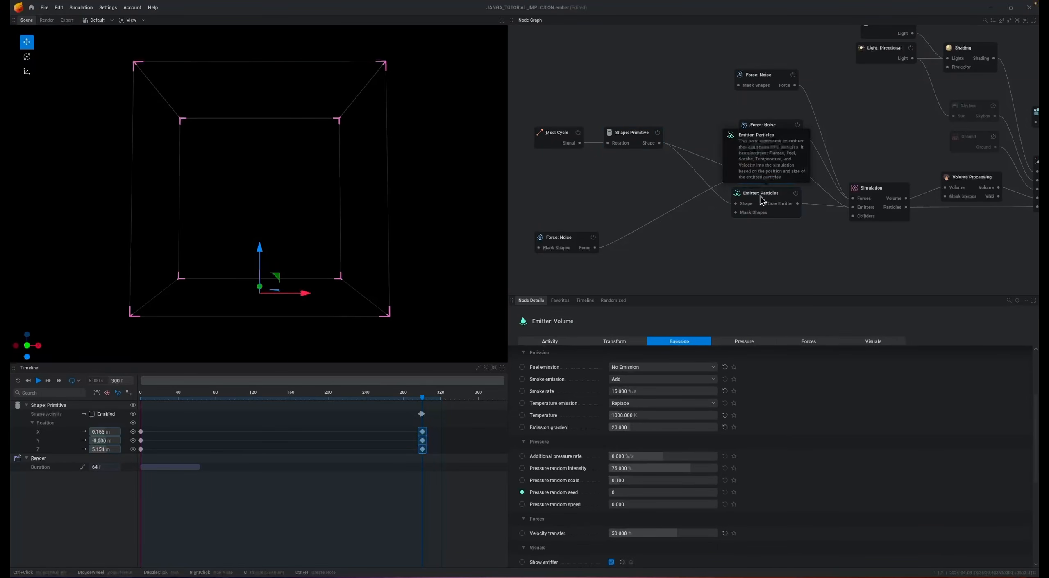
click(761, 200)
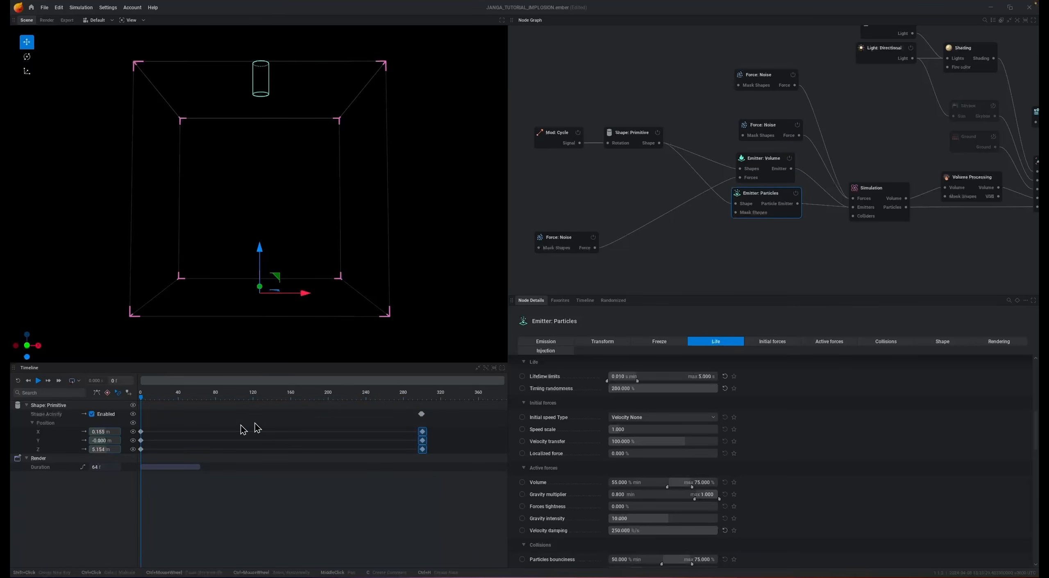
key(space)
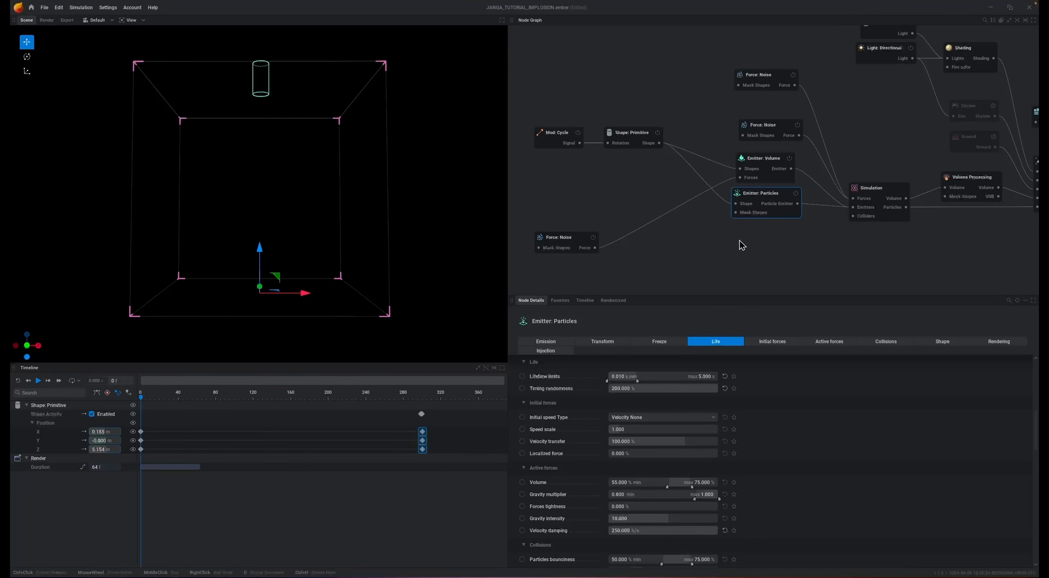
- Duplicate the volume and particle emitter nodes together and place the copies below the originals
ctrl+click(773, 179)
middle_drag(839, 253, 850, 197)
key(ctrl+v)
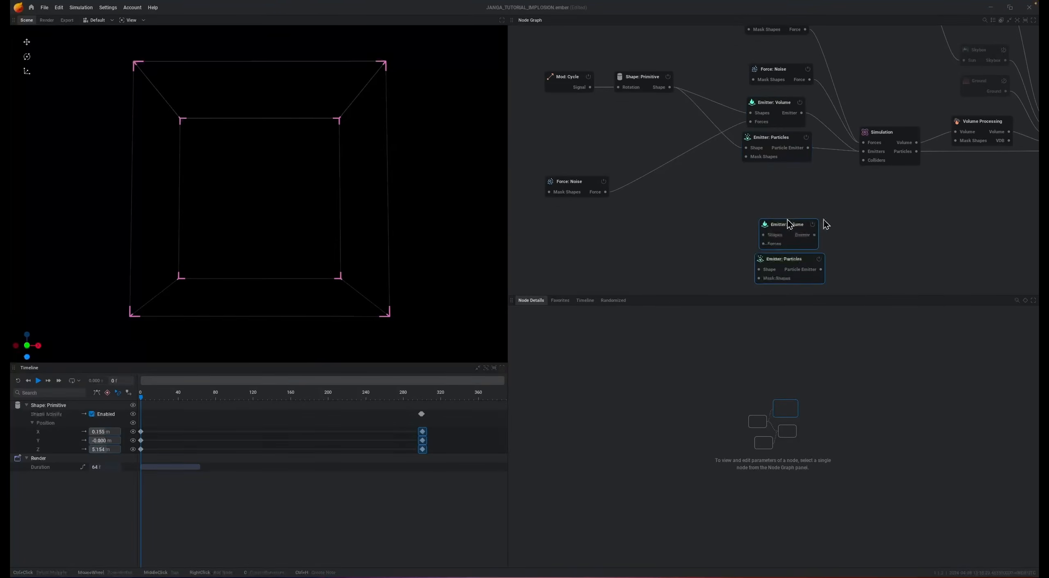
drag(786, 230, 777, 209)
click(813, 231)
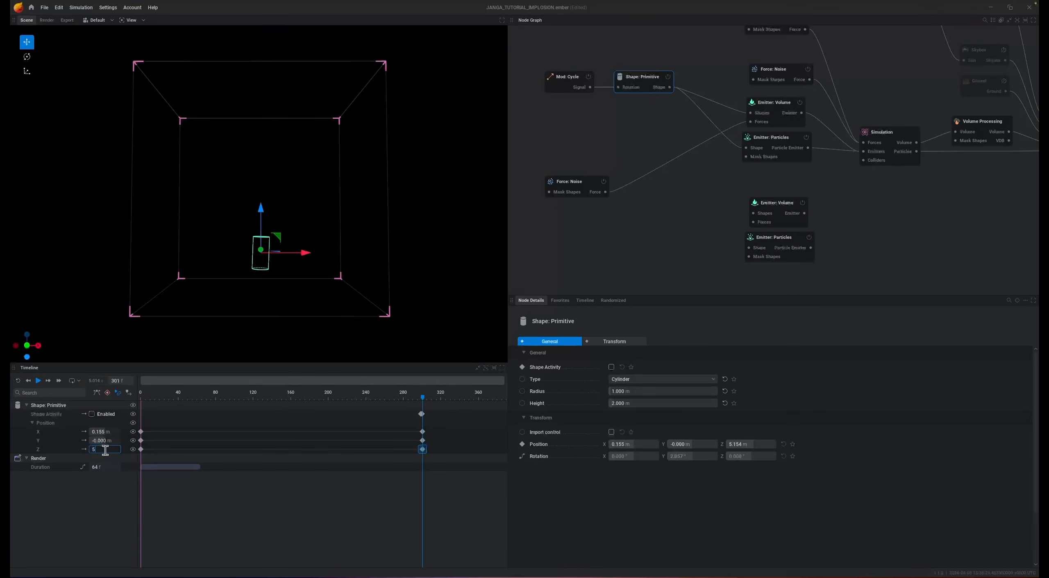
- Set the cylinder's final Z position keyframe to 5 m and paste a copy of its shape node beside the duplicated emitters
key(Return)
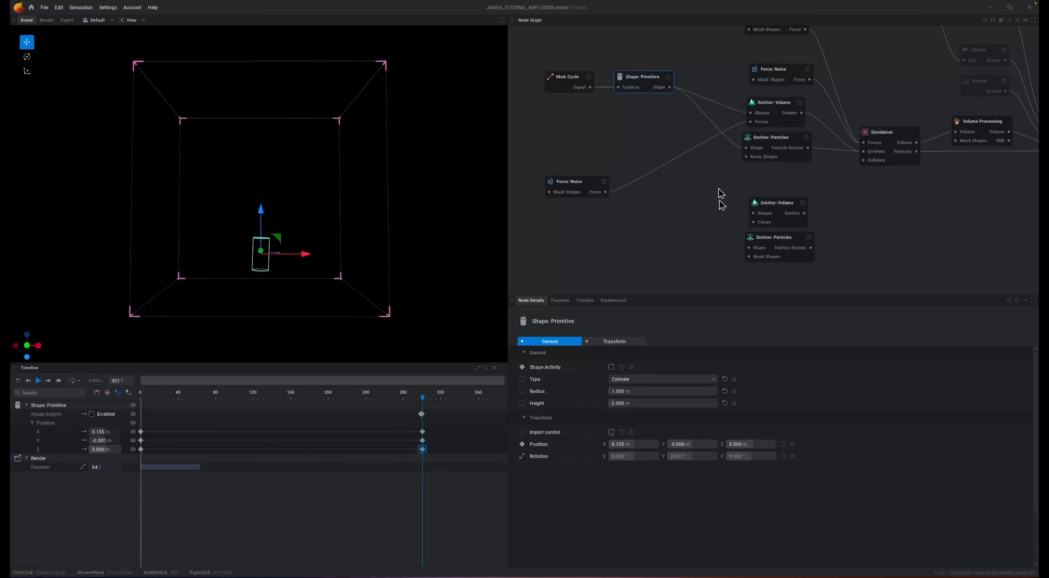
click(662, 217)
click(647, 87)
click(644, 238)
key(ctrl+v)
- Connect the copied shape node to both duplicated emitters and change its type to Sphere
drag(662, 239, 752, 214)
click(641, 380)
click(642, 389)
drag(679, 237, 747, 248)
drag(651, 233, 653, 231)
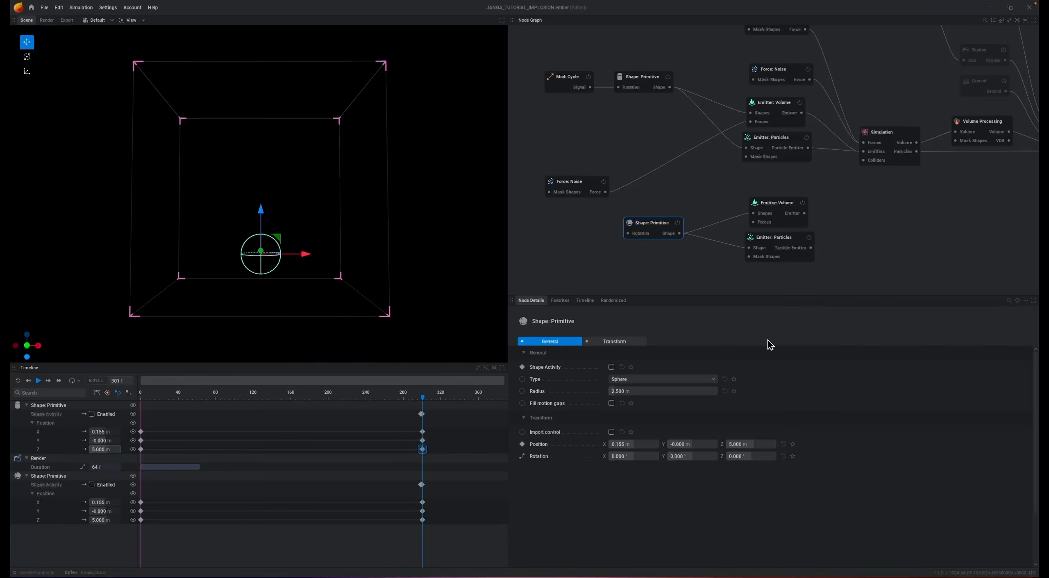
click(759, 447)
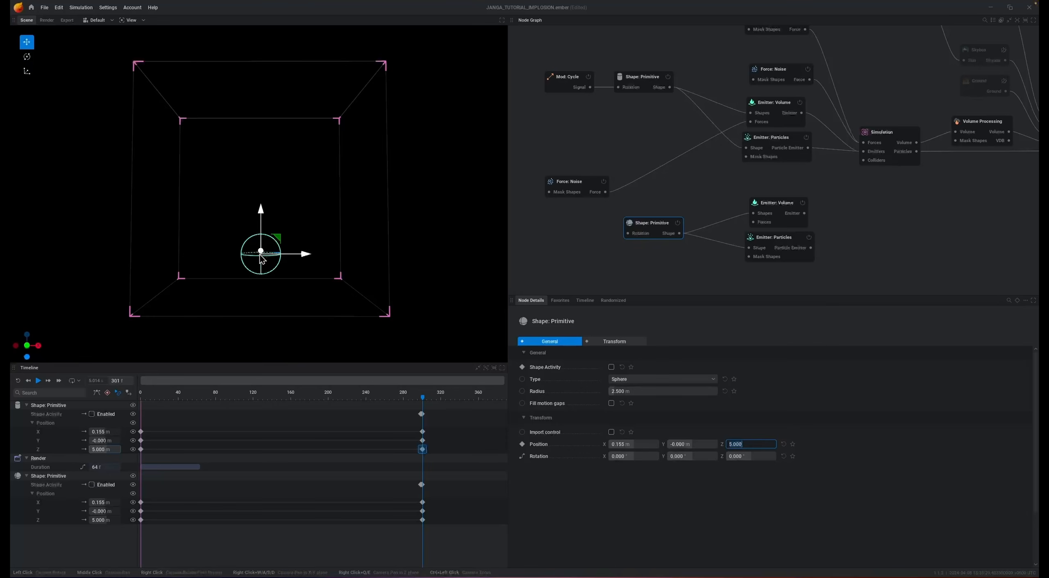
click(836, 72)
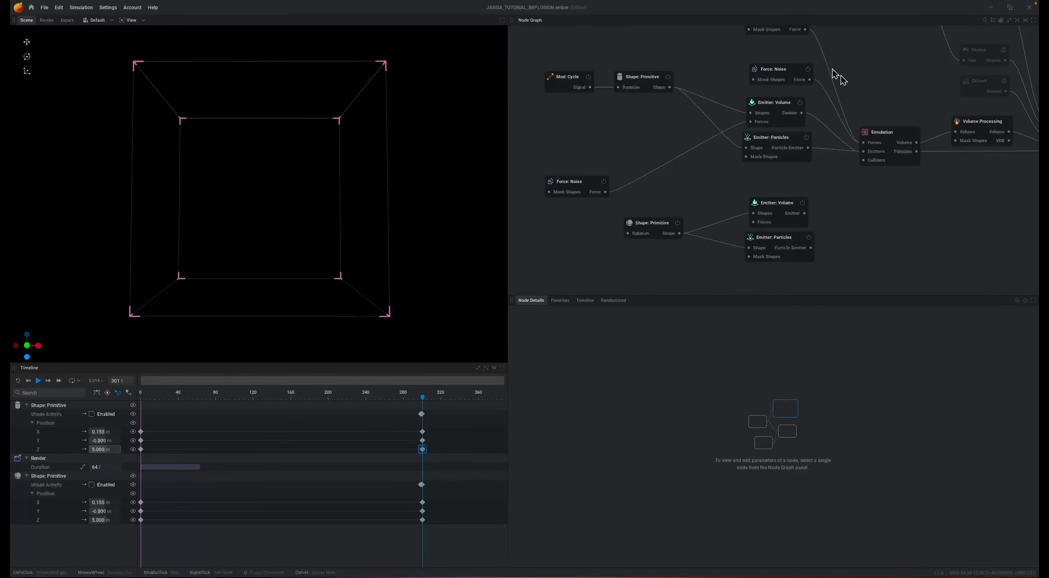
- Disable the cylinder's volume and particle emitters and connect the sphere's two emitters to the simulation, moving the volume emitter slightly up
click(800, 103)
click(806, 138)
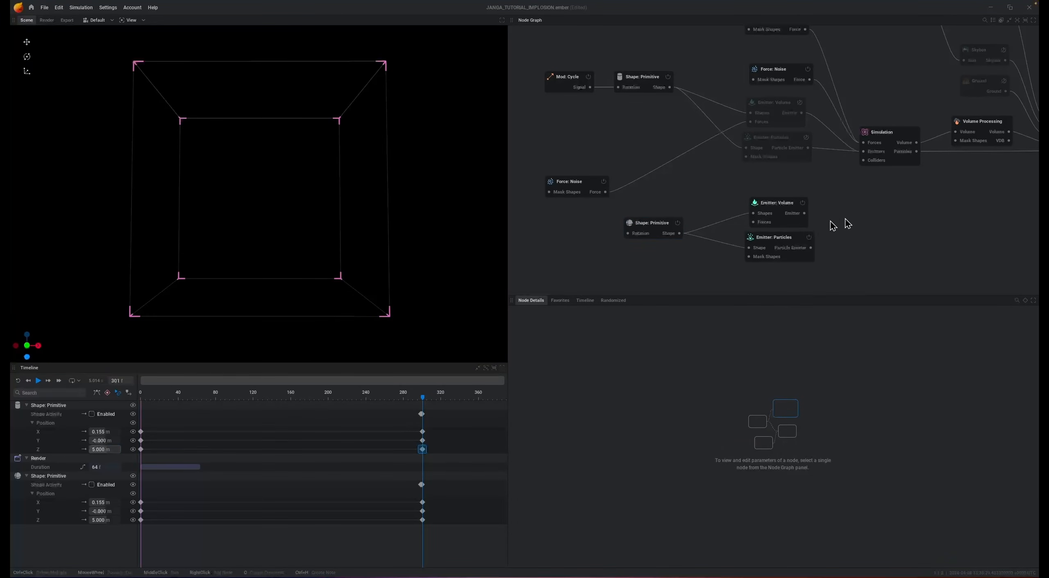
click(783, 211)
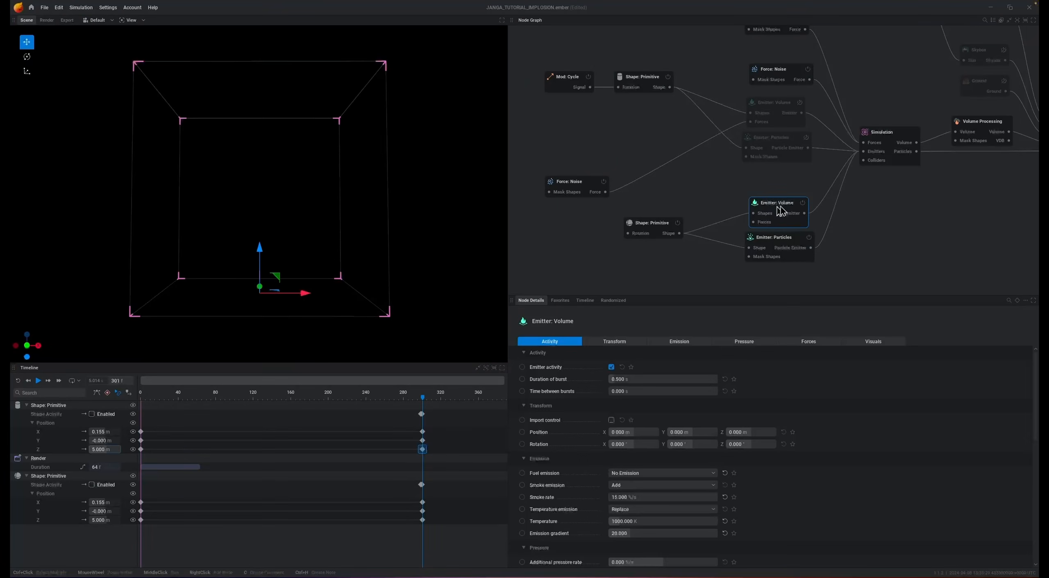
drag(787, 211, 783, 200)
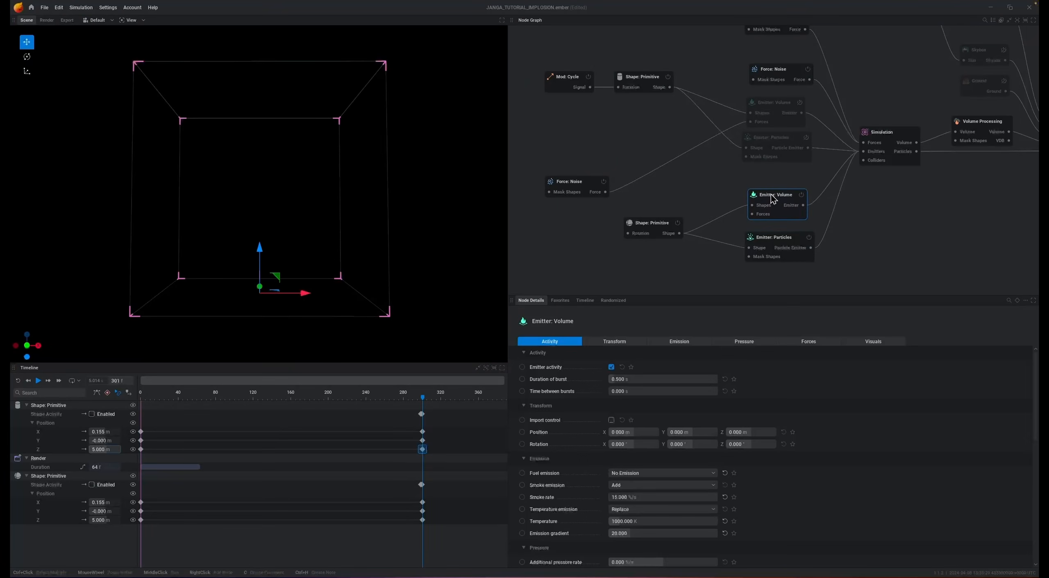
- Set the sphere's volume emitter additional pressure rate to 200 %/s and preview the simulation
click(678, 343)
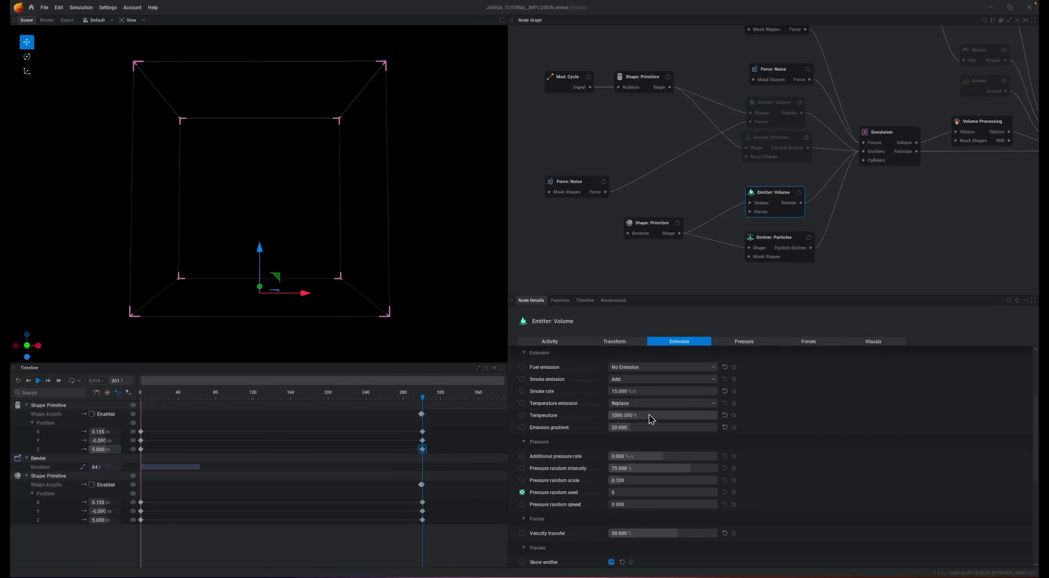
double_click(637, 456)
text(200)
key(Return)
key(r)
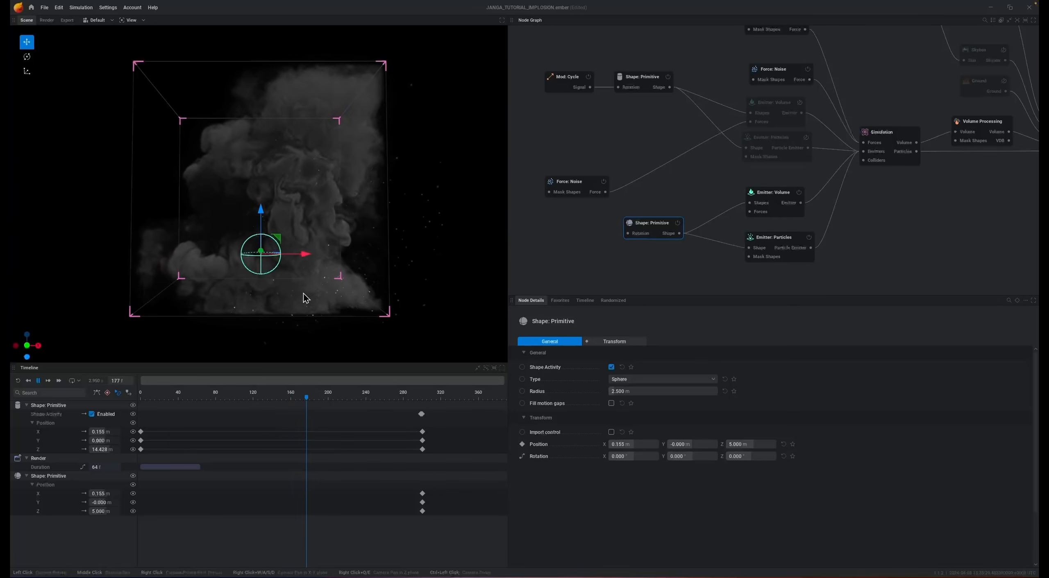
key(r)
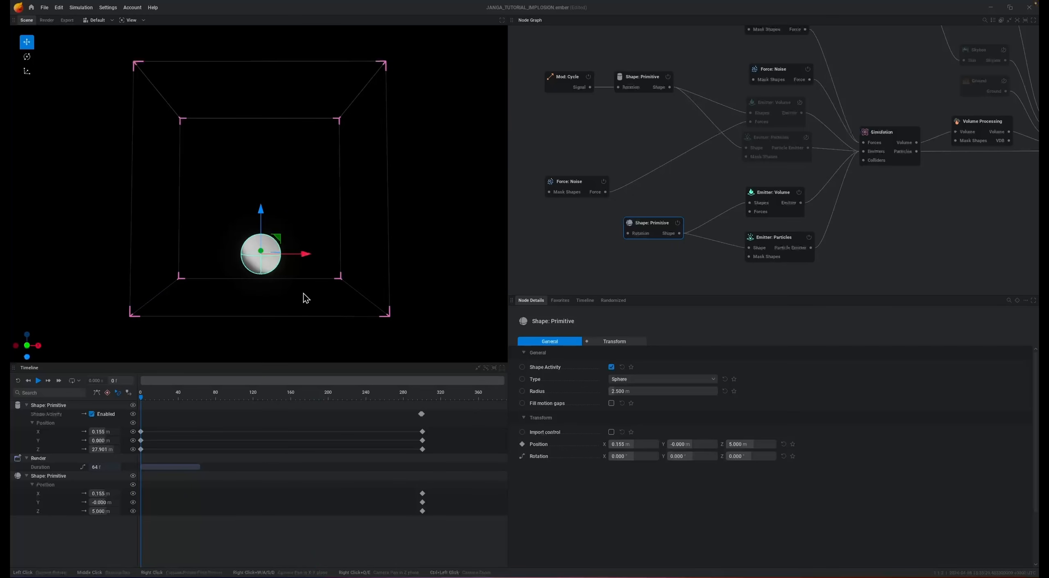
- Keyframe the sphere's shape activity on at frame 300 and off at frame 299
click(117, 381)
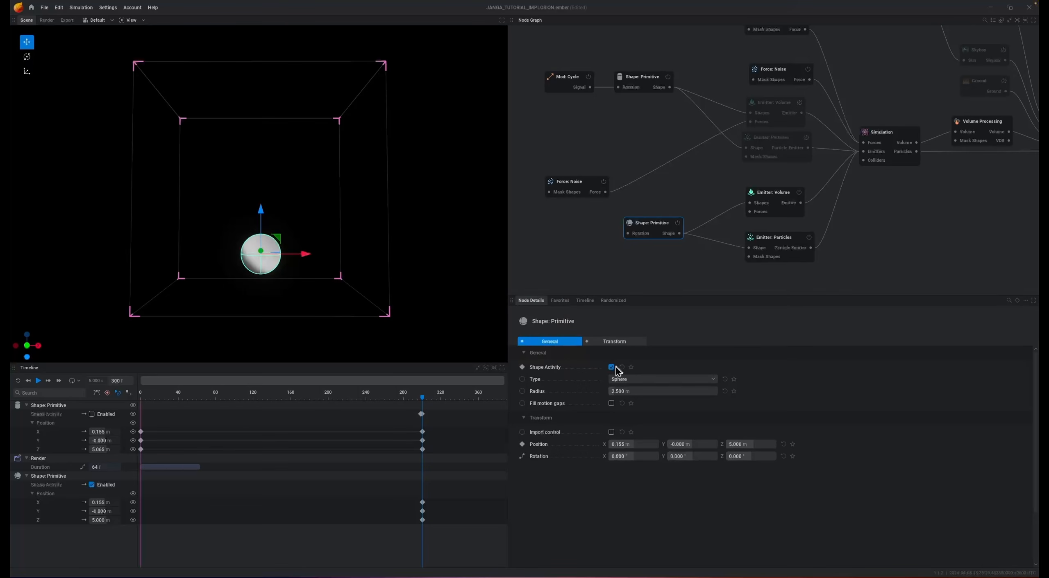
click(118, 381)
text(299)
key(Return)
click(611, 367)
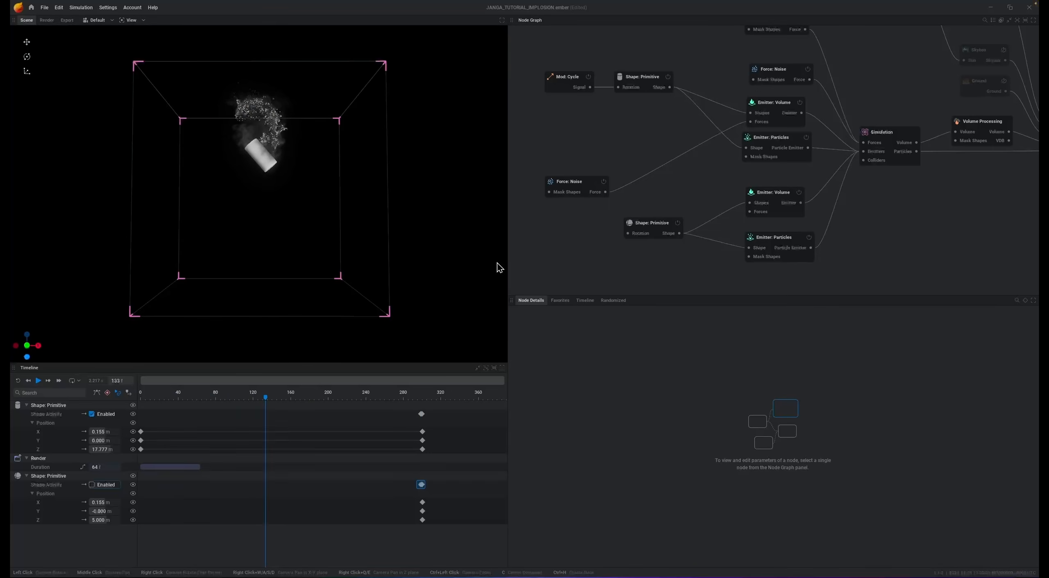
- Re-enable the cylinder's volume and particle emitters and preview the full simulation through the explosion
key(r)
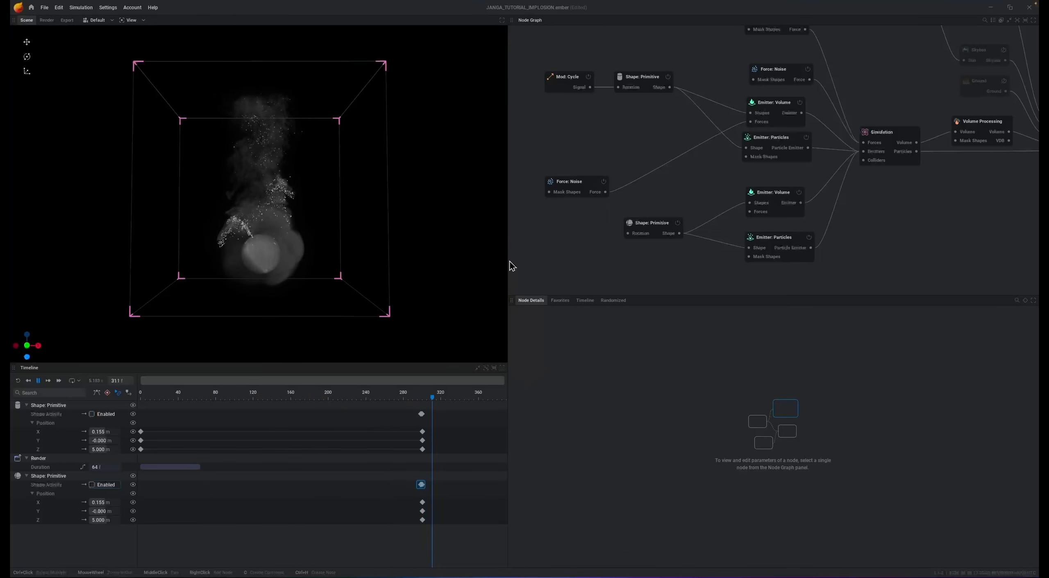
key(r)
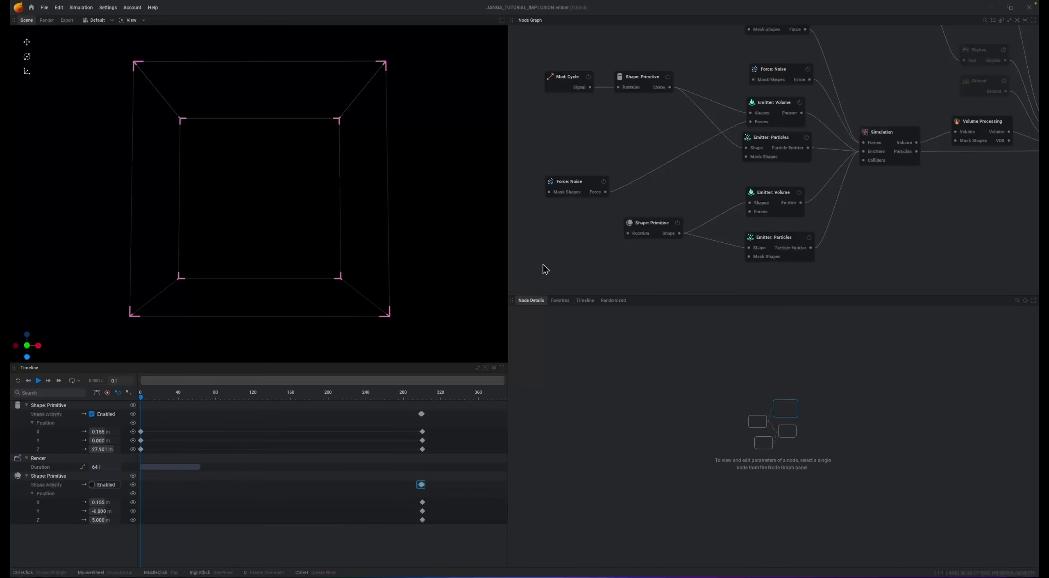
key(space)
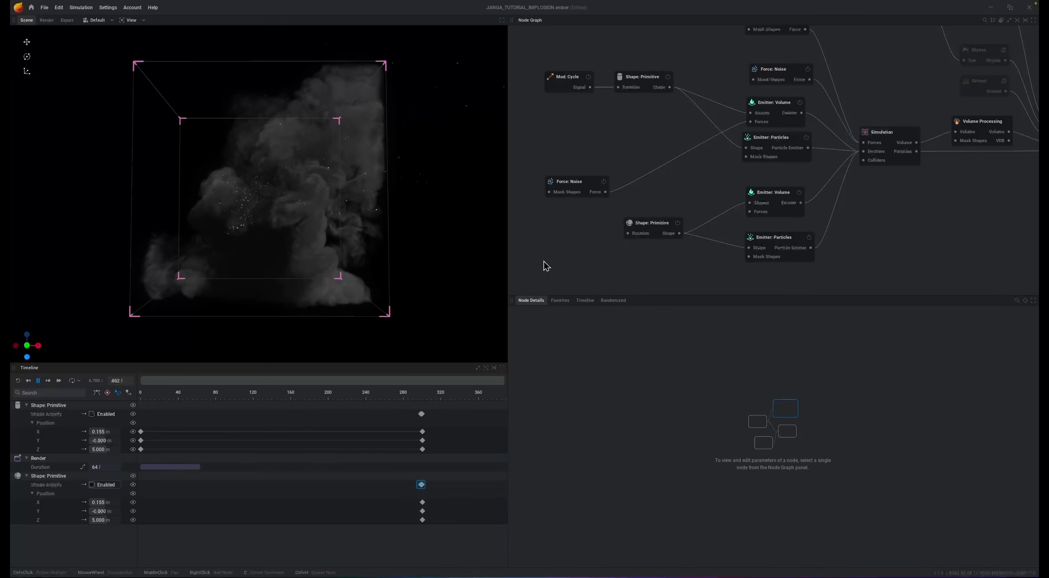
key(space)
key(r)
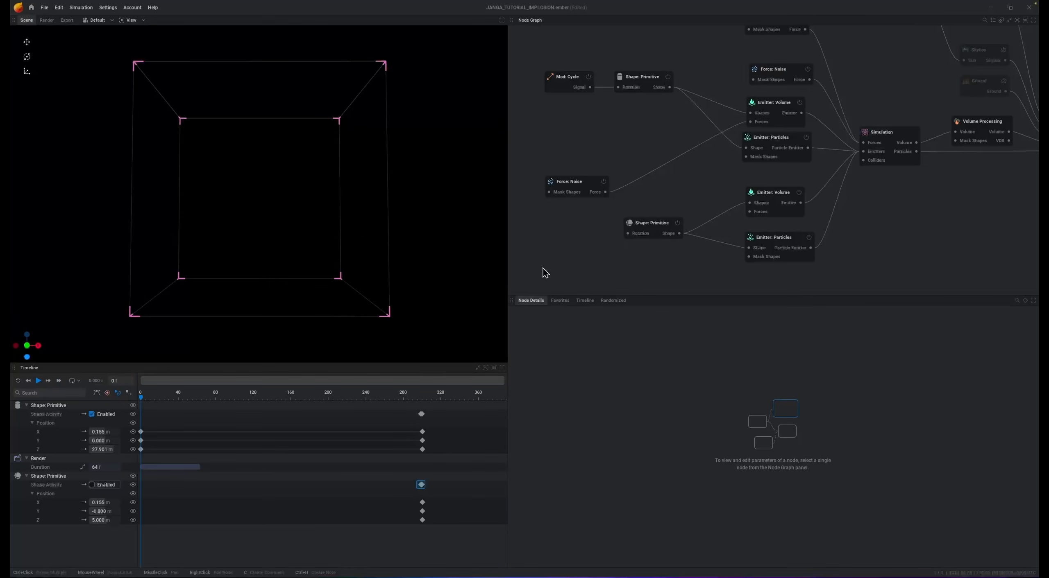
- Keyframe the sphere's shape activity off at frame 305 and preview the shortened explosion
click(773, 195)
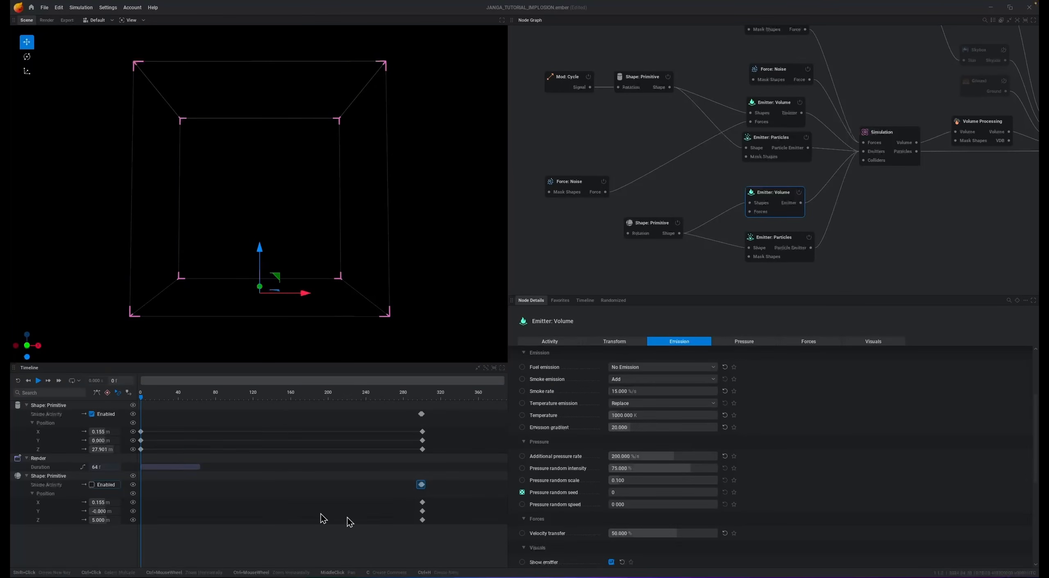
click(119, 381)
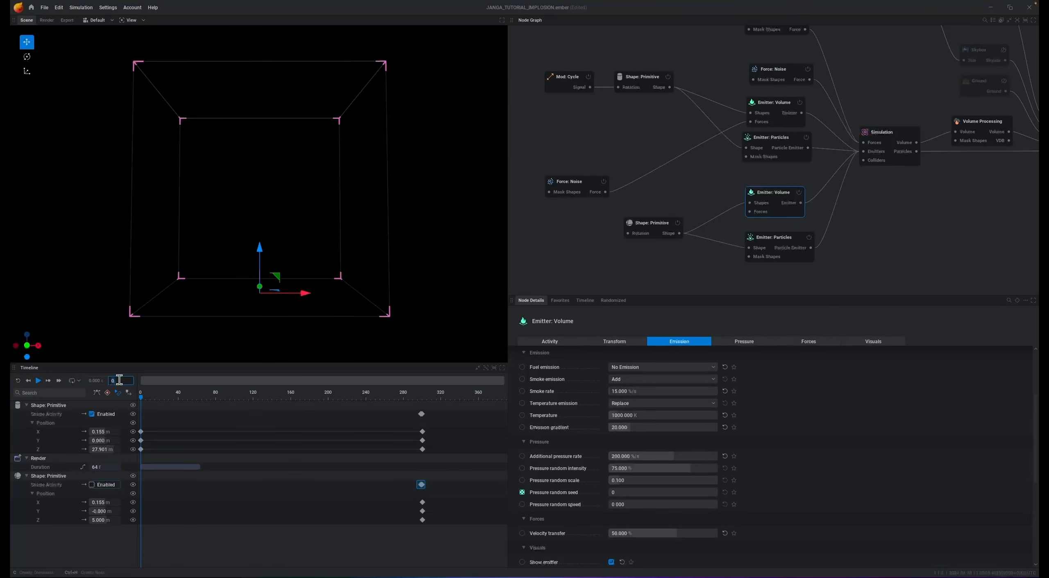
text(305)
key(Return)
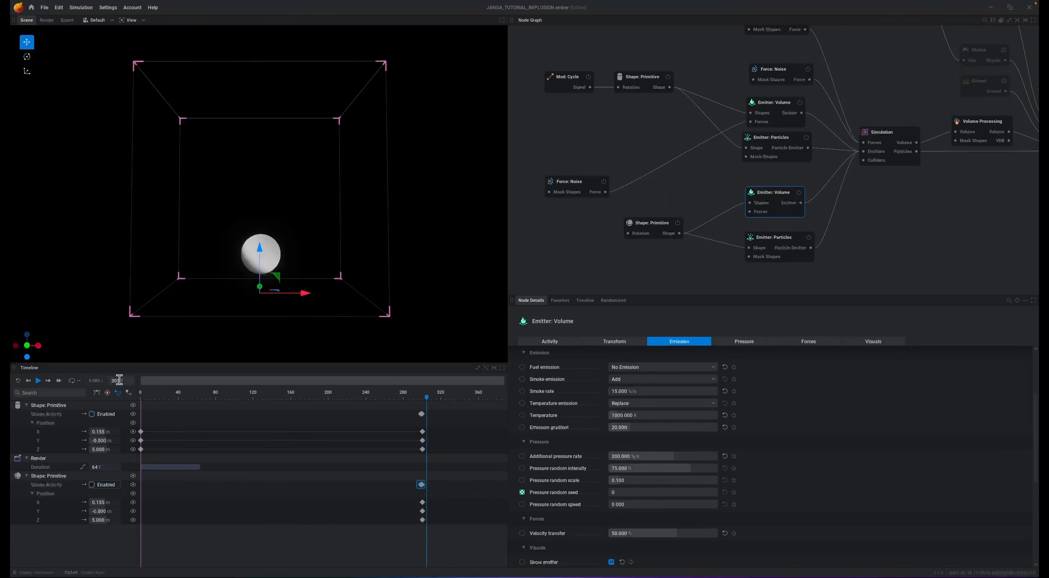
click(655, 226)
click(611, 368)
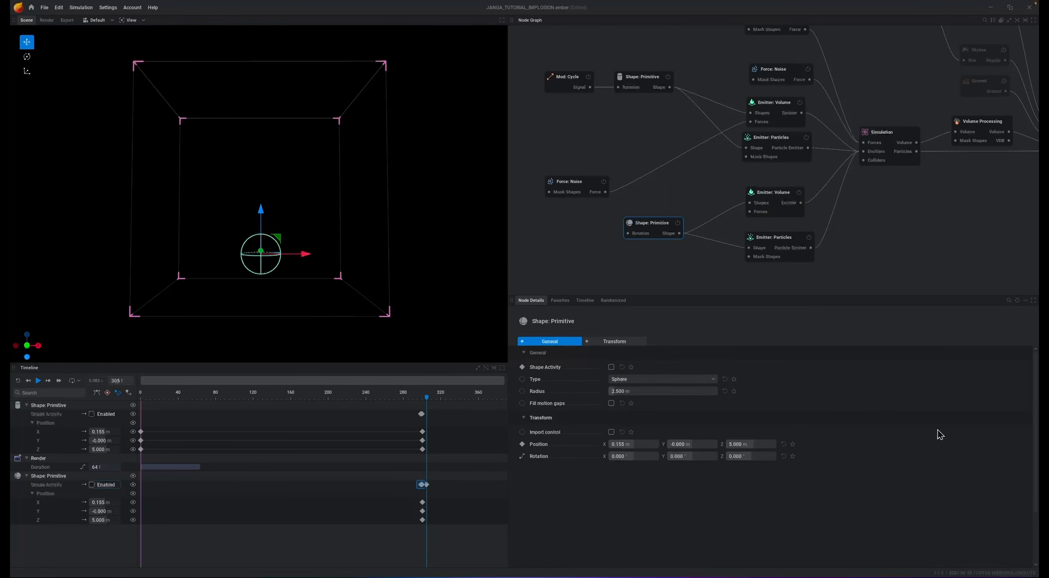
key(space)
mouse_move(599, 403)
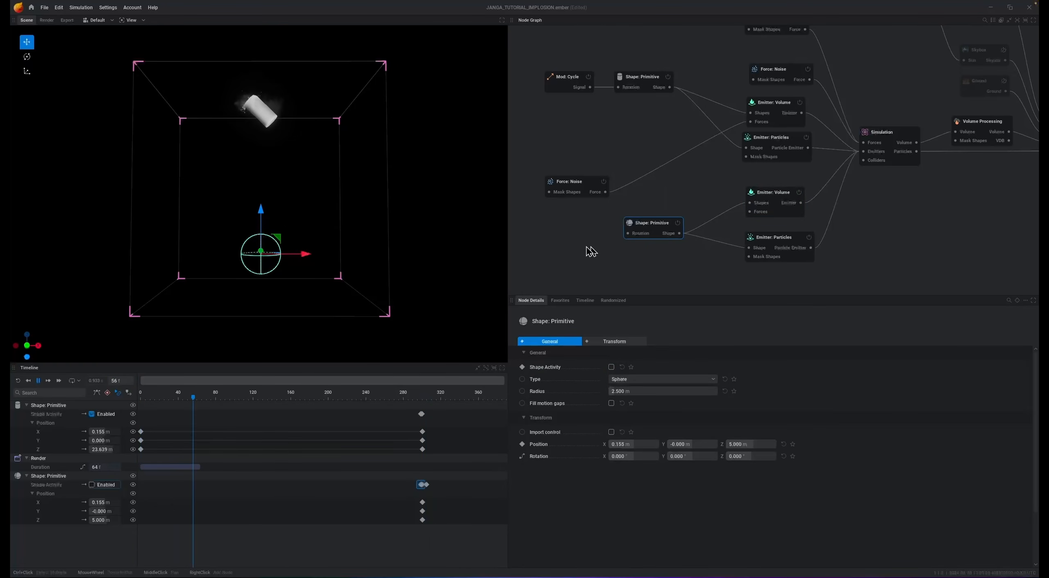
click(567, 245)
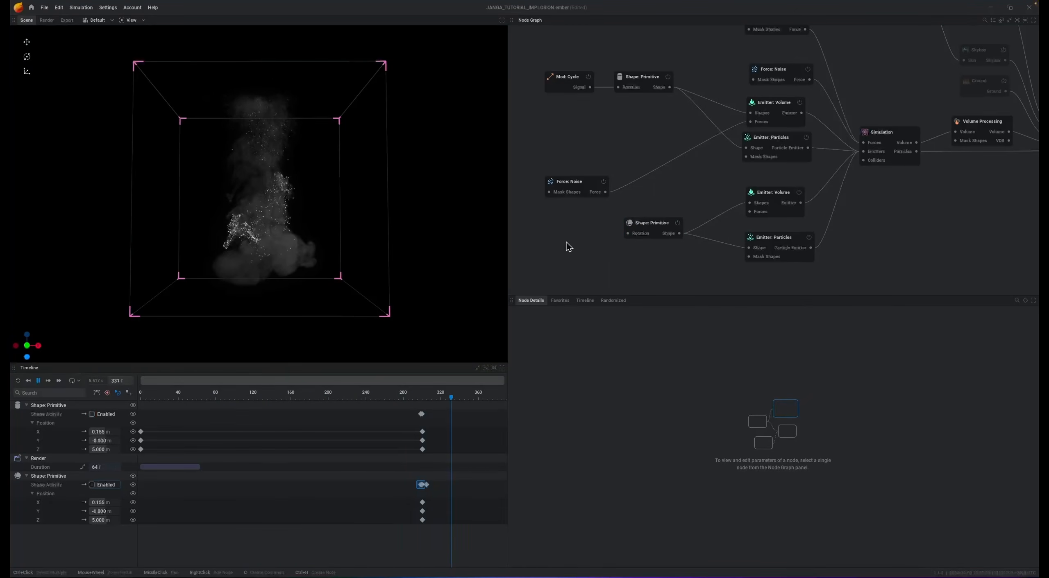
- Turn off the sphere particle emitter's continuous emission and keyframe burst emission on at frame 300 and off at frame 0, with a preview run
click(770, 241)
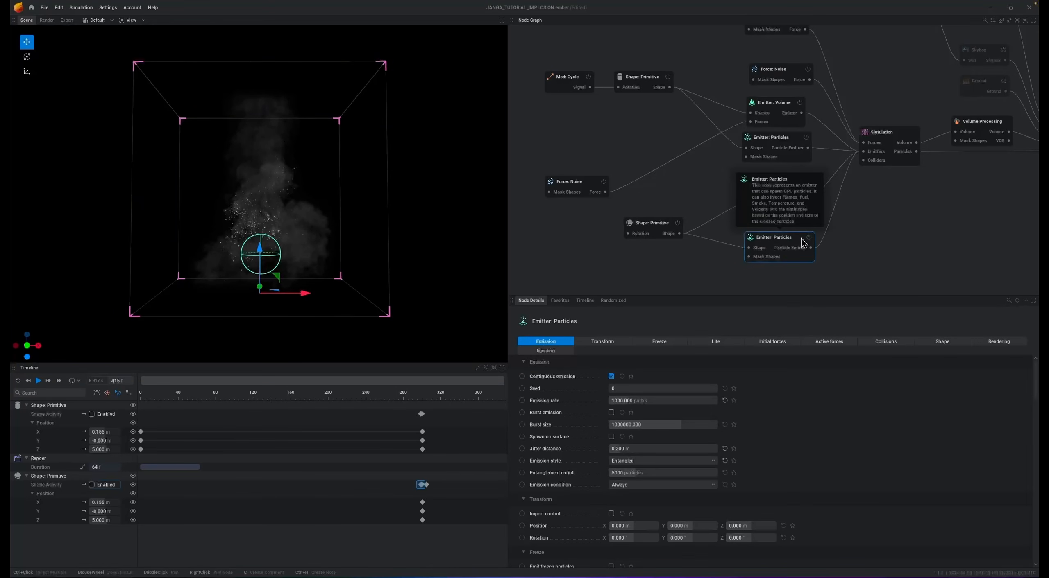
click(612, 378)
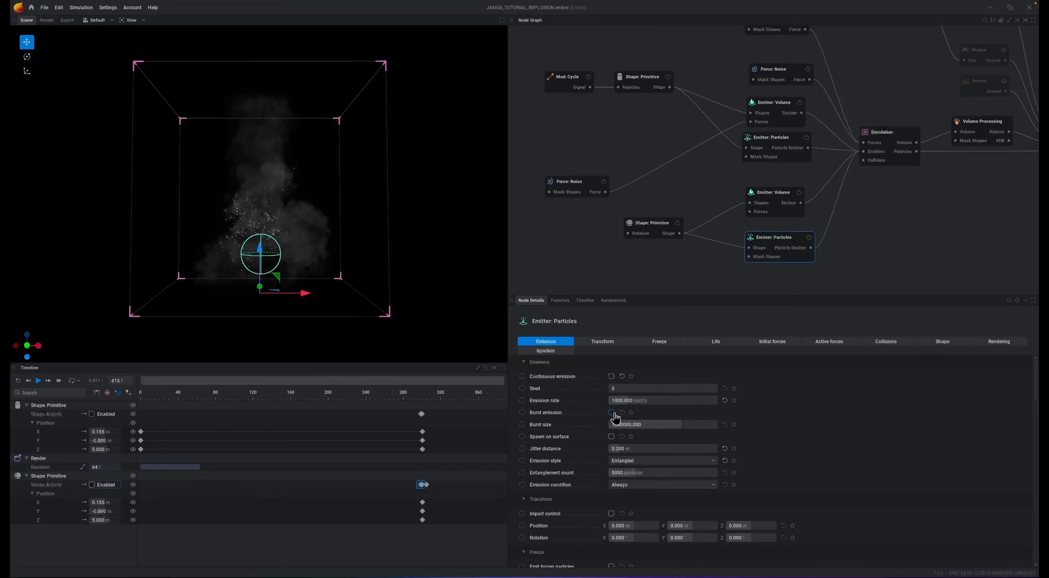
text(300)
key(Return)
click(522, 412)
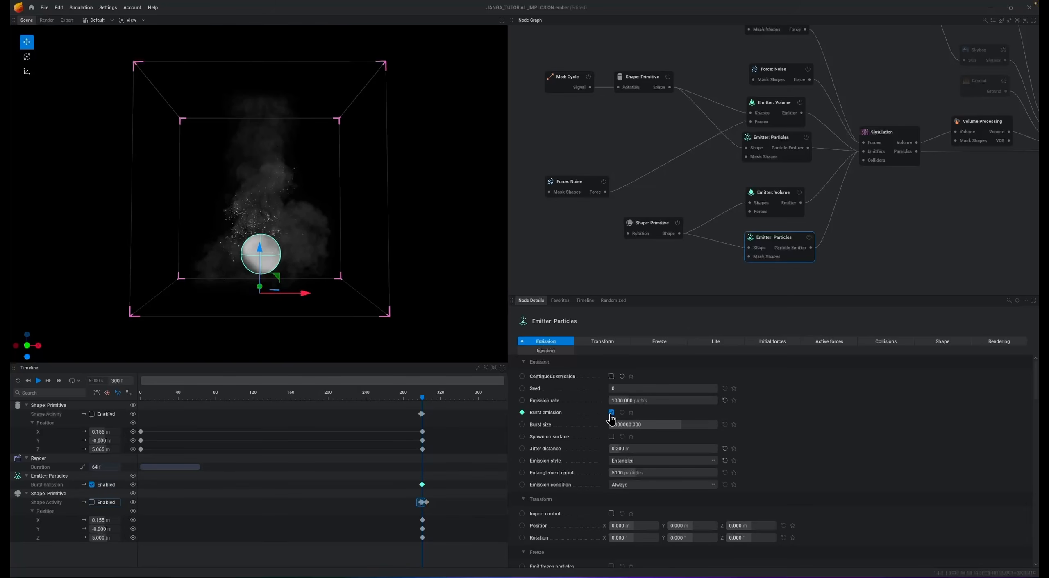
drag(423, 405, 141, 396)
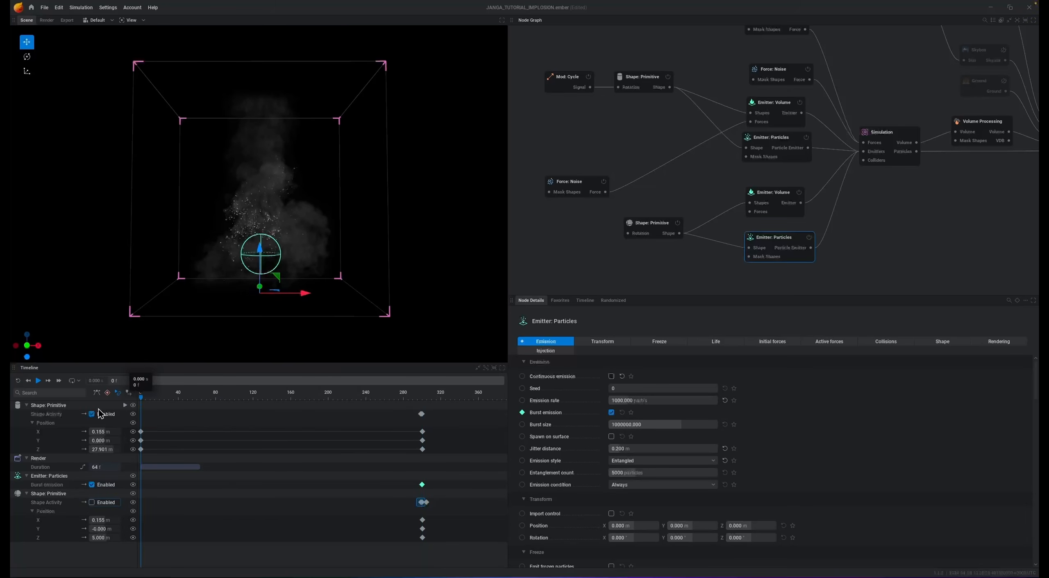
click(611, 413)
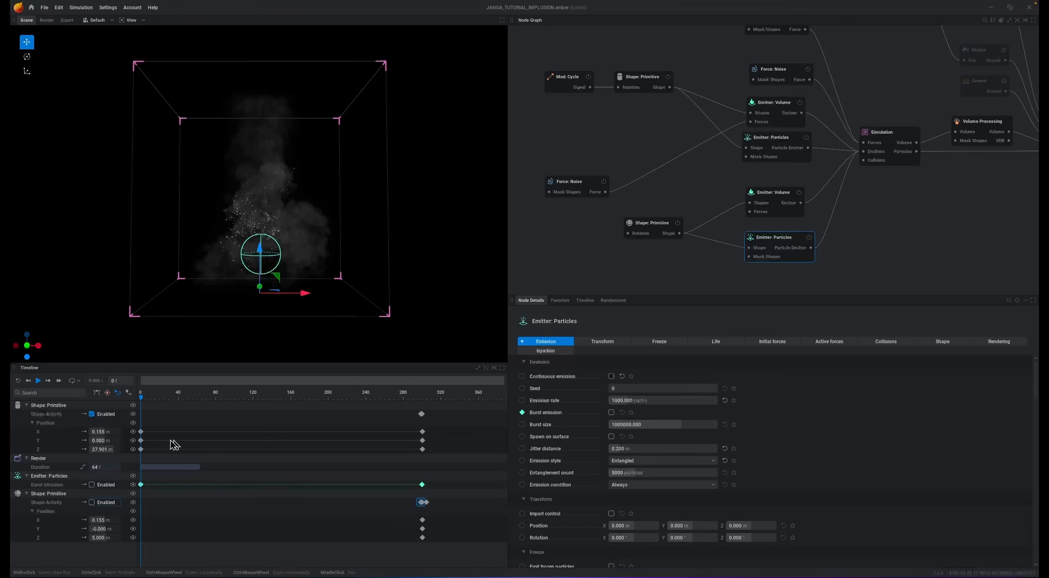
click(589, 245)
key(space)
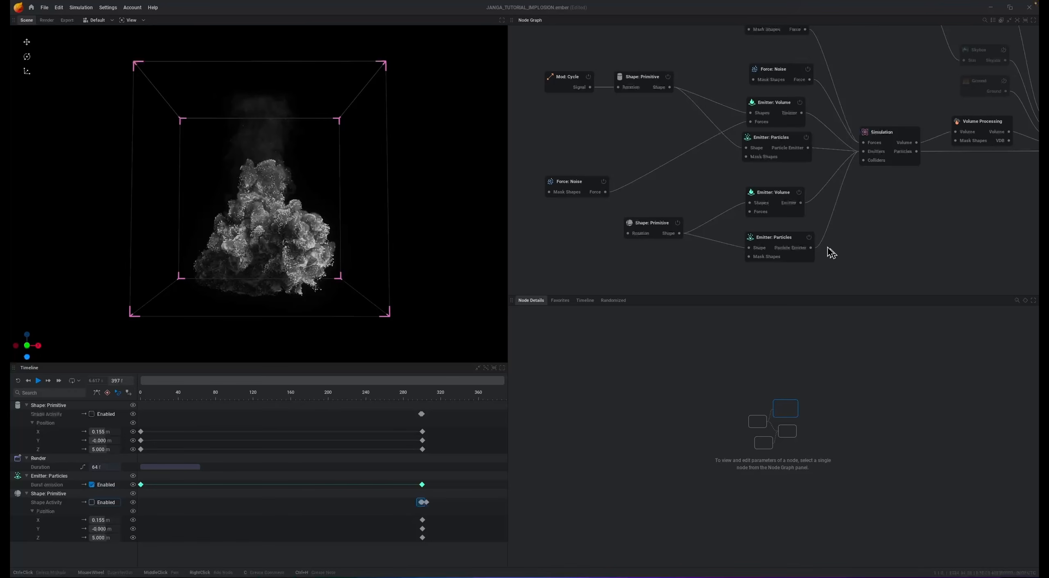
- Set the sphere particle emitter's injected smoke to 1, burst size to 10000 and jitter distance to 0 m while previewing
click(780, 243)
click(546, 351)
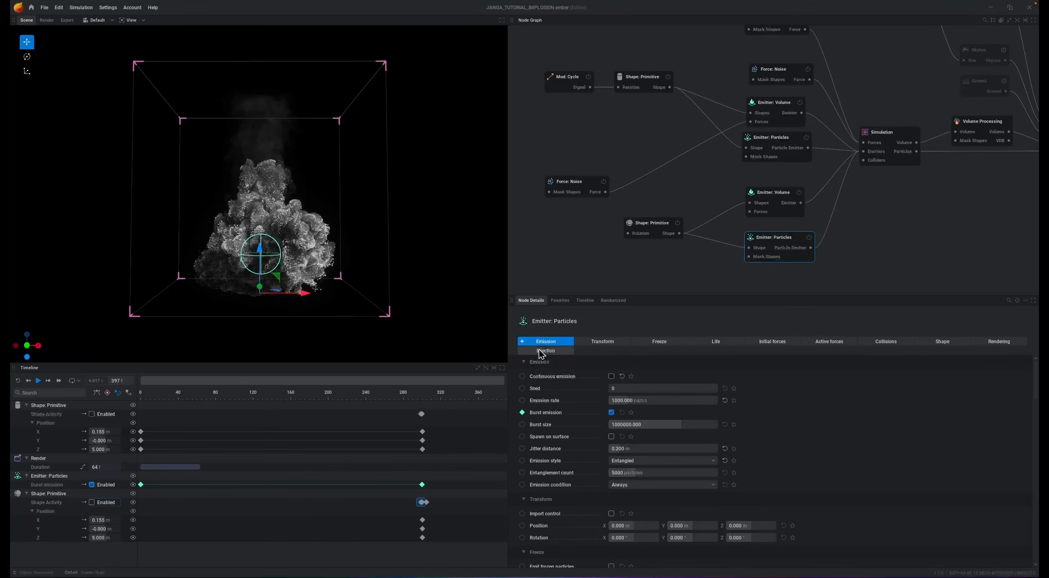
double_click(674, 388)
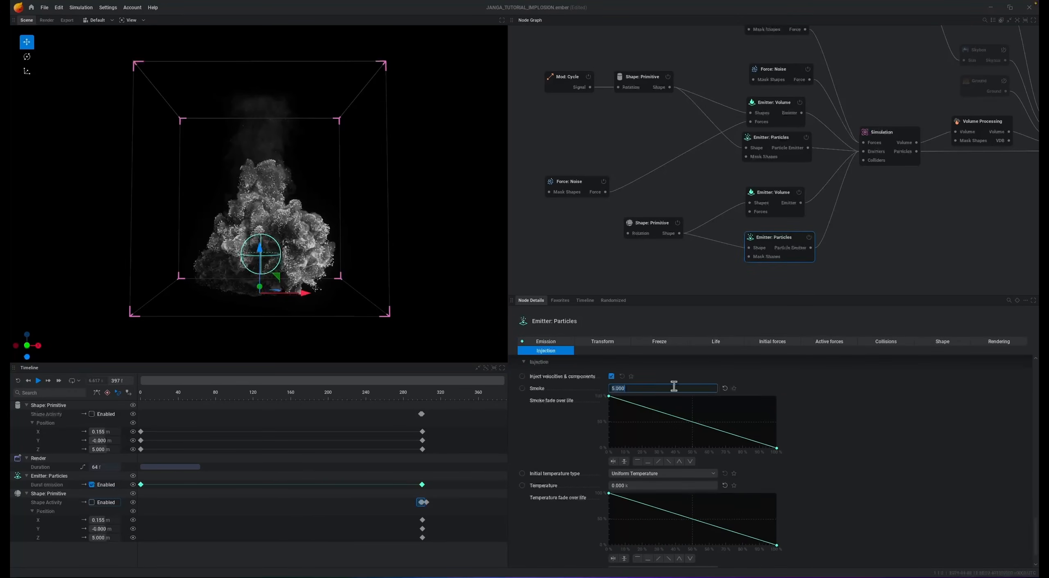
text(1)
key(Return)
key(space)
click(545, 341)
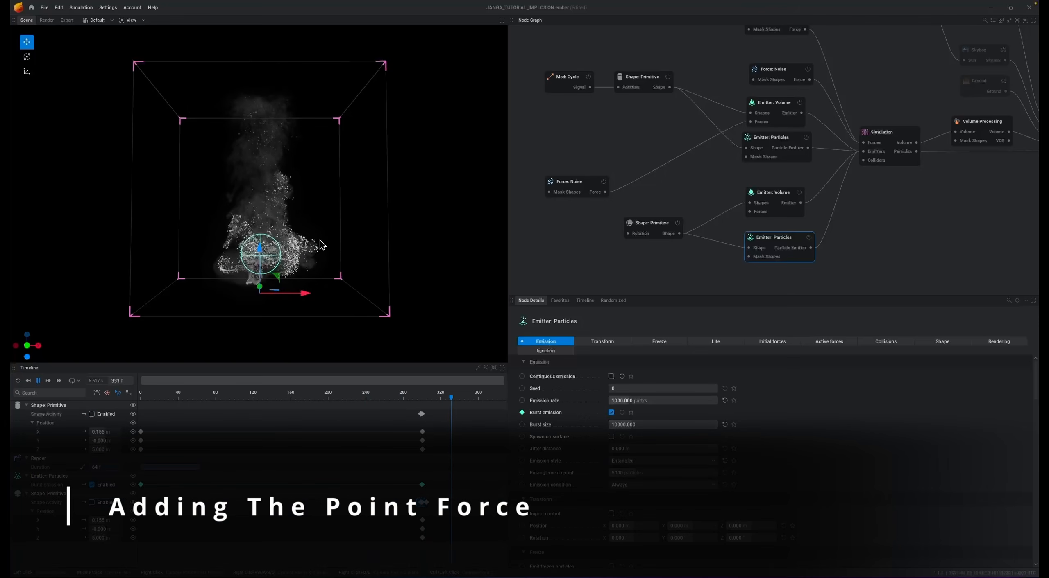
key(space)
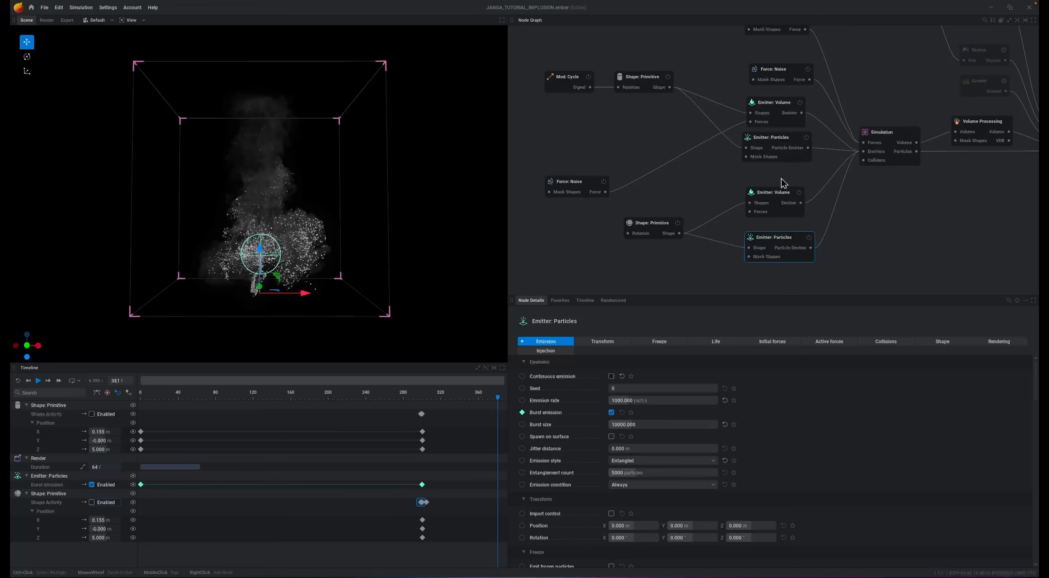
- Add a Force: Point node connected to the simulation's forces and set its Z position to 5 m
mouse_move(878, 84)
middle_down()
mouse_move(828, 147)
mouse_move(763, 179)
middle_up()
drag(756, 220, 704, 57)
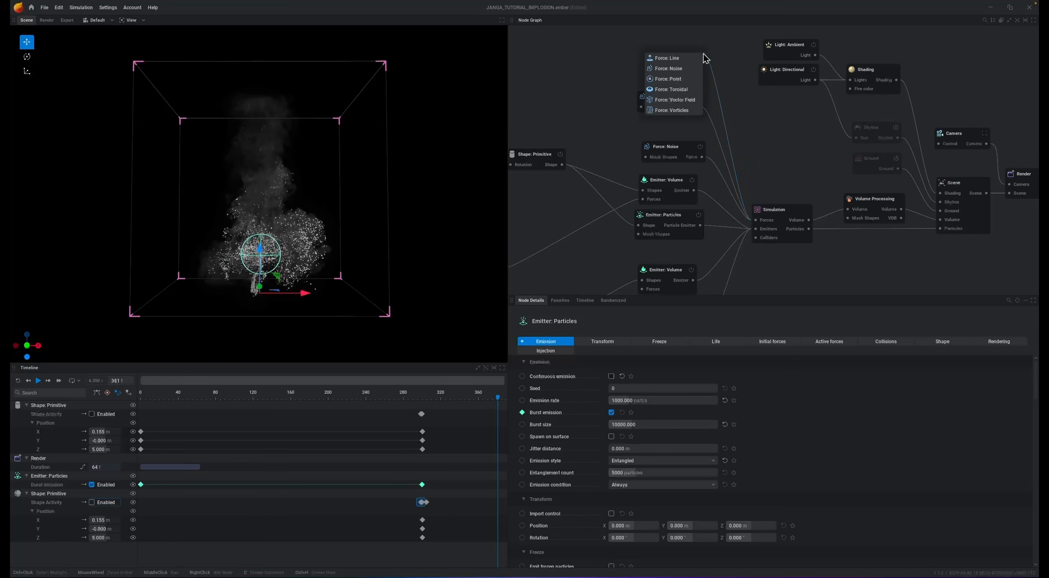
click(672, 79)
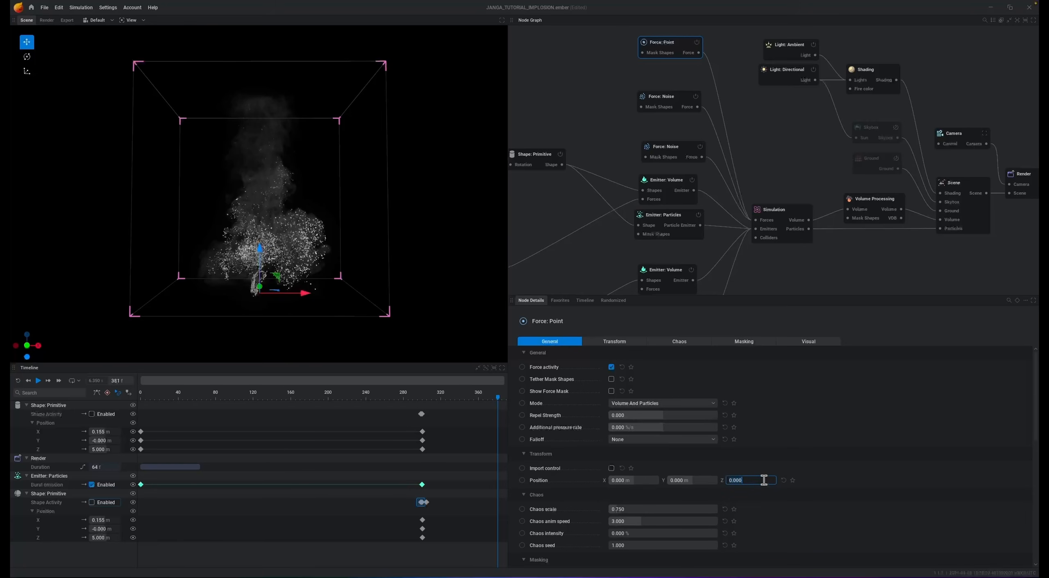
key(Return)
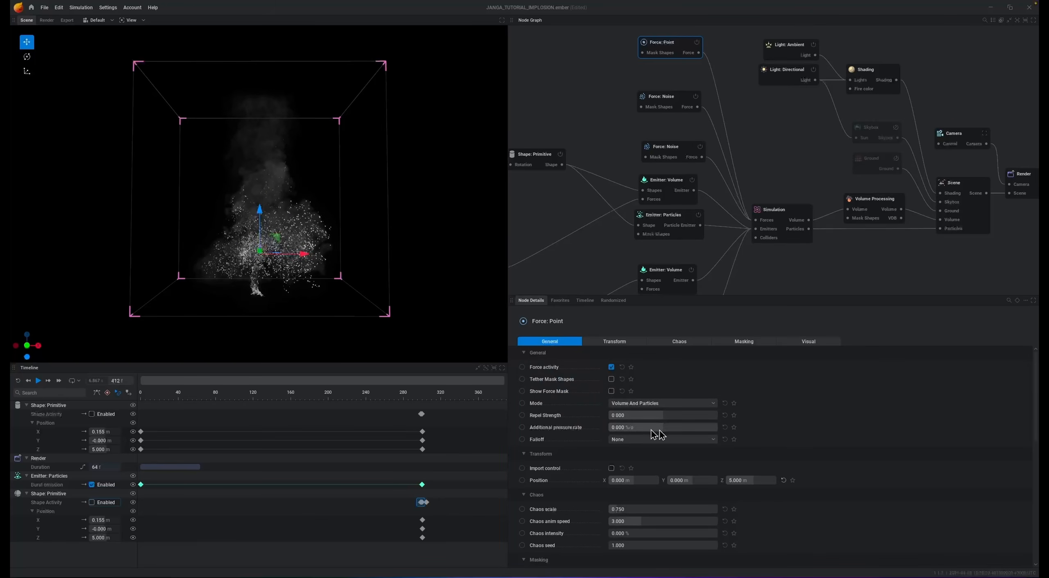
- Set the point force's additional pressure rate to 150 %/s and its falloff to Linear
click(673, 429)
text(150)
key(Return)
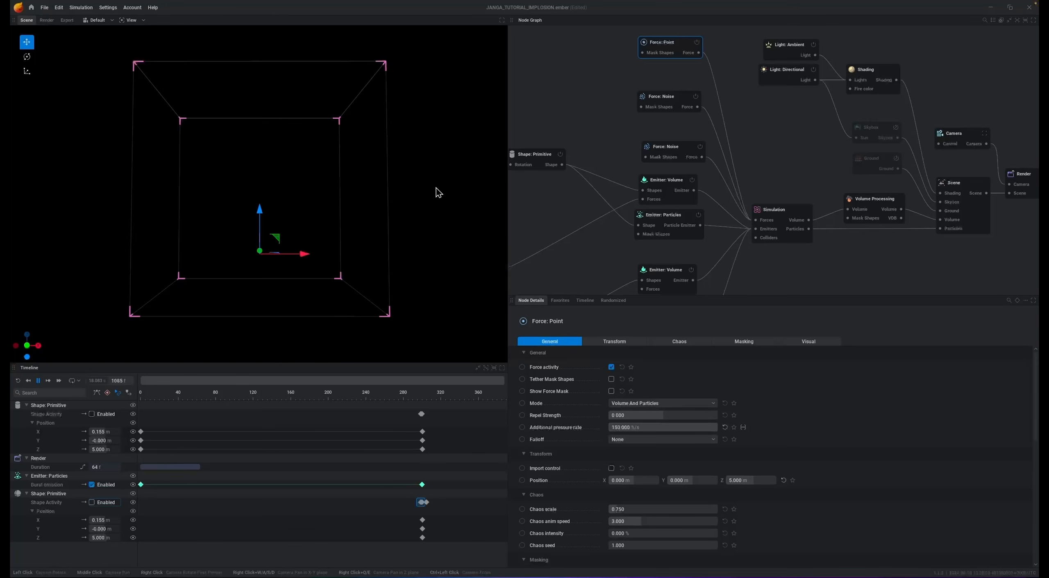
click(643, 440)
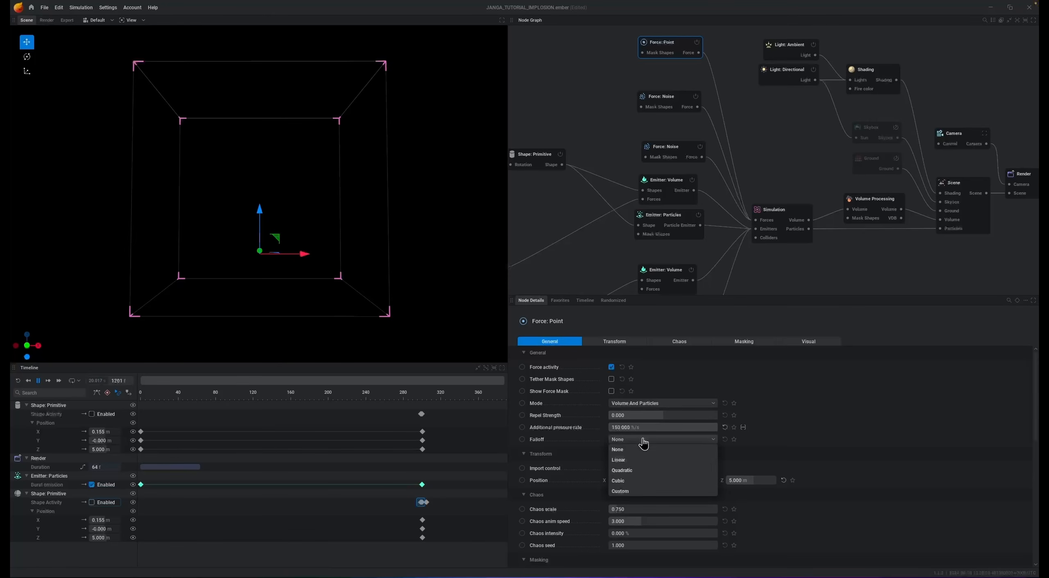
click(630, 461)
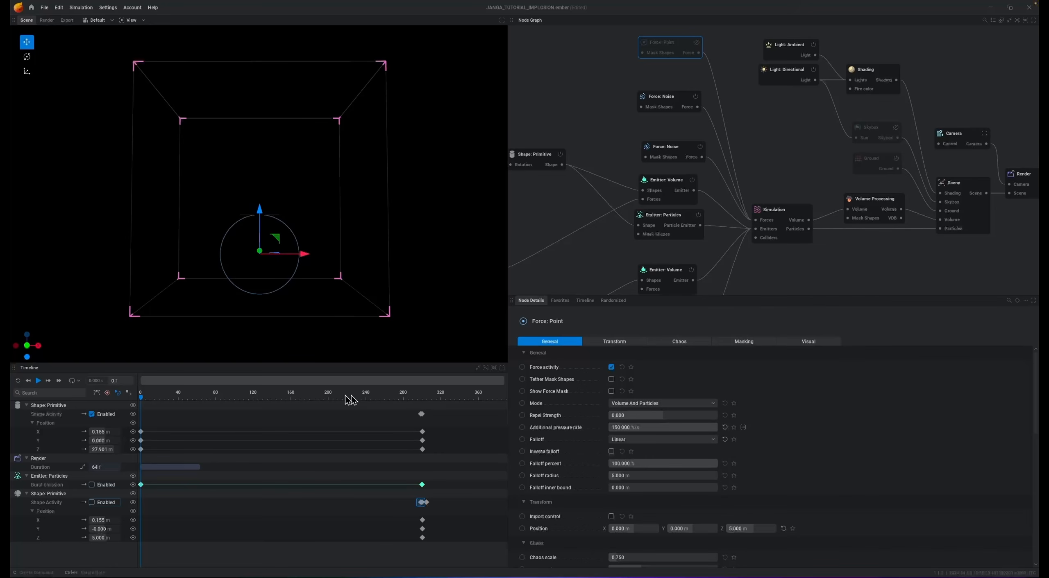
- Keyframe the point force's activity on at frame 300 and off at frame 299
click(117, 381)
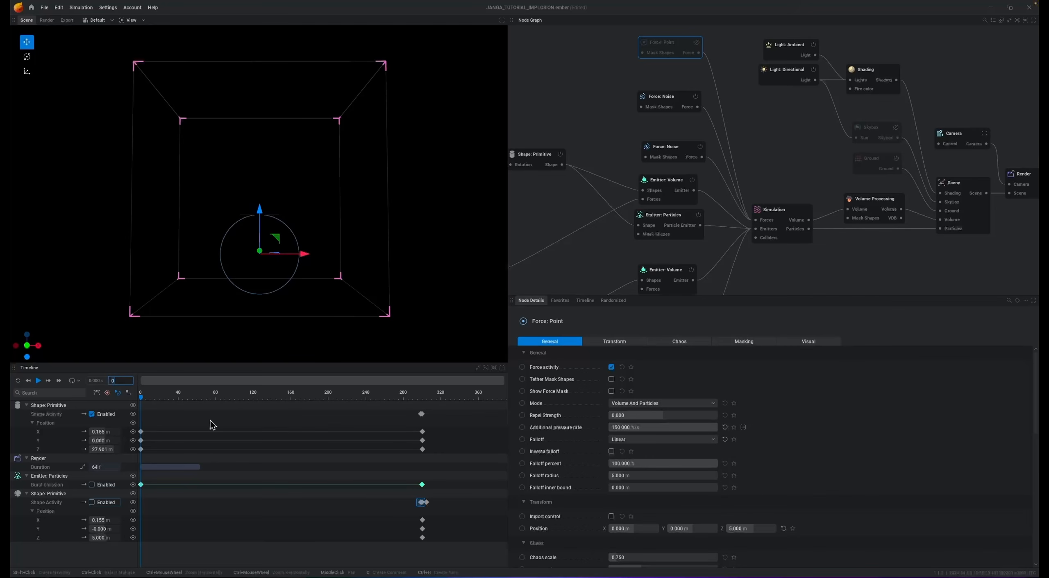
text(300)
key(Return)
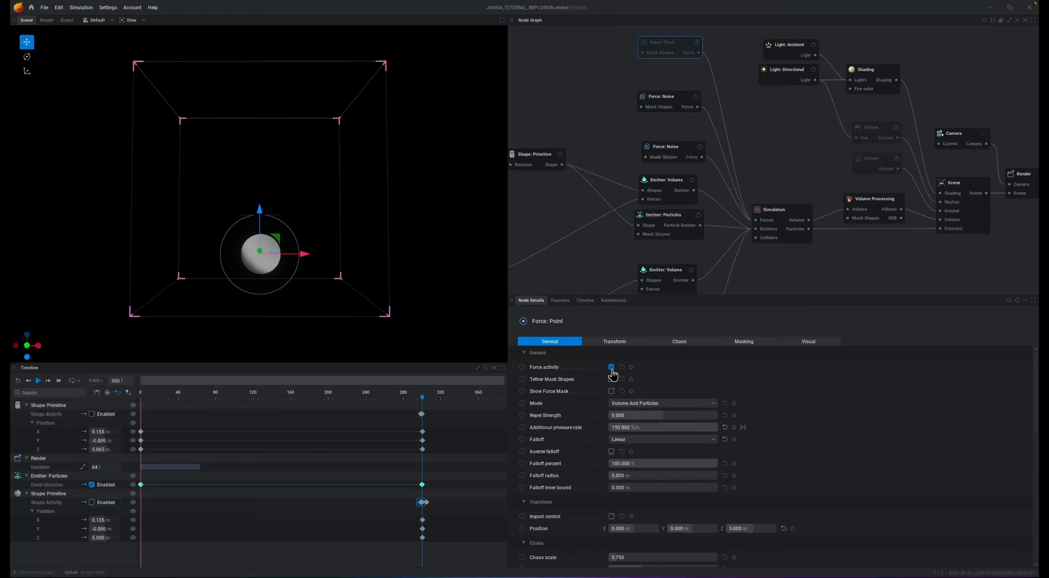
click(521, 368)
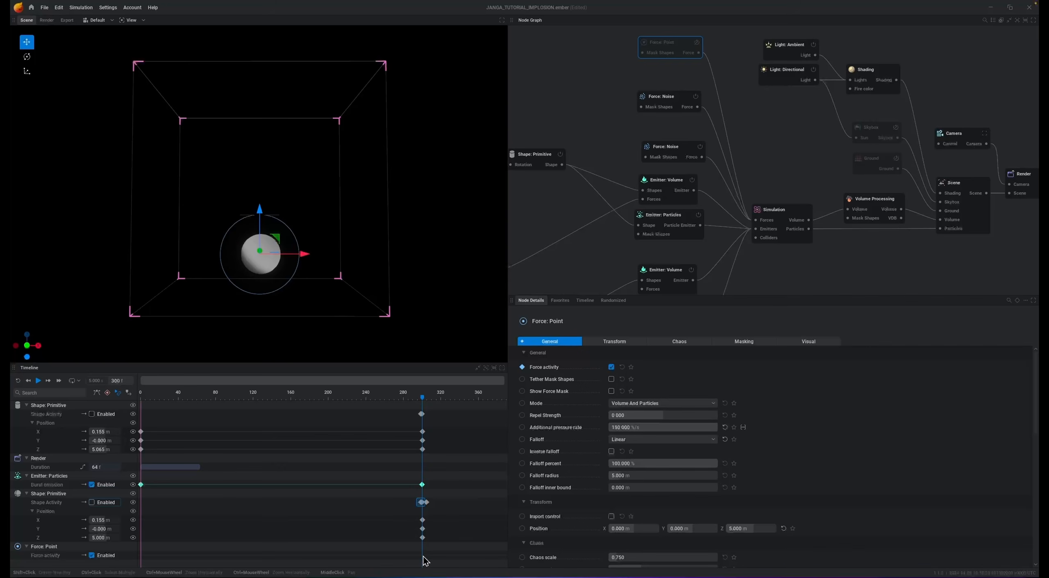
click(611, 367)
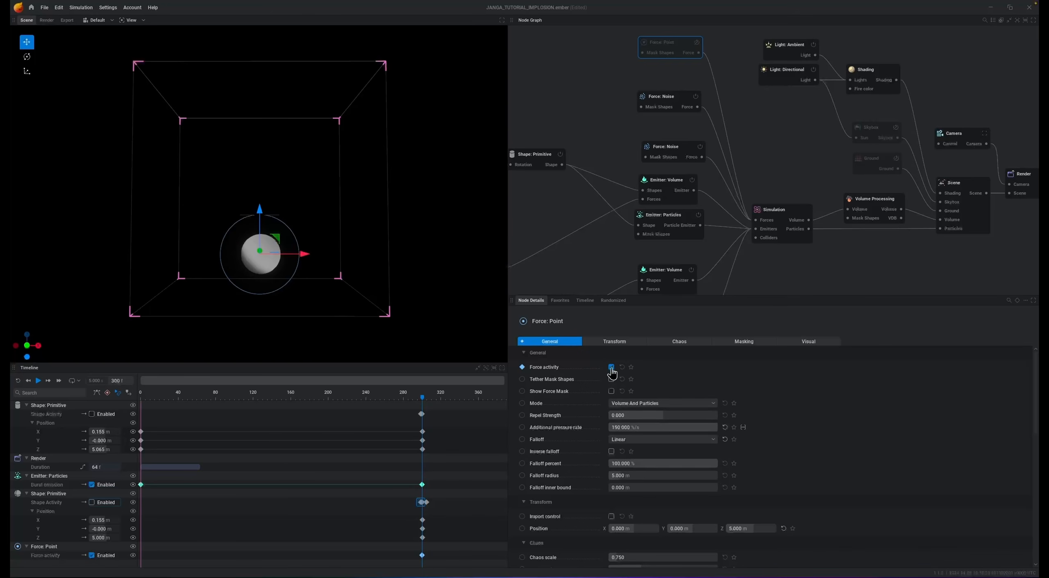
click(129, 383)
text(299)
key(Return)
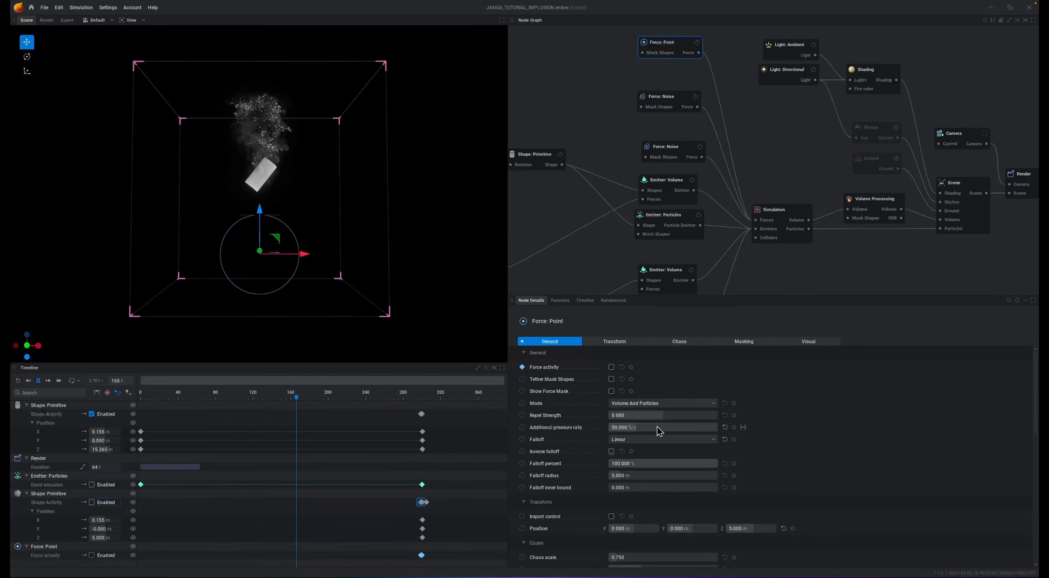
- Set the point force's additional pressure rate to 50 %/s and preview the simulation
click(647, 429)
text(50)
key(Return)
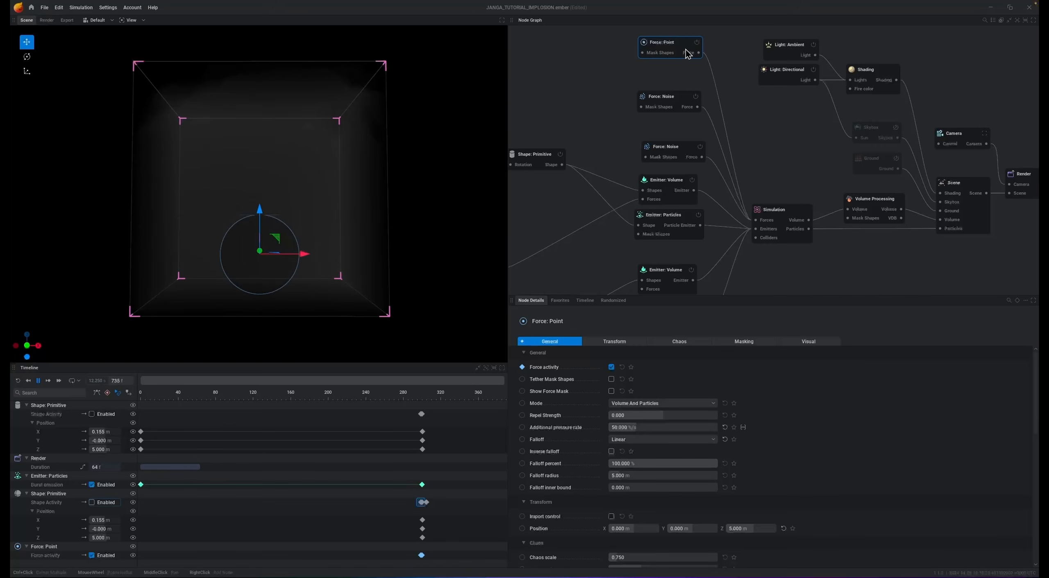
mouse_move(680, 54)
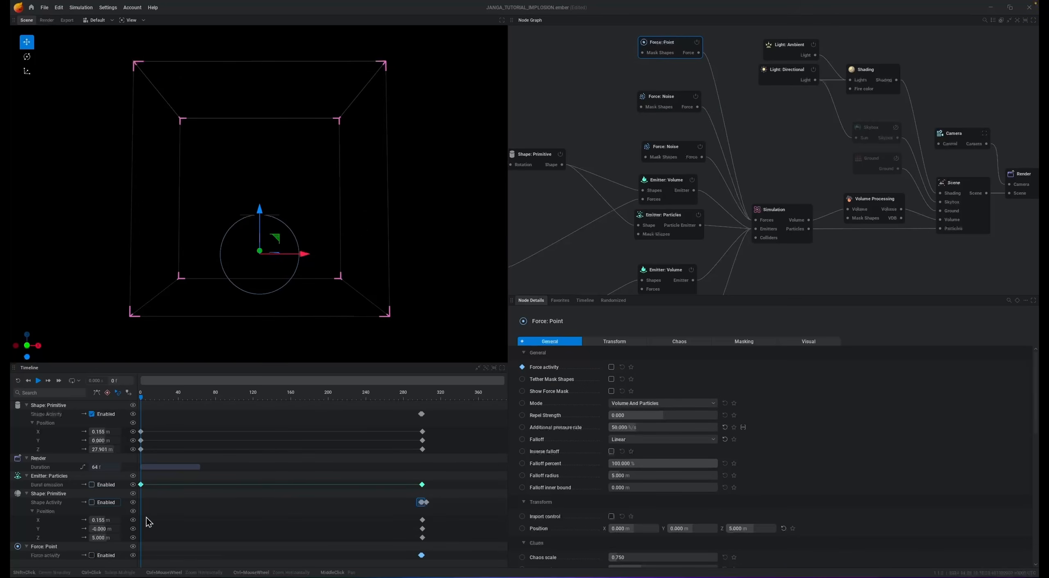
- Enable timeline keyframing for the point force's additional pressure rate and key it at 50 %/s on frame 300
click(422, 395)
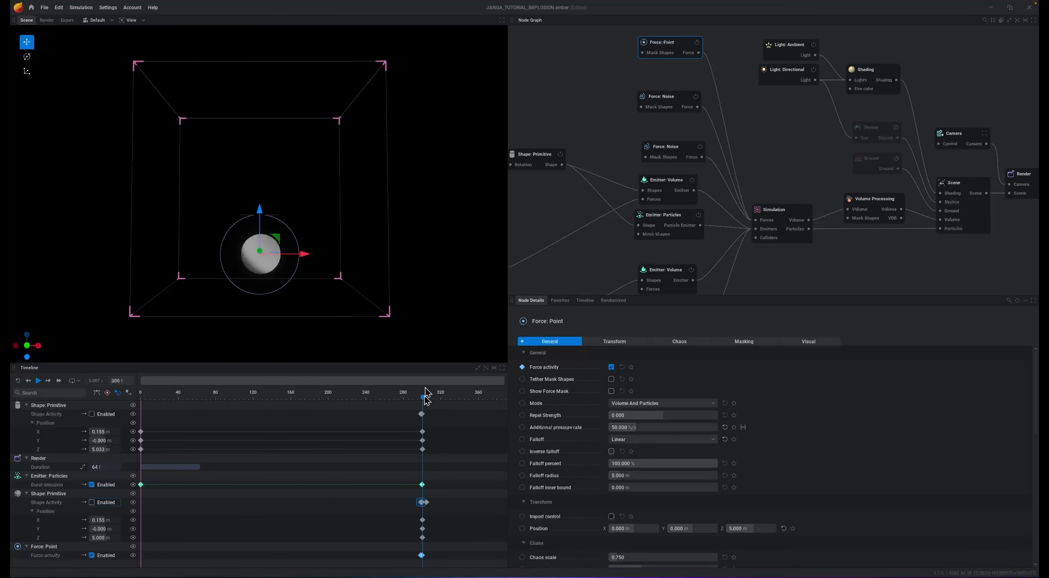
click(450, 398)
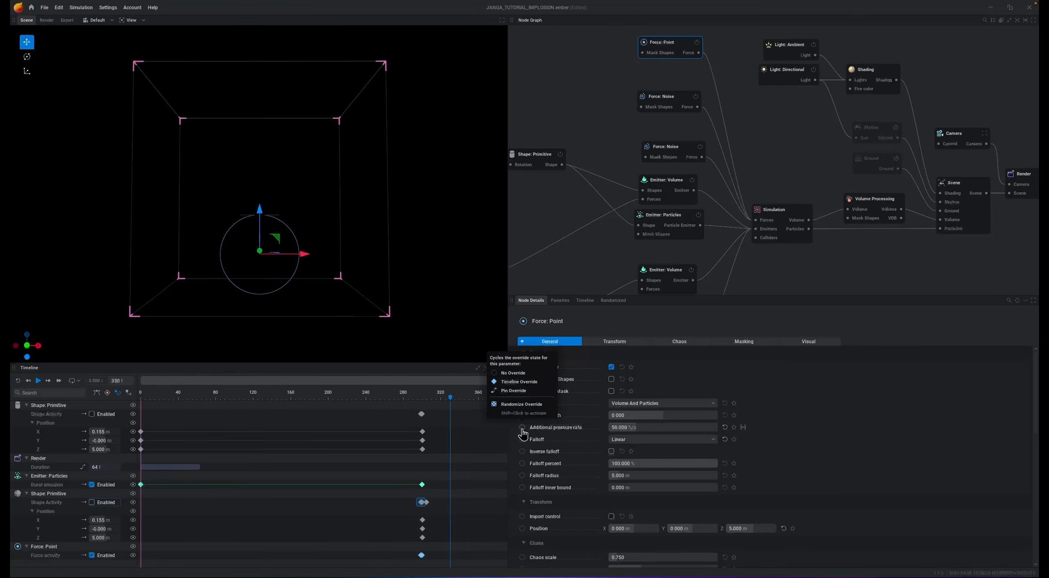
click(401, 397)
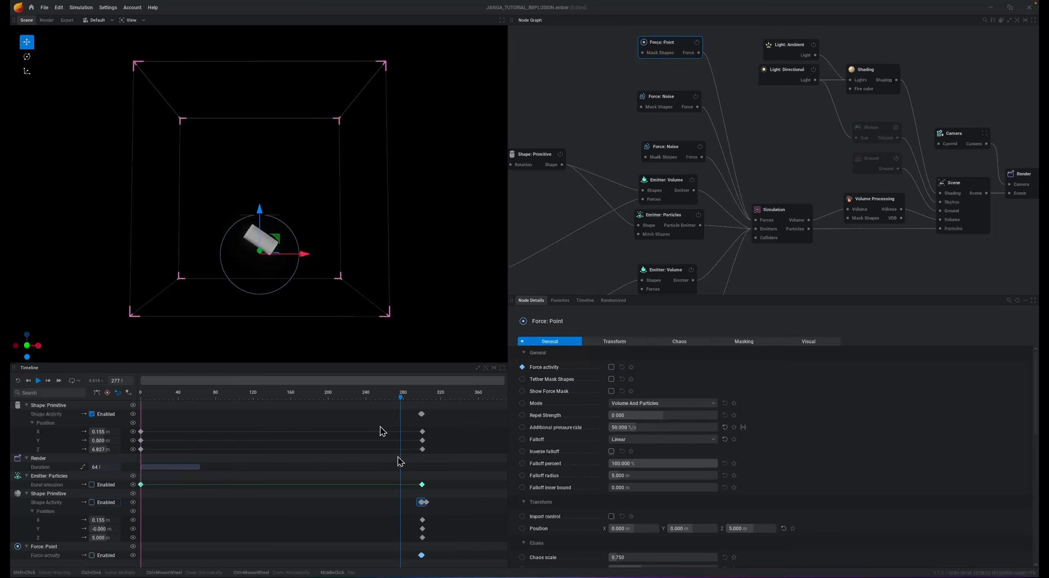
click(422, 556)
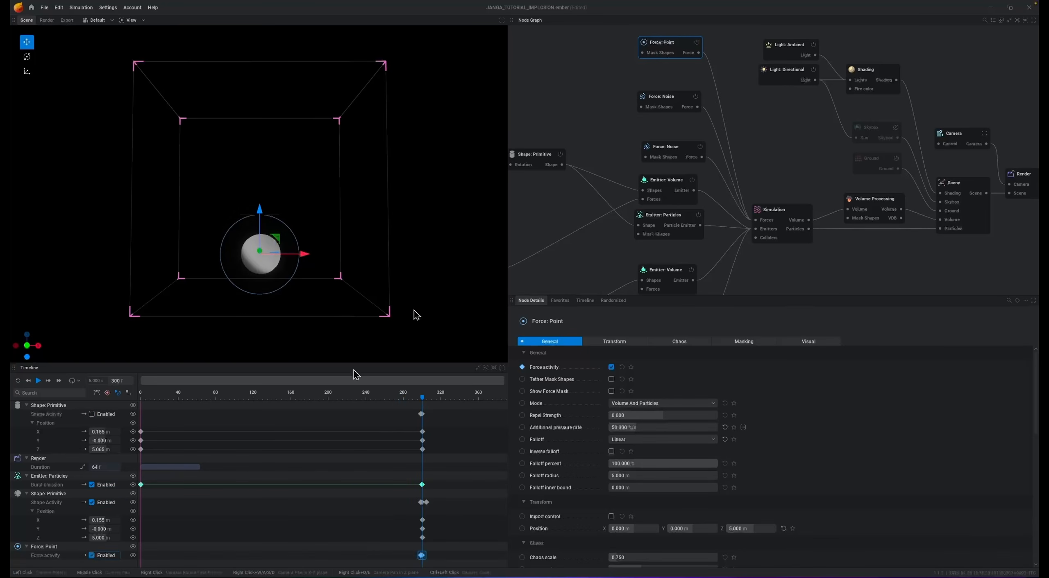
click(523, 429)
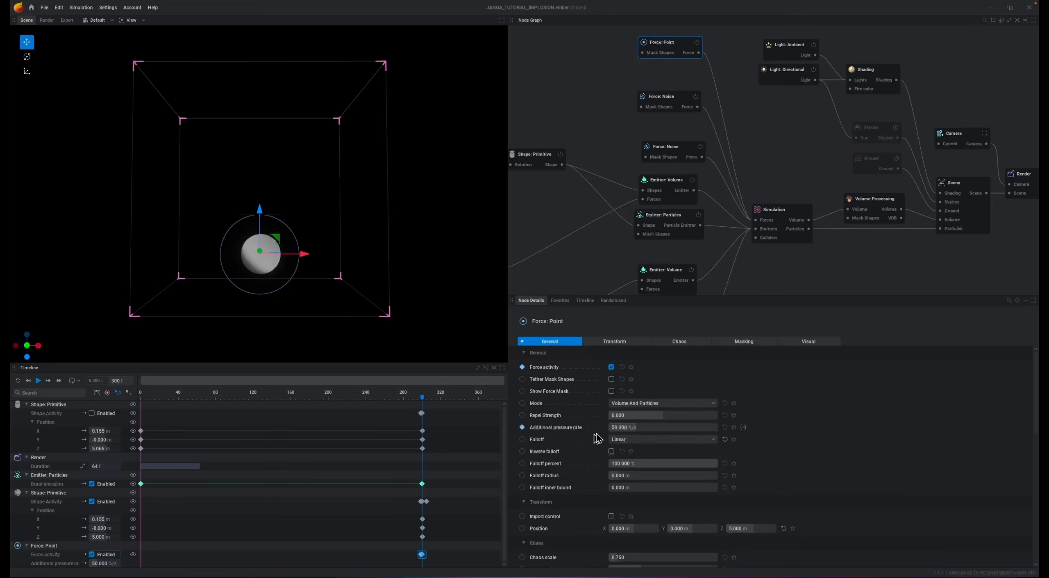
drag(657, 428, 611, 429)
click(656, 428)
text(50)
key(Return)
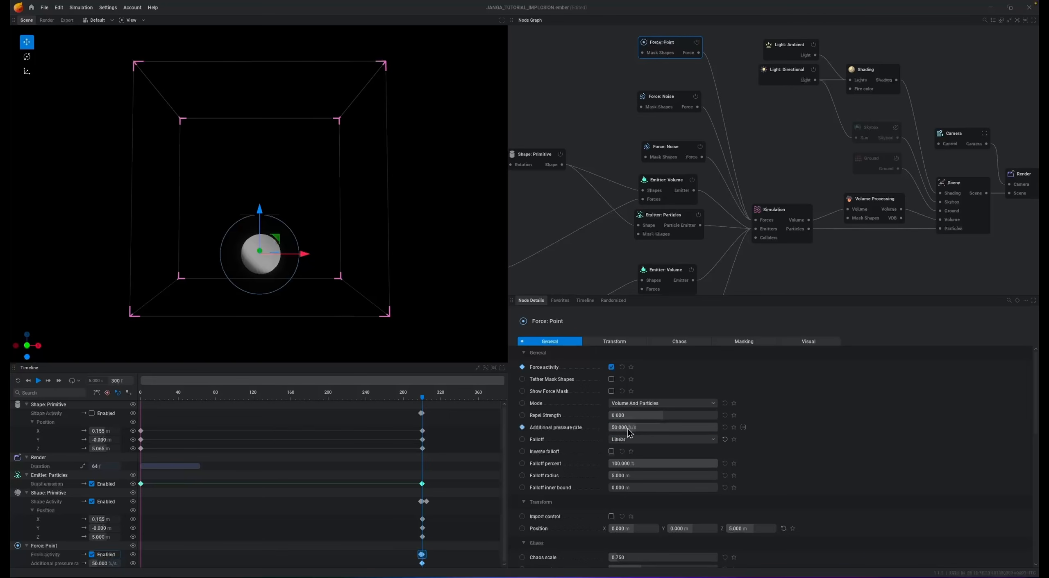
- Keyframe the point force's additional pressure rate at -150 %/s on frame 330 and run a preview
click(117, 381)
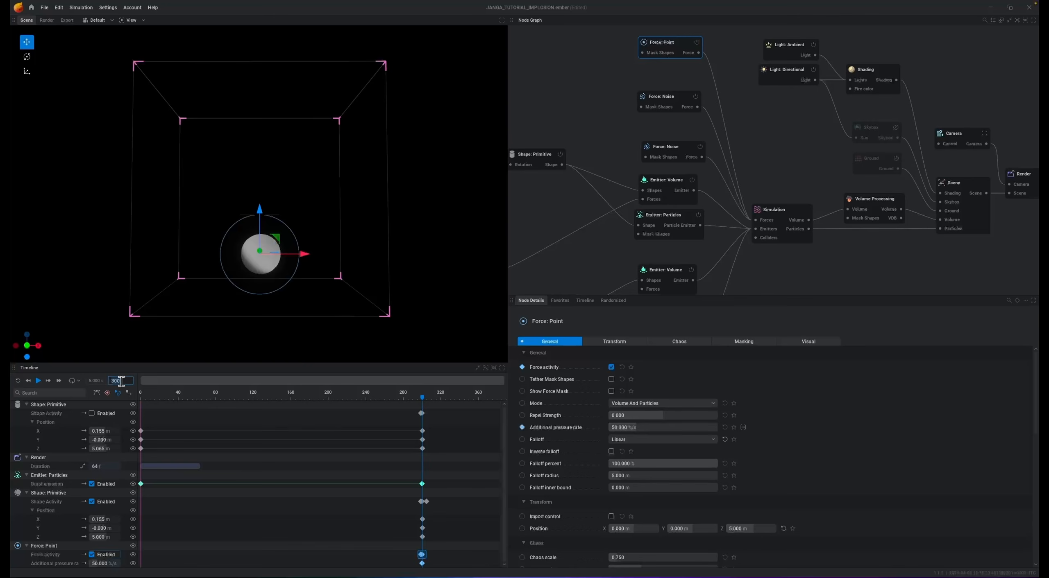
text(330)
key(Return)
click(656, 427)
text(-150)
key(Return)
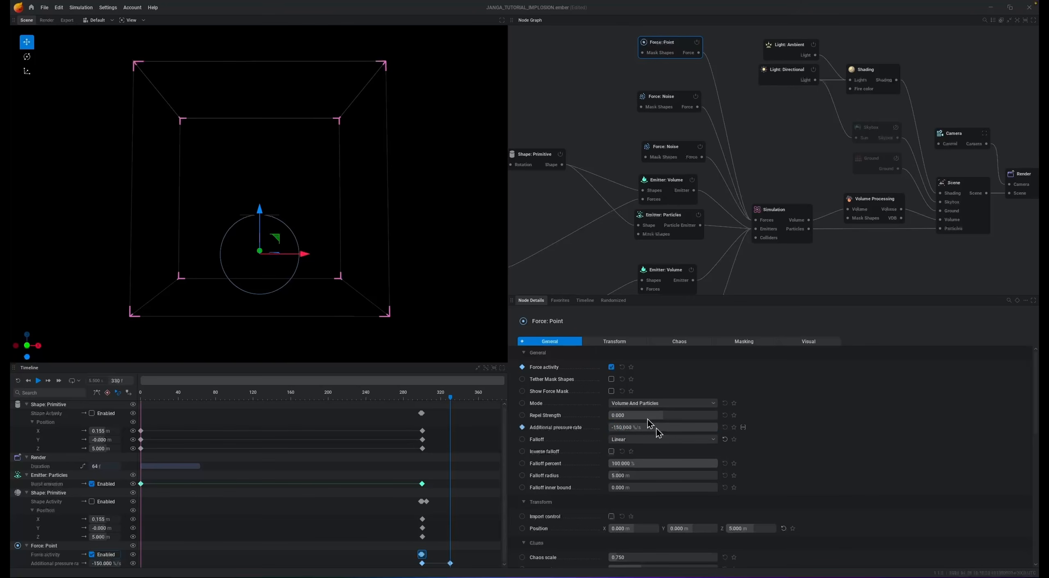
key(space)
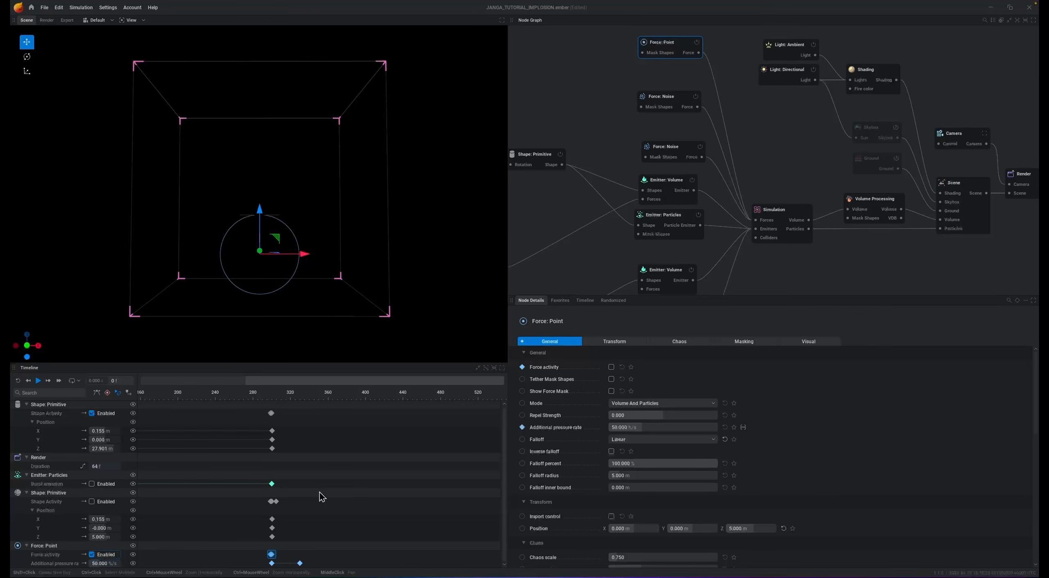
- Keyframe the point force's additional pressure rate at 100 %/s on frame 360
click(328, 400)
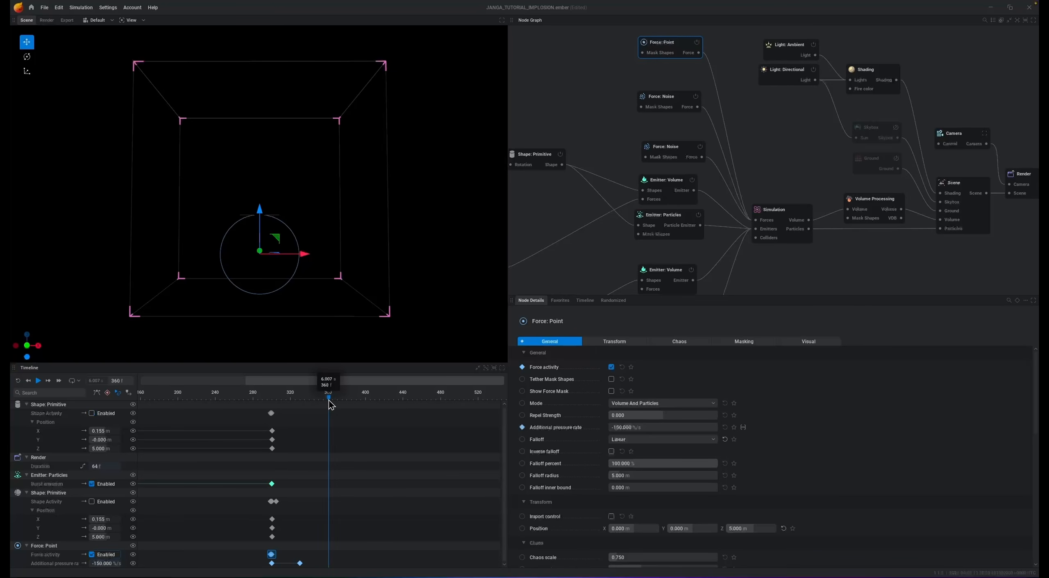
click(642, 428)
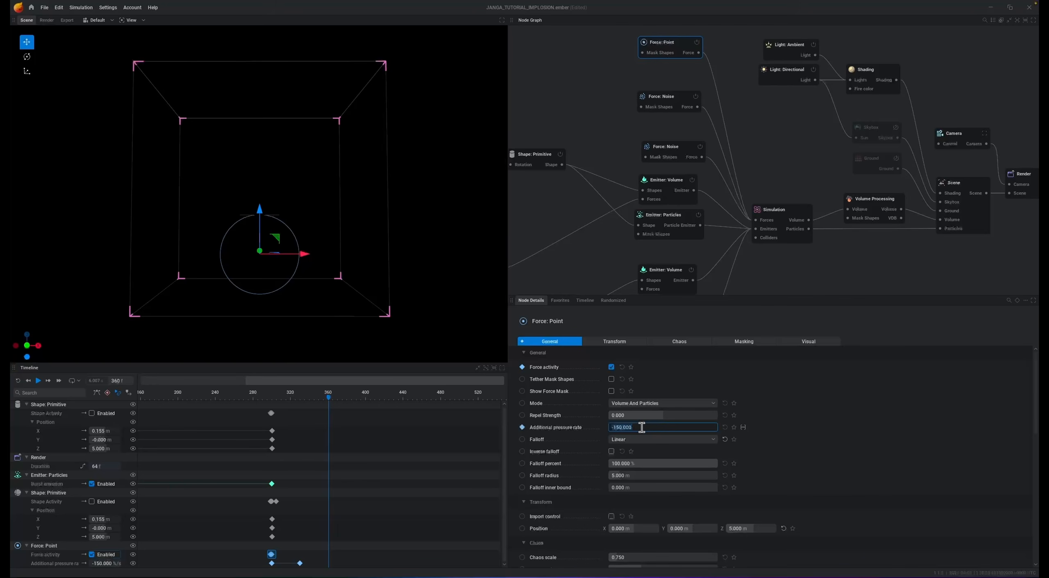
text(1000)
key(Return)
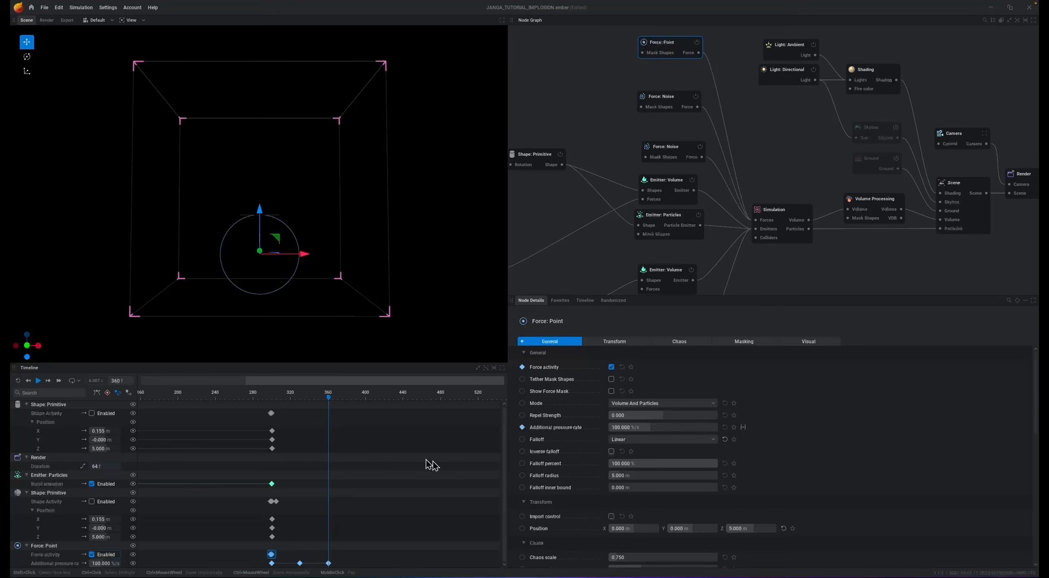
- Keyframe the point force's additional pressure rate at 0 %/s on frame 400 and reset the simulation
click(365, 399)
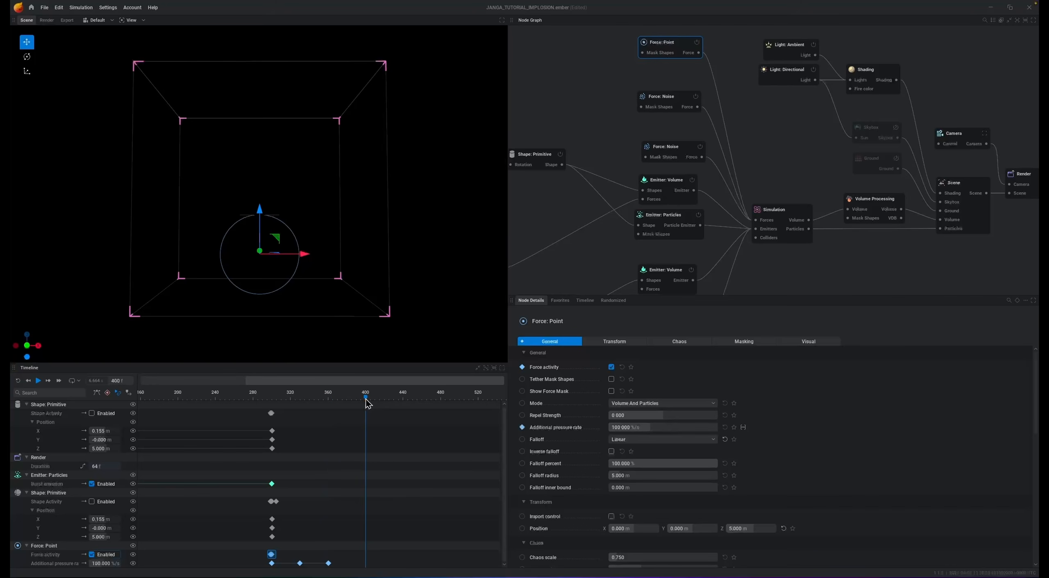
click(632, 426)
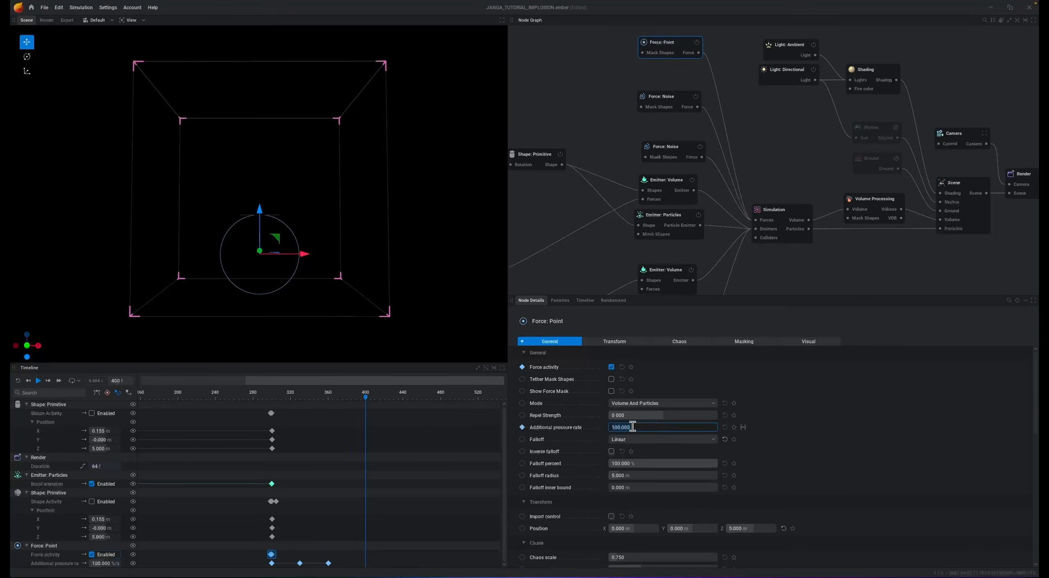
text(0)
key(Return)
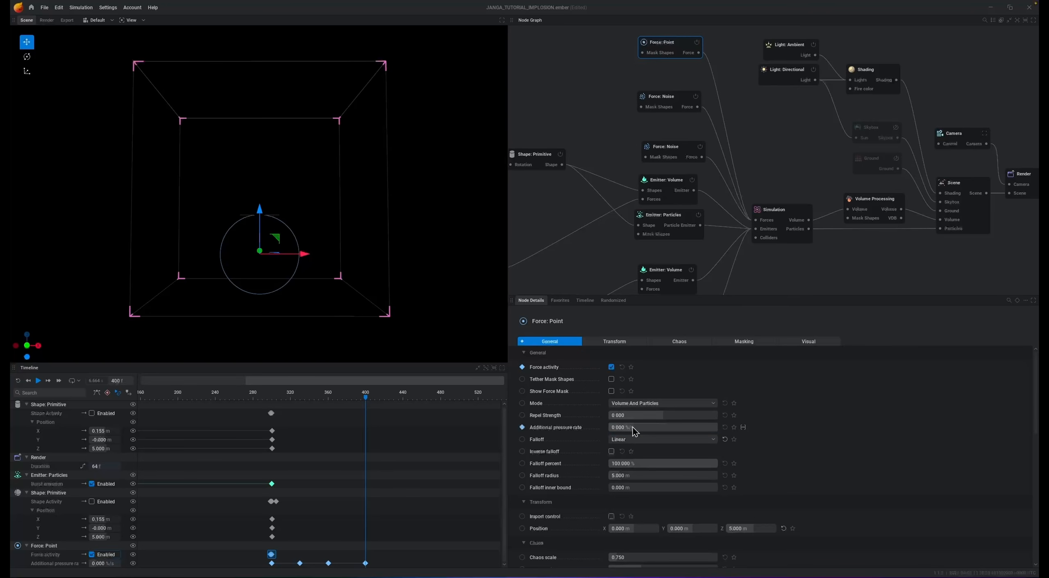
key(r)
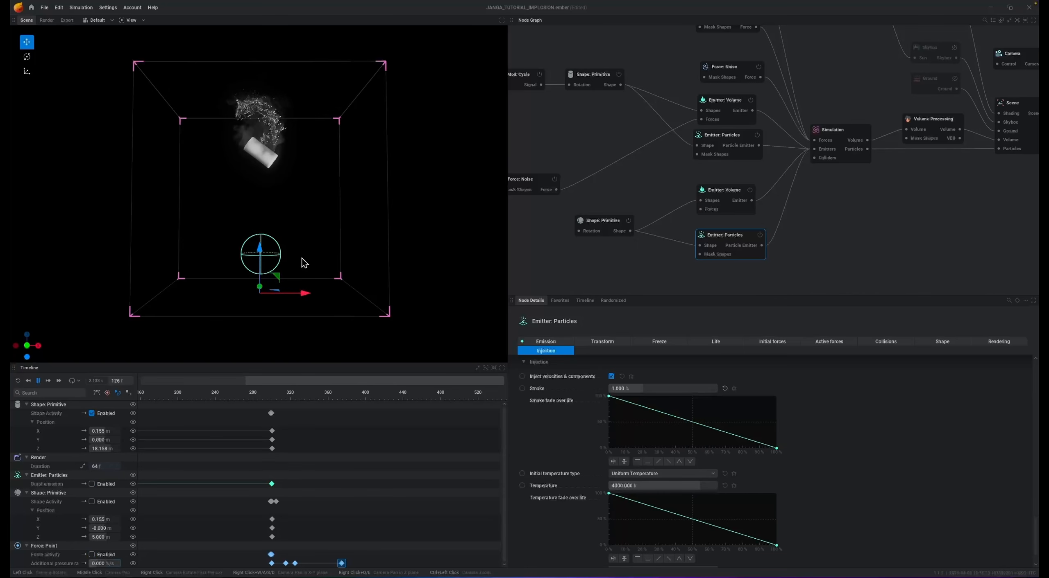
- Pause the simulation during the burst and add a Light: Point node connected to the Shading node's lights
key(space)
middle_drag(1002, 188, 915, 239)
middle_drag(914, 49, 975, 125)
mouse_move(880, 135)
mouse_down()
mouse_move(821, 75)
mouse_move(845, 68)
mouse_up()
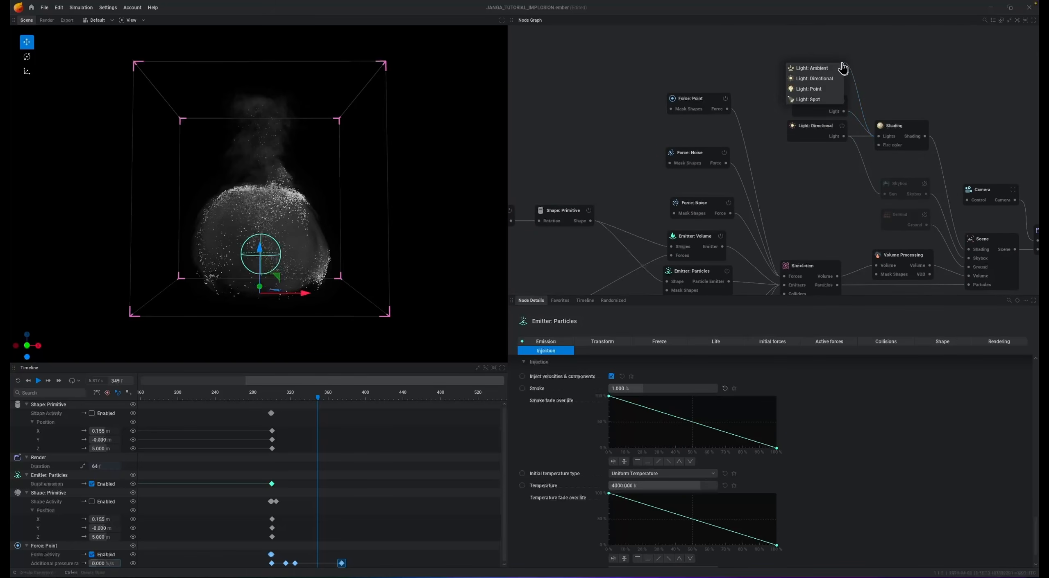
click(823, 88)
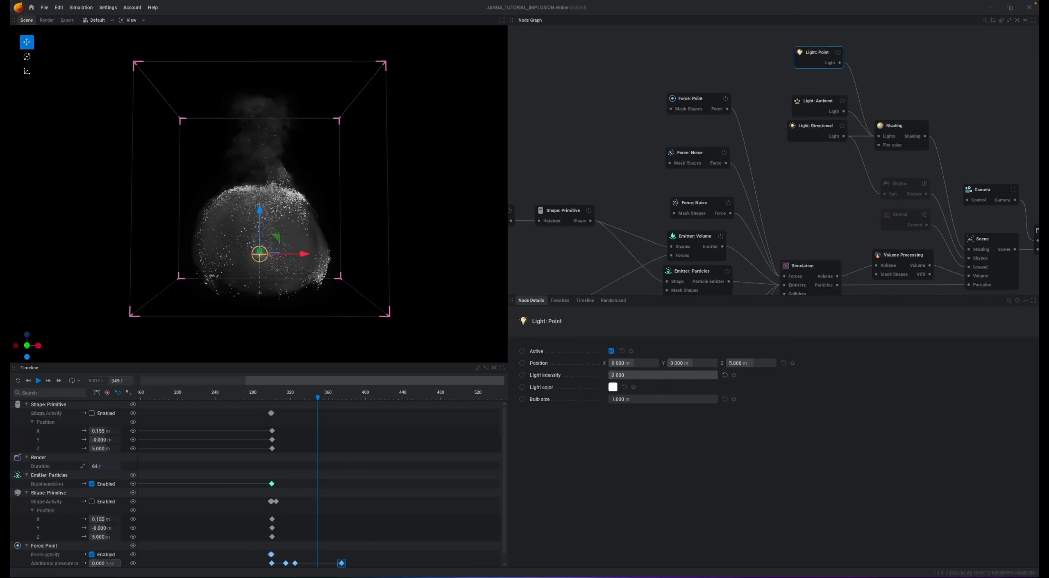
- Set the point light's intensity to 50 and its color to orange, previewing up to the sphere burst
drag(639, 375, 717, 376)
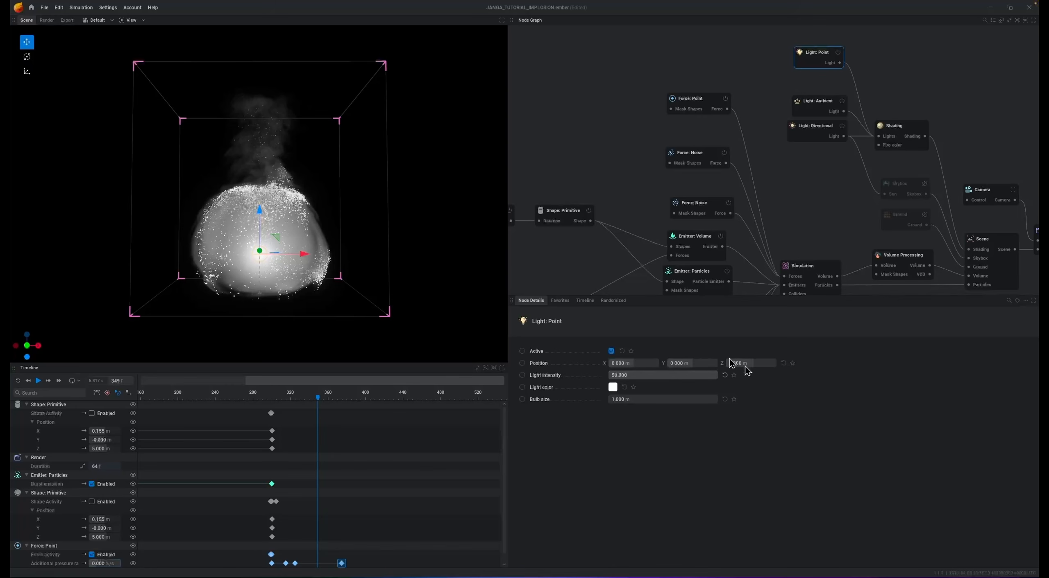
click(613, 388)
drag(676, 428, 693, 427)
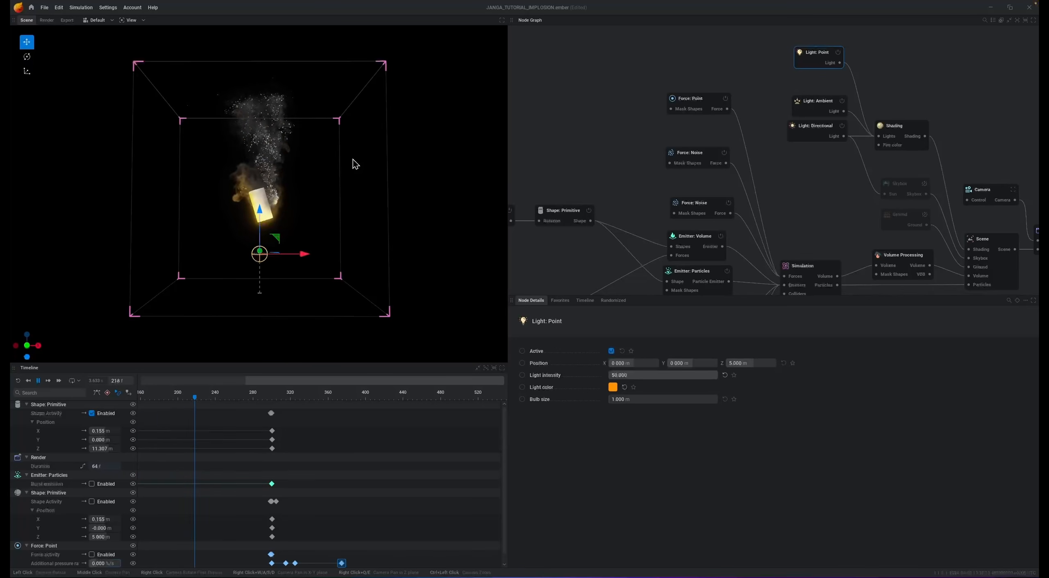
key(space)
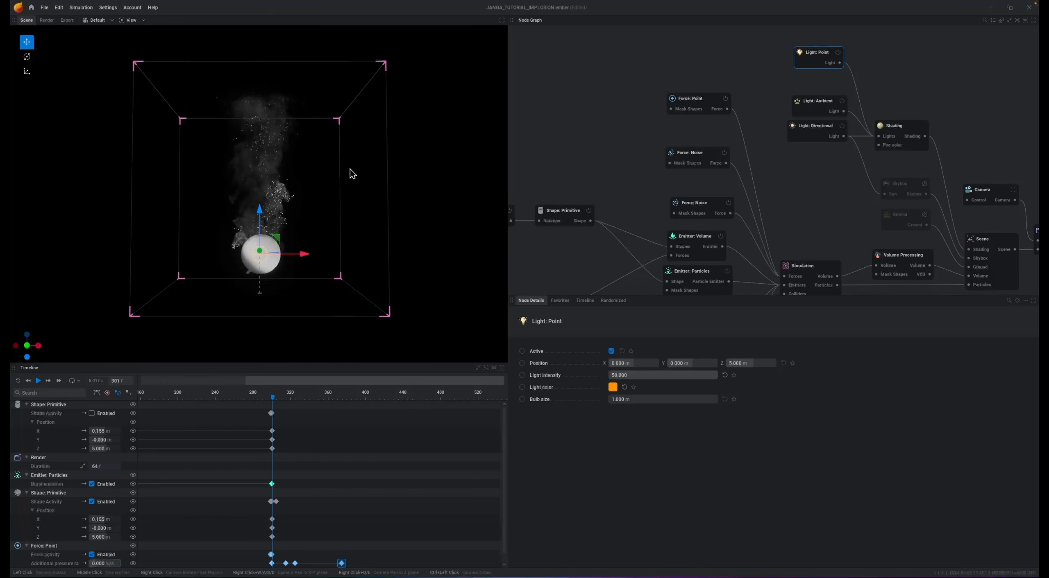
- Keyframe the point light active at frame 300 and inactive at frame 299
click(114, 380)
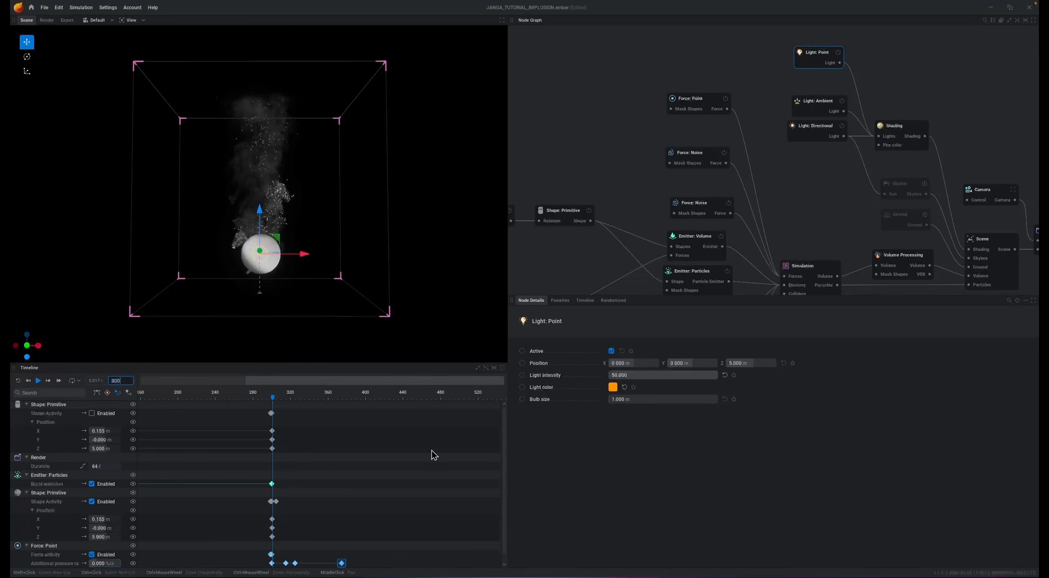
text(300)
key(Return)
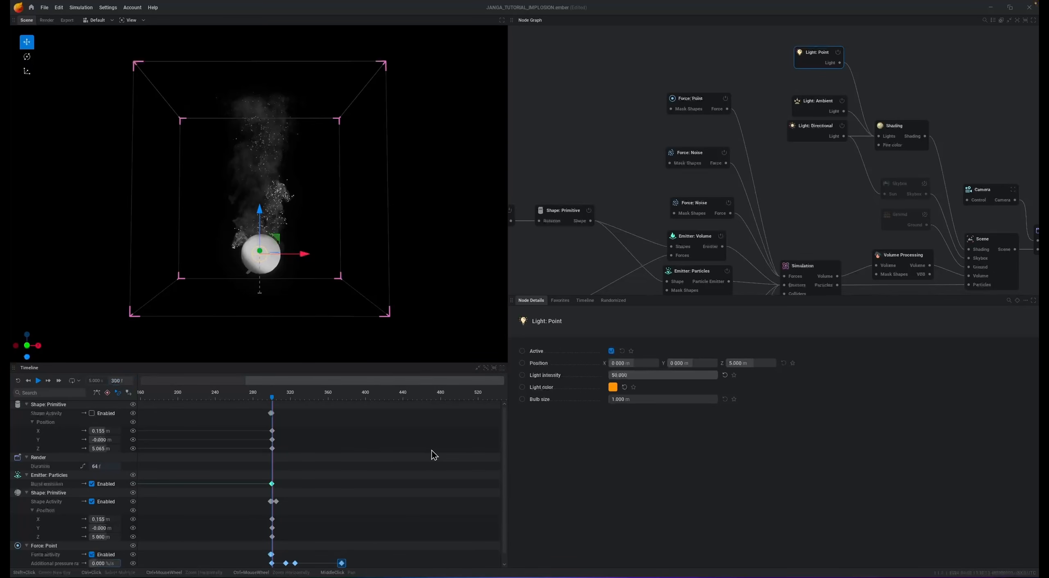
click(523, 353)
click(118, 381)
text(299)
key(Return)
click(612, 352)
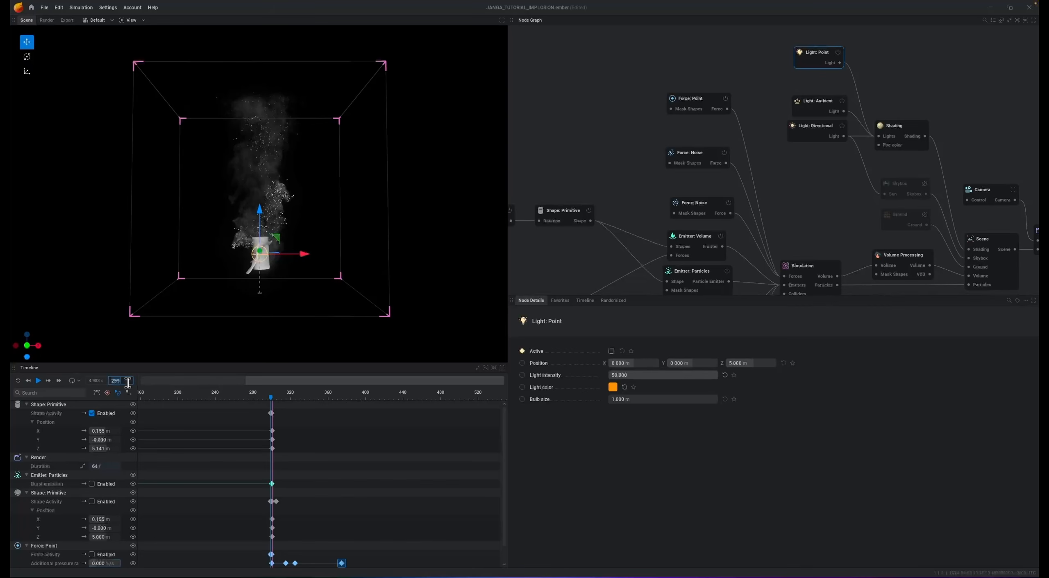
- Enable timeline keyframing for the point light's intensity and key it at 500 on frame 300
key(Return)
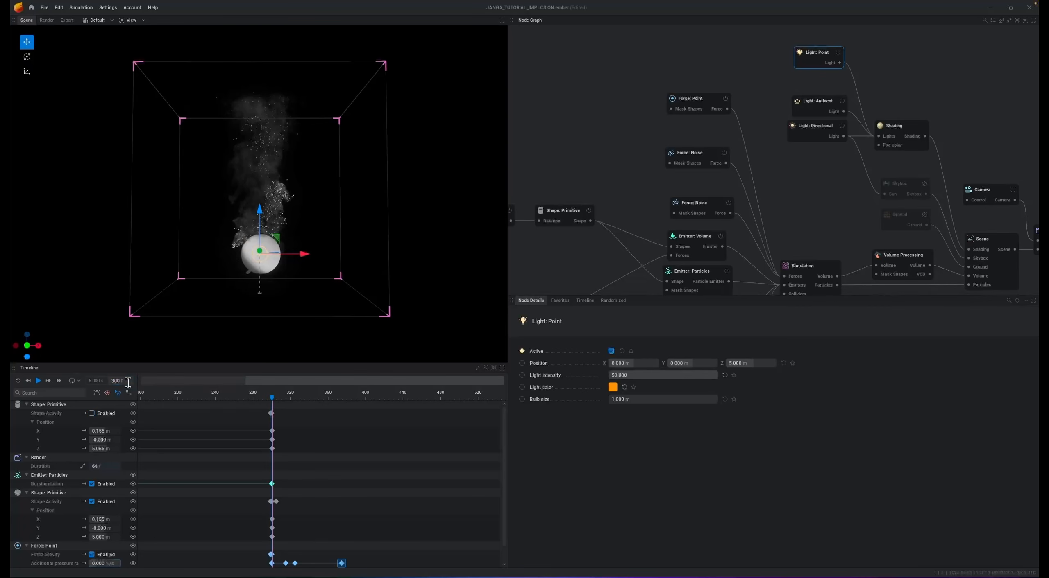
click(522, 375)
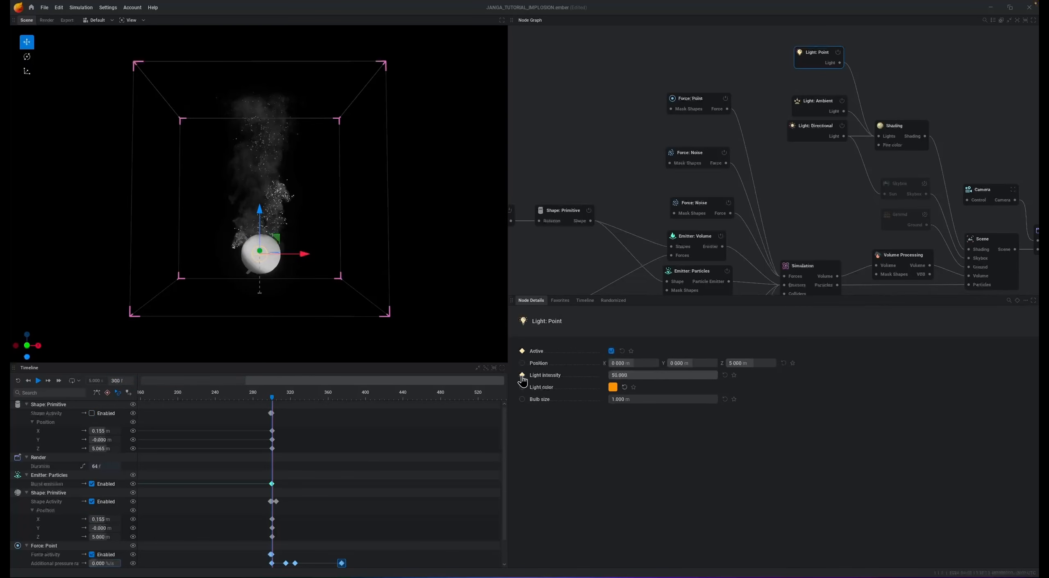
click(633, 376)
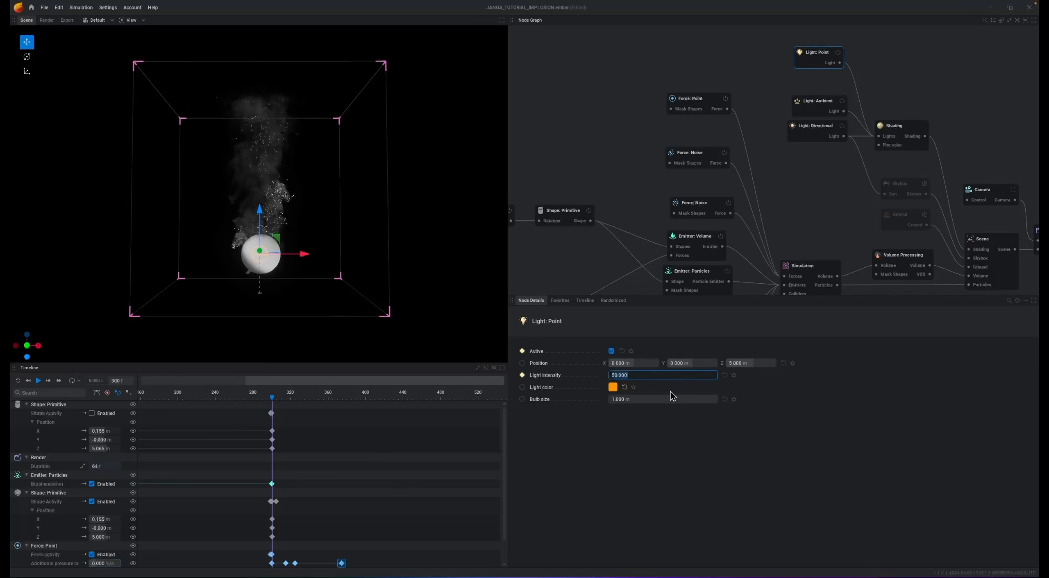
text(500 000)
key(Return)
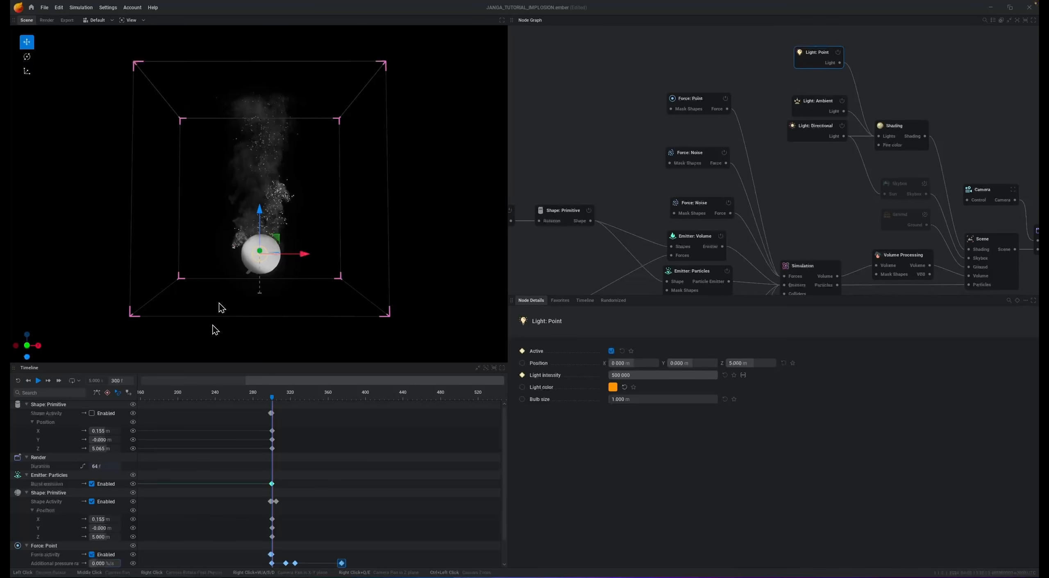
- Keyframe a lower point light intensity at frame 320 and reset the simulation to the start
click(118, 381)
text(320)
key(Return)
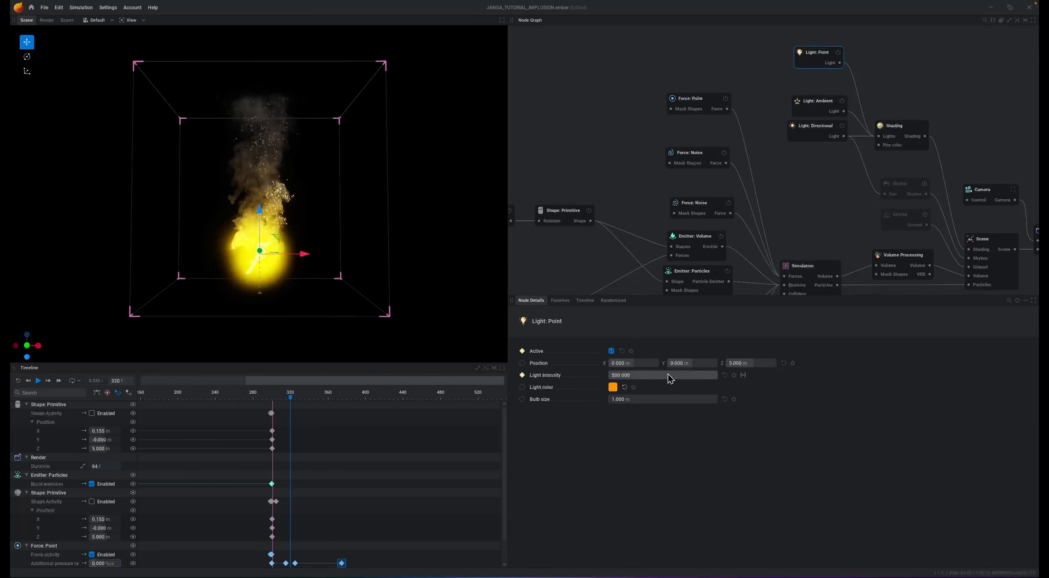
drag(667, 375, 588, 375)
key(r)
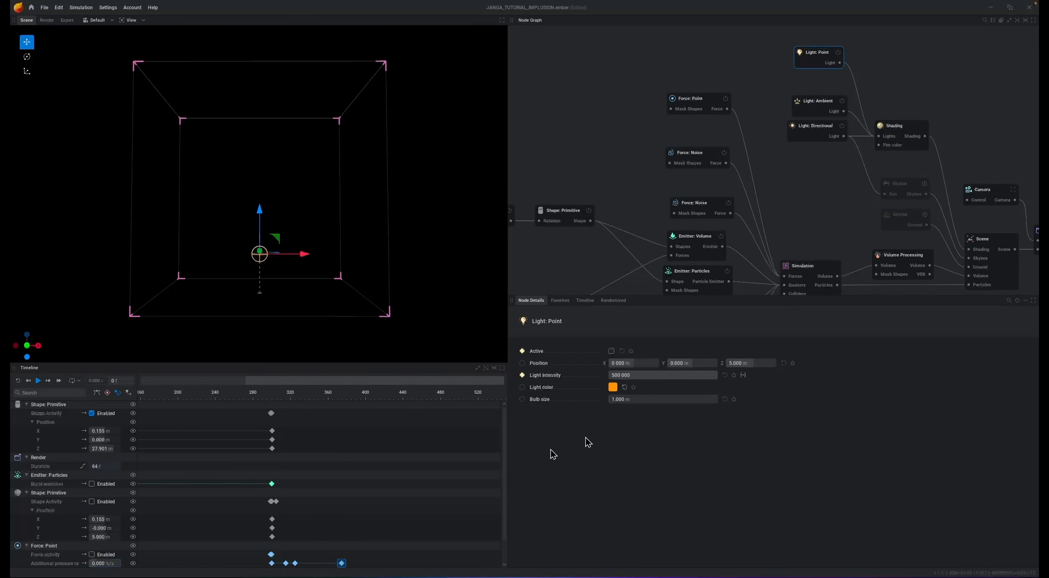
- Shift the point light's active and intensity keyframes slightly later and move its last intensity keyframe to frame 312
scroll(397, 454, down, 1)
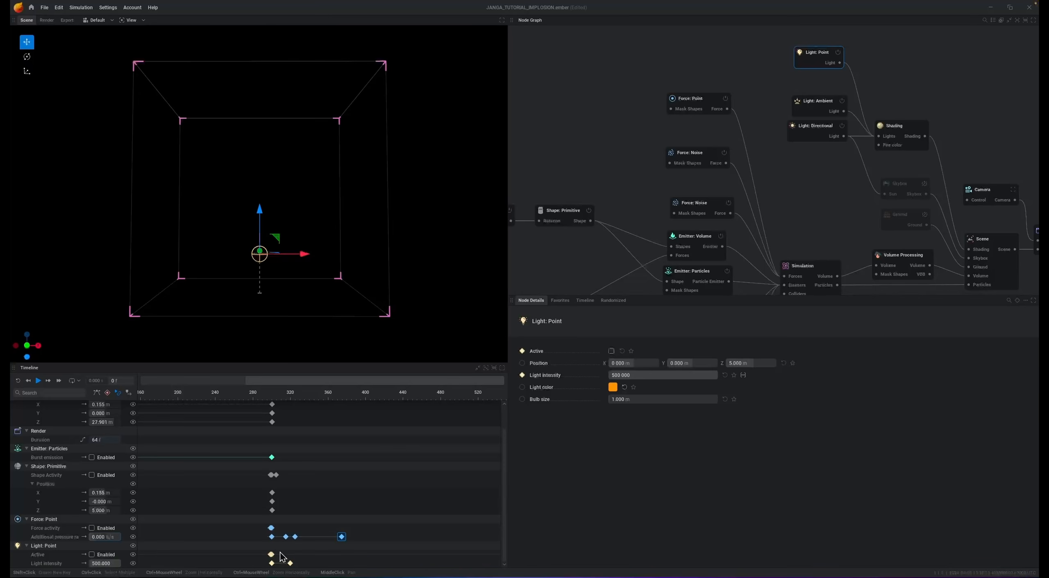
ctrl+scroll(274, 560, up, 5)
ctrl+scroll(270, 562, up, 3)
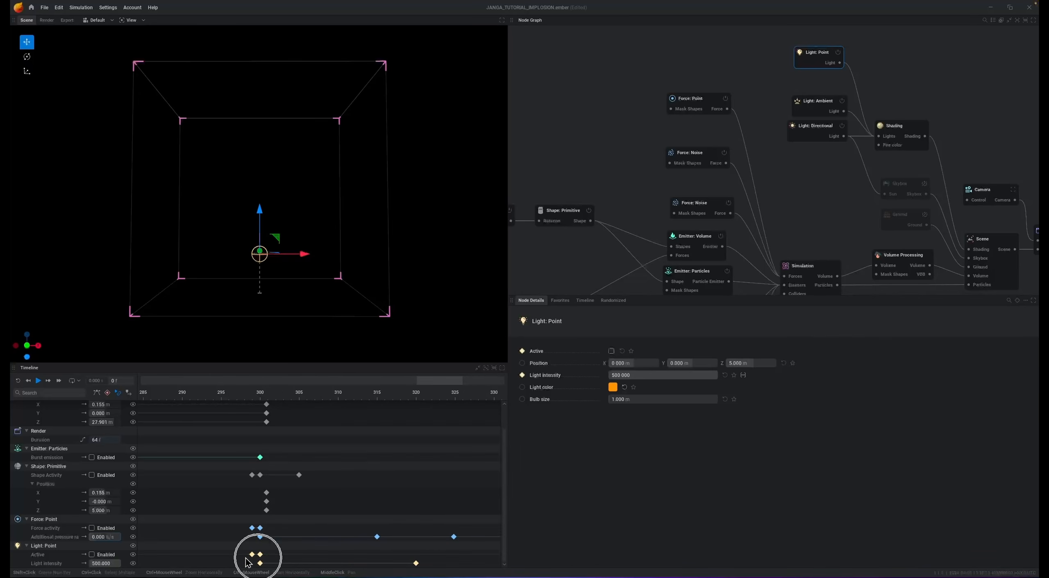
drag(251, 561, 422, 570)
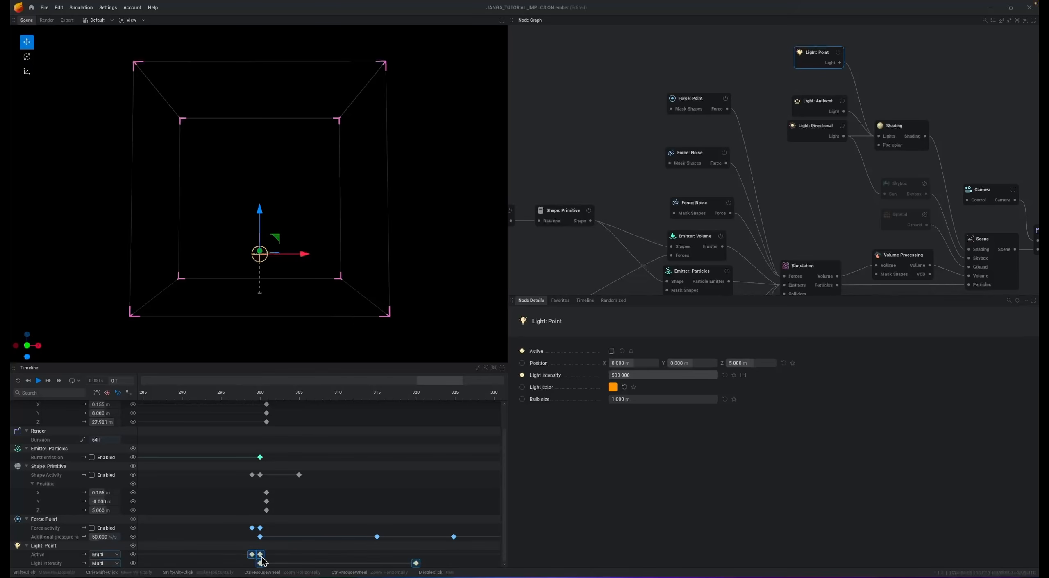
drag(266, 561, 269, 561)
drag(269, 561, 272, 561)
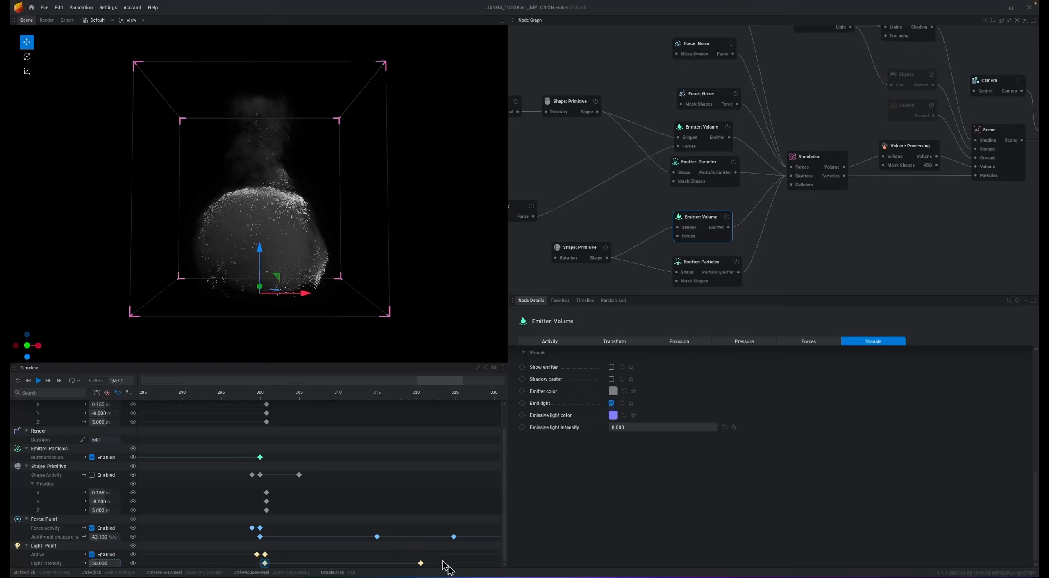
drag(421, 563, 353, 566)
key(space)
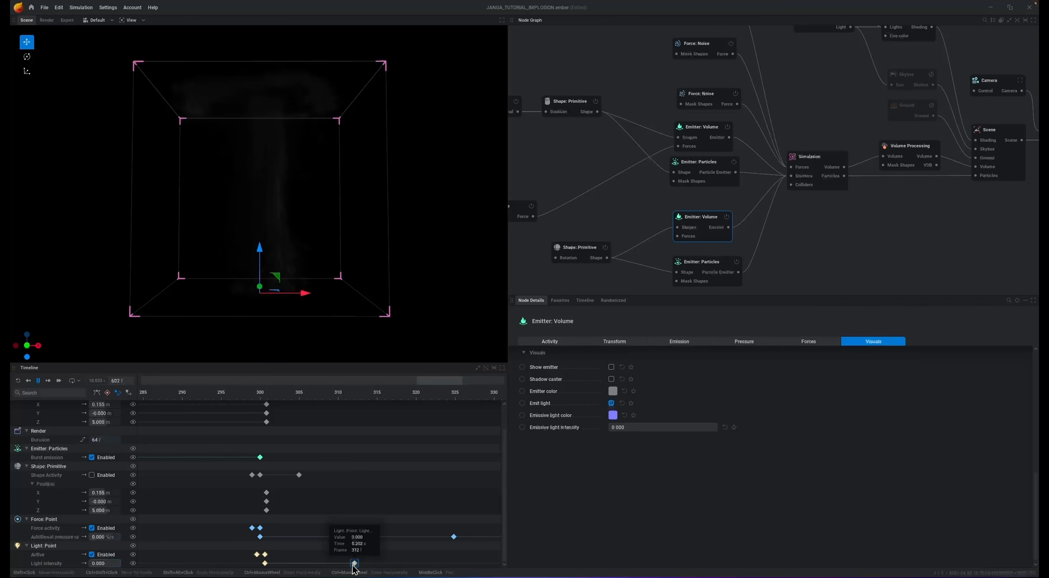
click(354, 564)
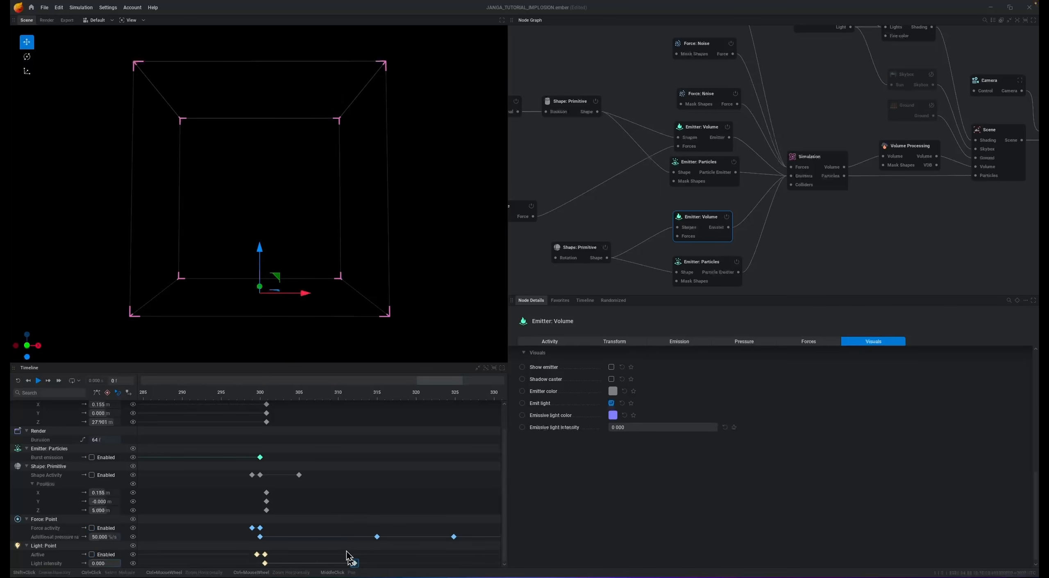
- Move the ambient light node closer to the point light node and disable the directional light
middle_drag(853, 71, 773, 202)
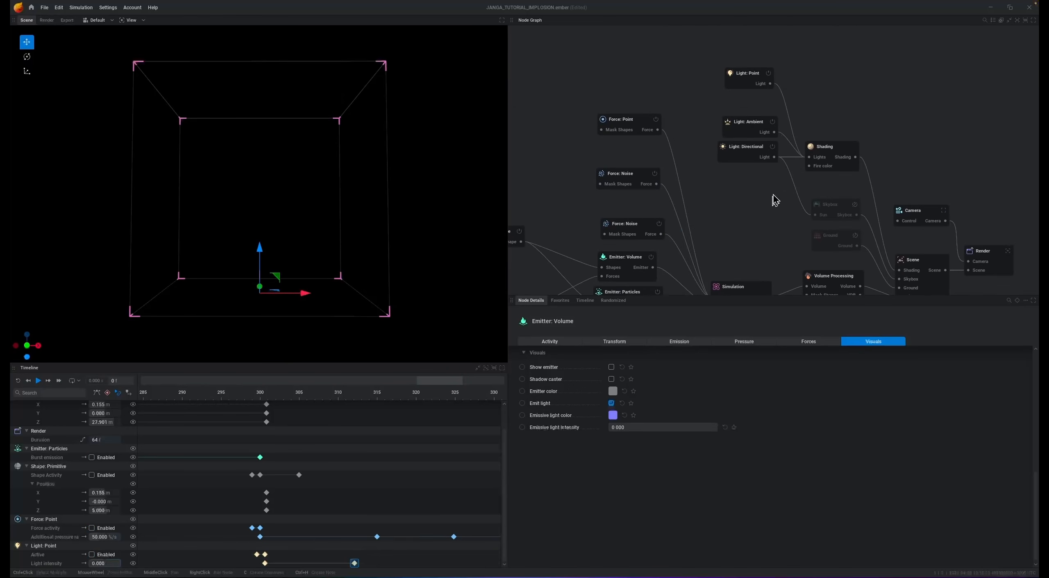
drag(749, 123, 749, 104)
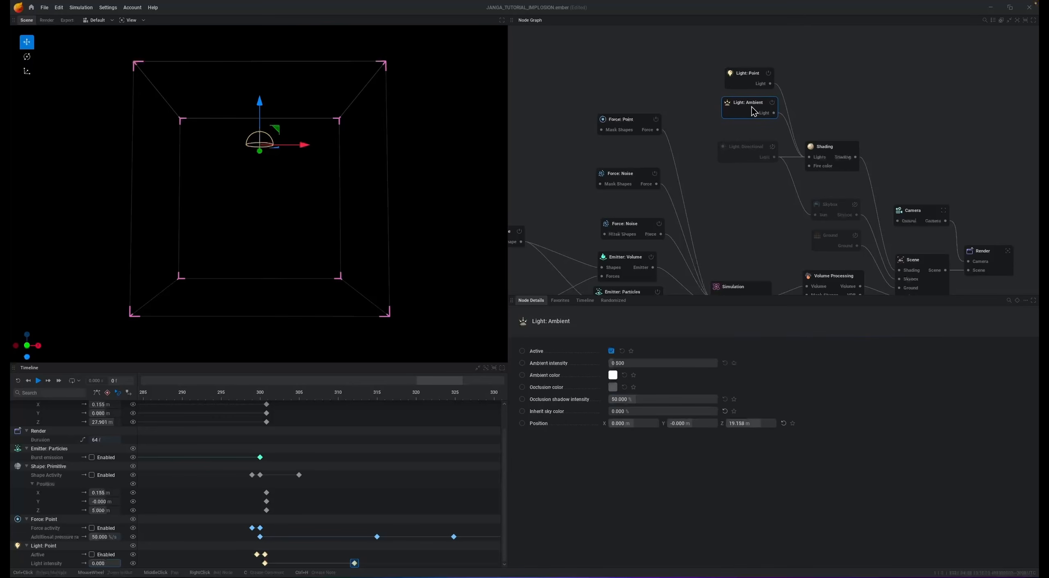
click(613, 377)
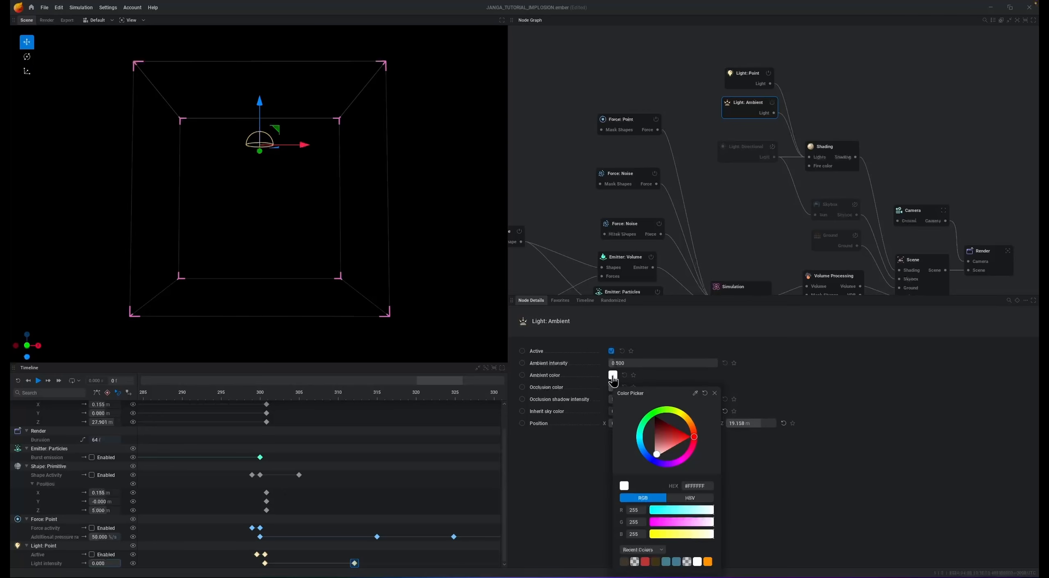
click(660, 79)
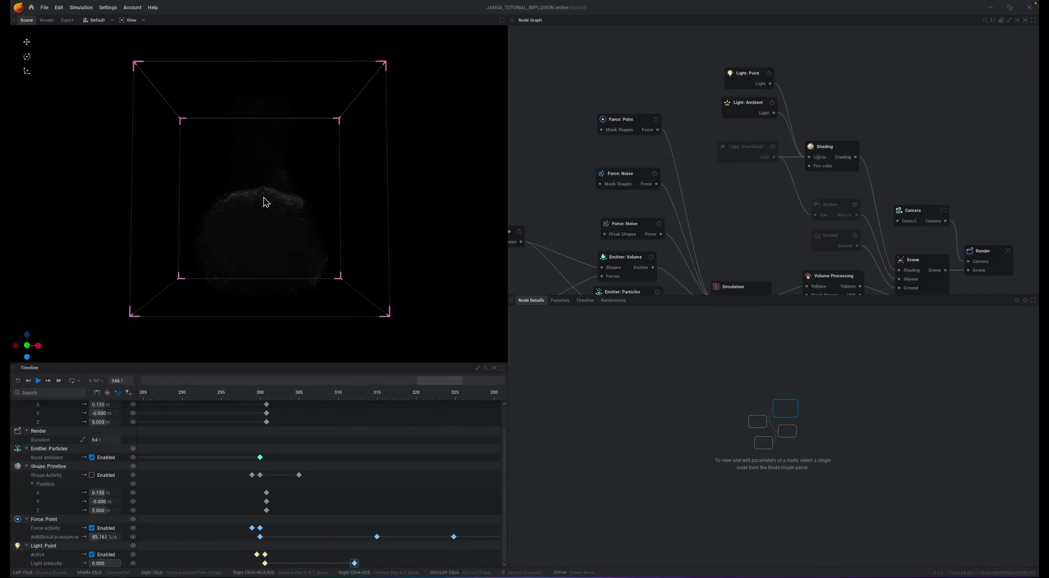
- Set the ambient light's intensity to 1 and its ambient color to a light blue
click(746, 116)
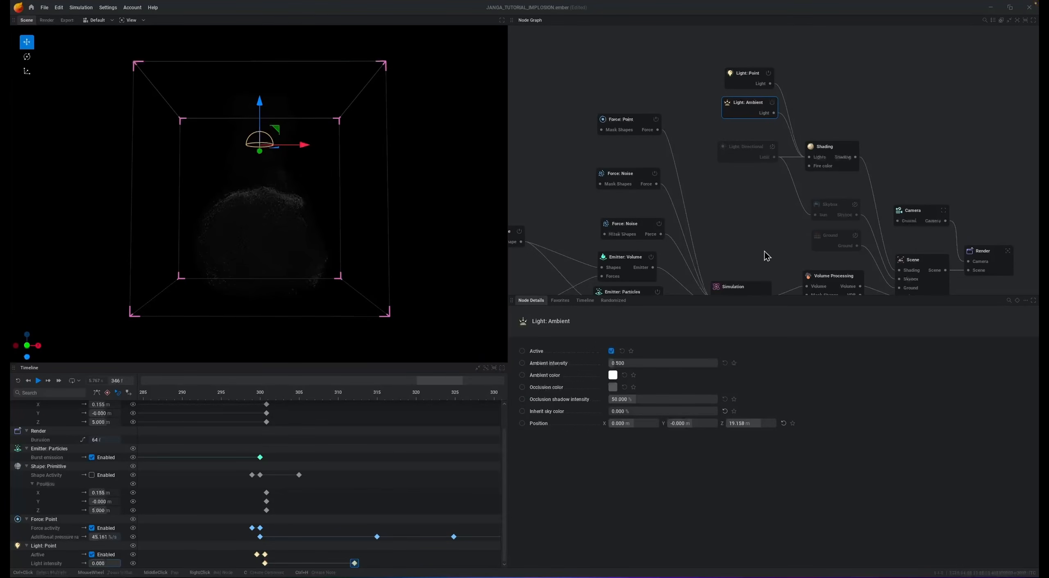
click(658, 365)
text(1)
click(612, 375)
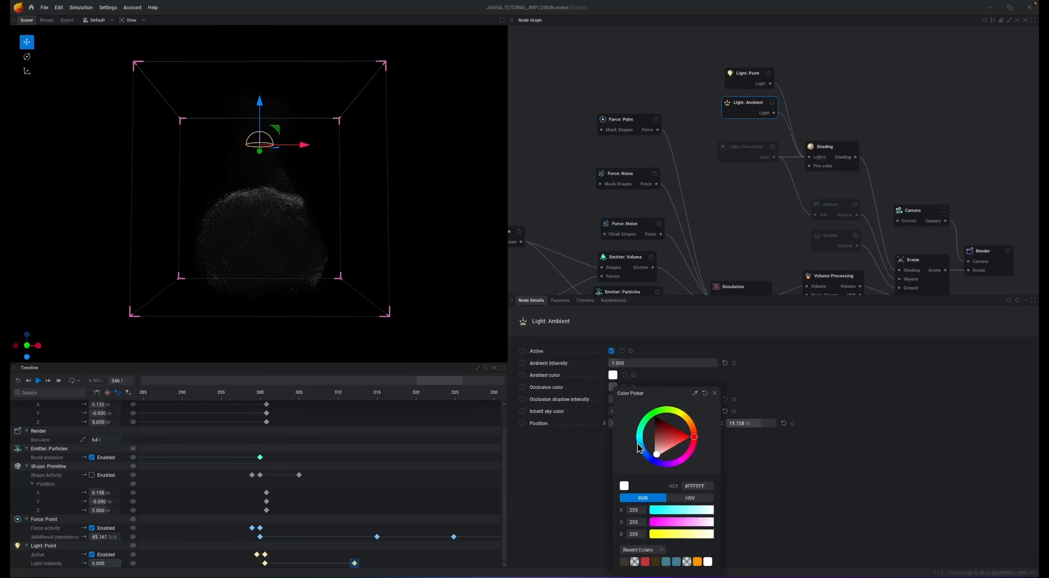
drag(640, 445, 642, 450)
drag(669, 419, 656, 428)
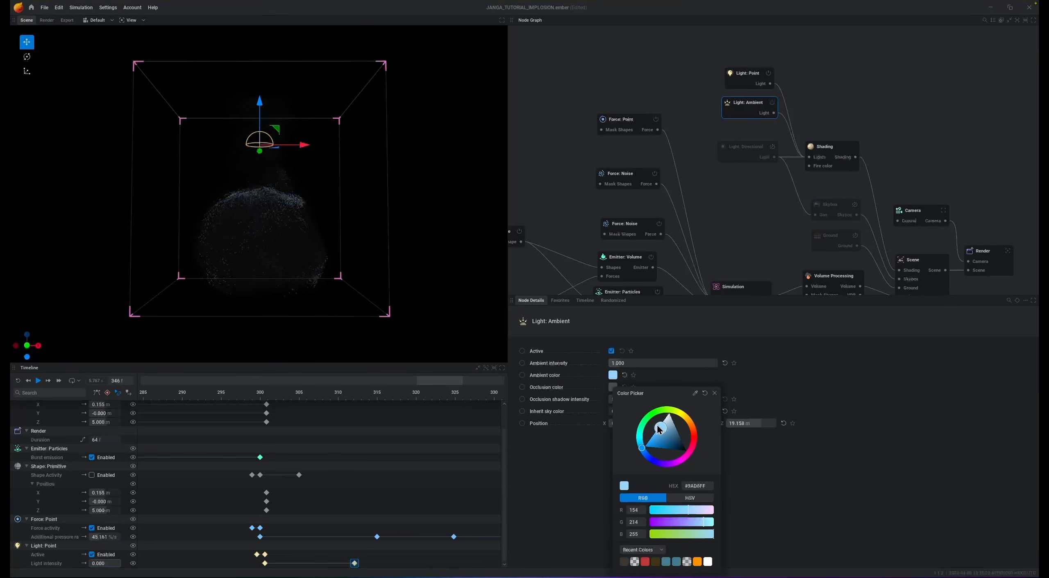
click(907, 388)
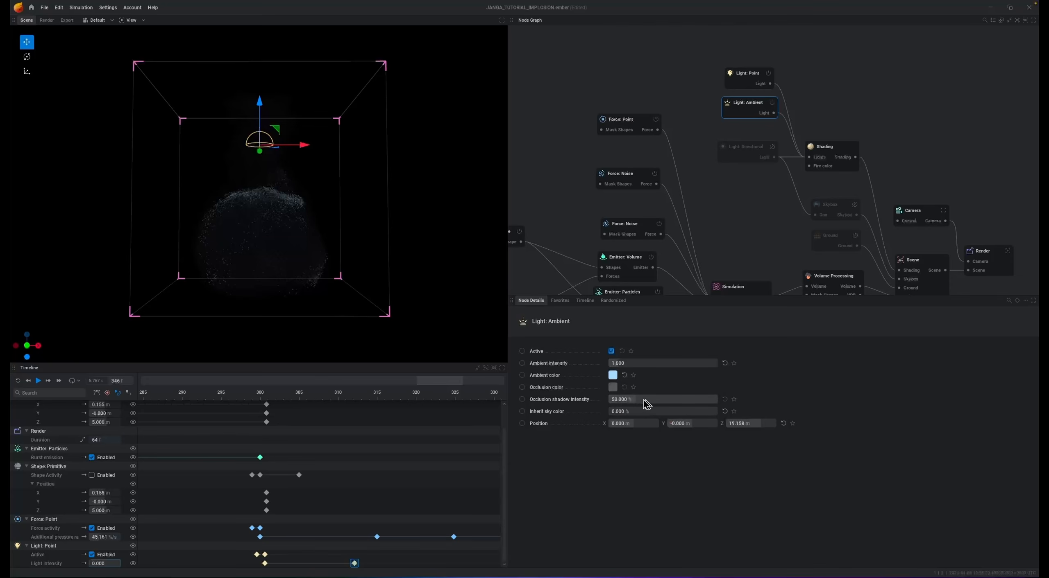
- Move the orange point light node below the directional light node and add a second point light connected to the Shading node's lights
click(756, 78)
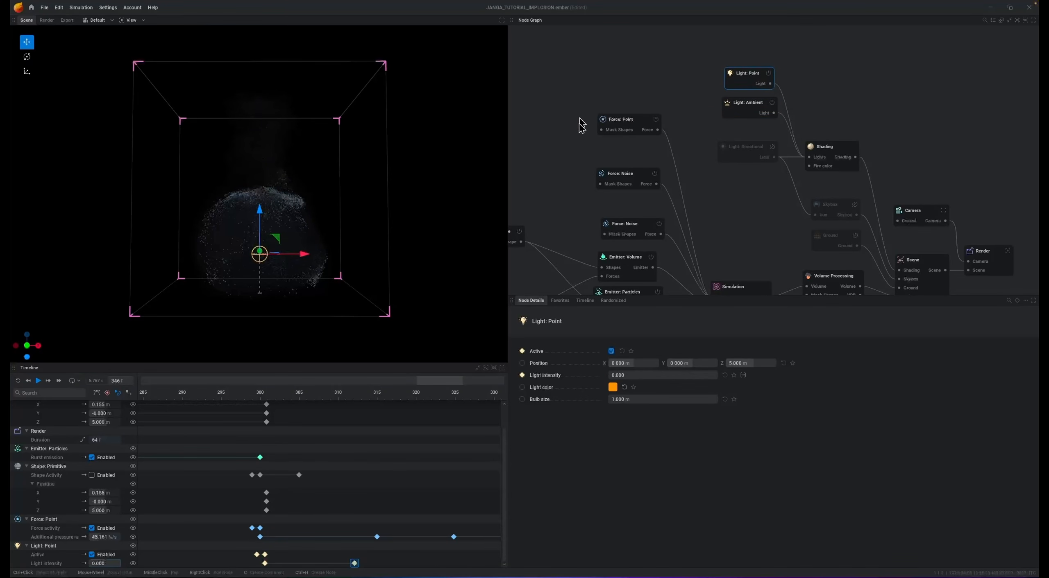
drag(745, 81, 744, 195)
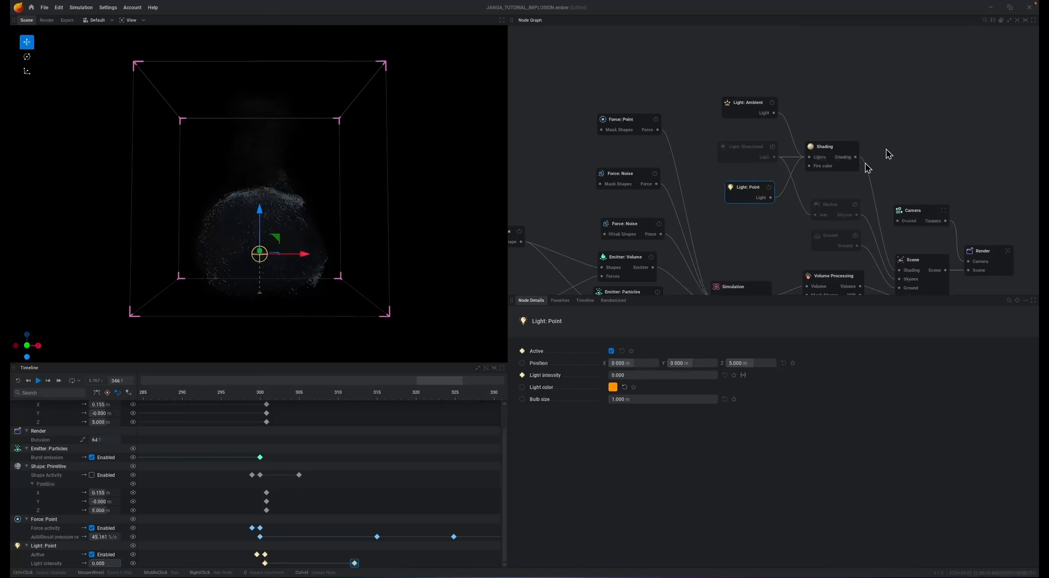
mouse_move(814, 164)
mouse_down()
mouse_move(766, 65)
mouse_move(745, 71)
mouse_up()
click(758, 89)
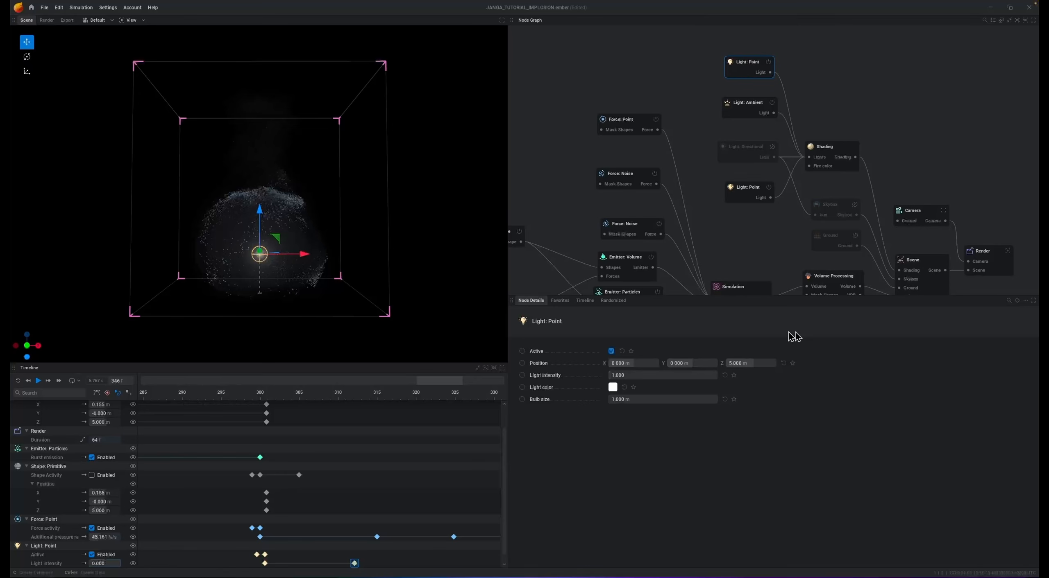
- Set the second point light's Z position to 50 m and its light intensity to 500
double_click(765, 362)
text(50)
key(Return)
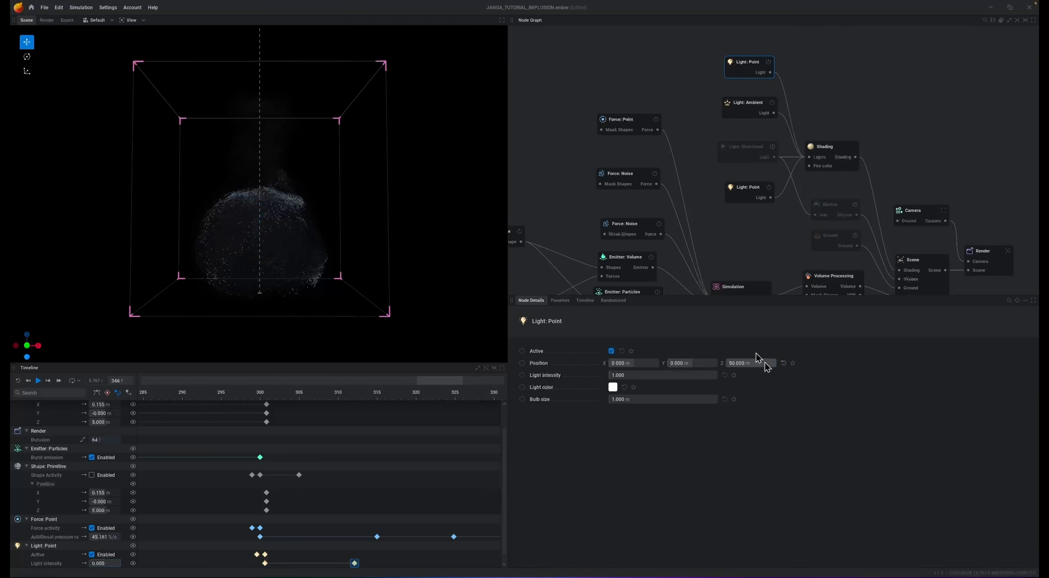
double_click(690, 374)
text(500)
key(Return)
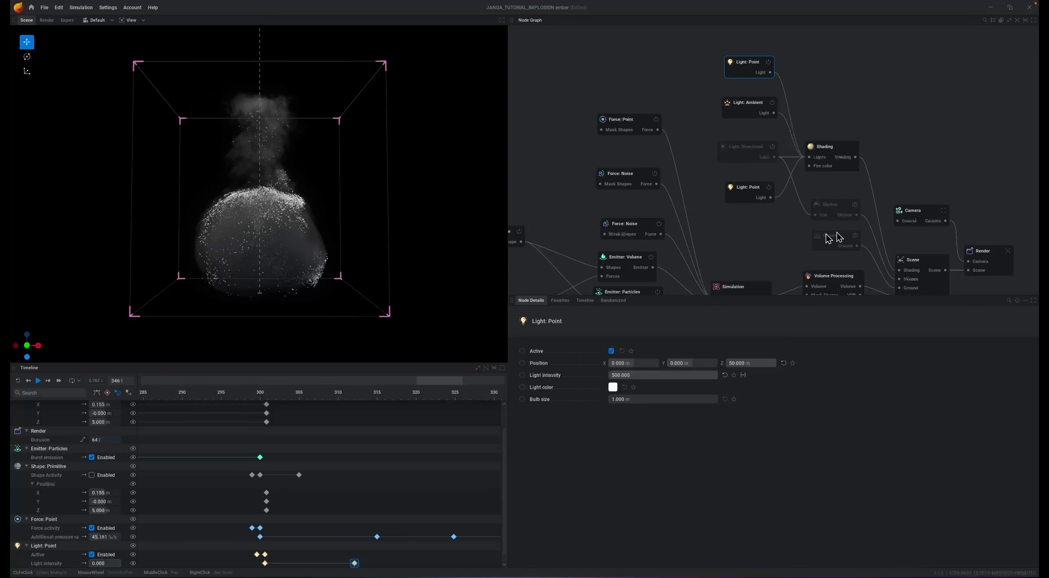
- Activate Post Modulation 1 on the Volume Processing node and set its source to Constant with smoke as the target
middle_drag(754, 256, 798, 135)
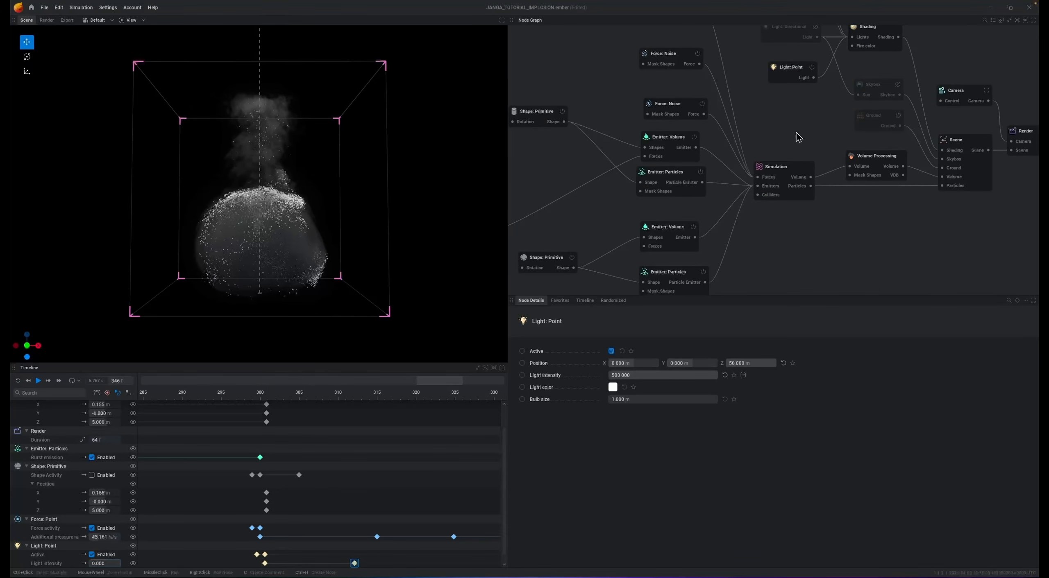
click(877, 156)
click(616, 343)
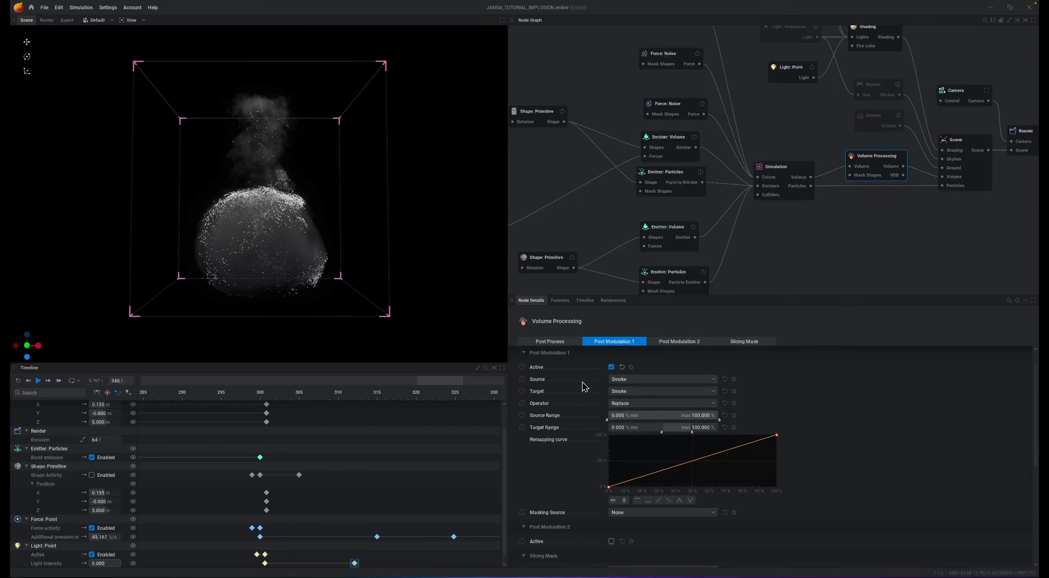
click(638, 380)
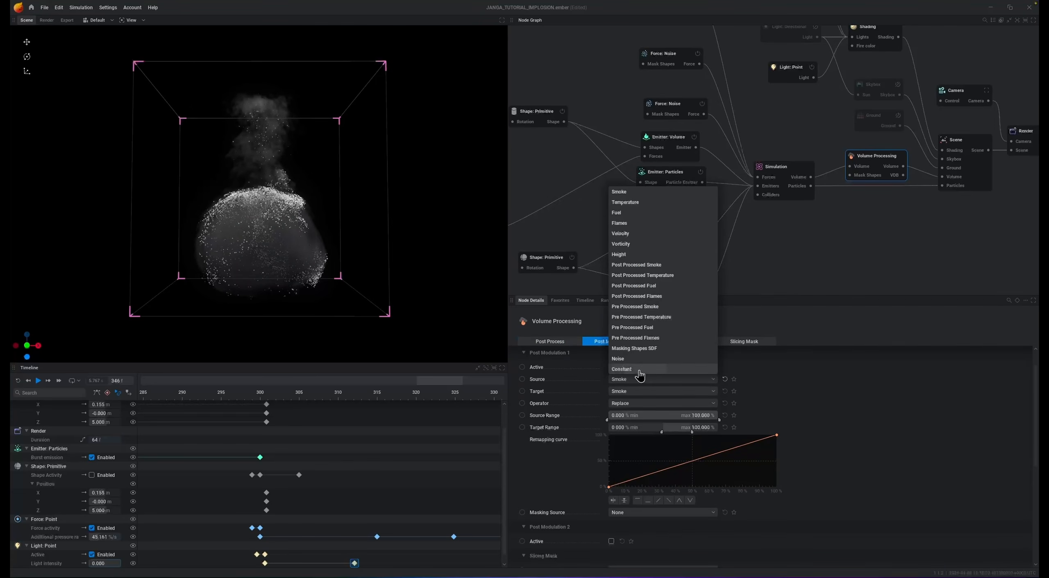
click(640, 370)
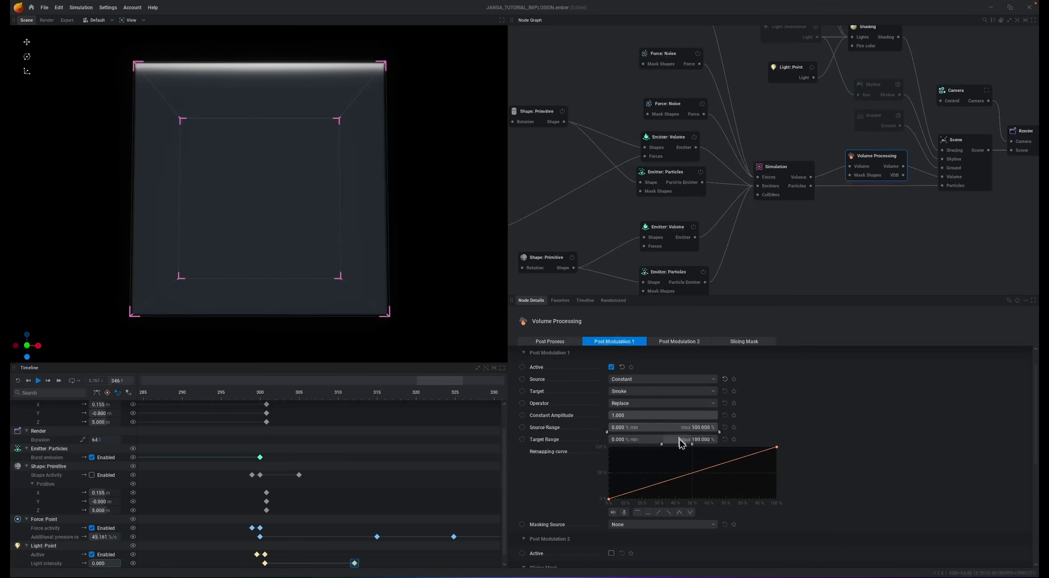
- Lower the smoke modulation's target range to a minimum of -200% and reduce its maximum below 100%
drag(662, 445, 589, 445)
drag(692, 445, 693, 445)
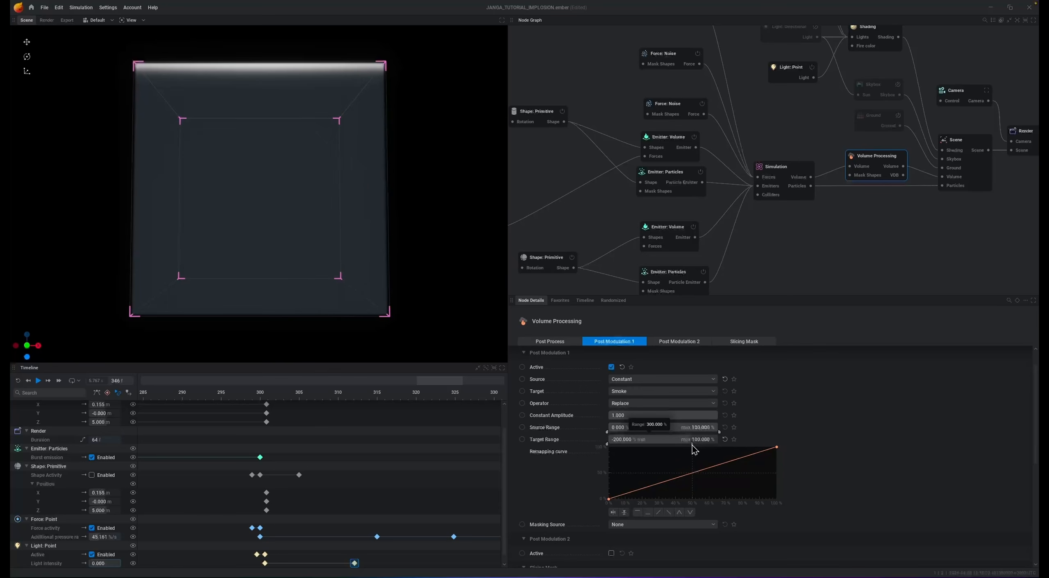
drag(686, 445, 665, 446)
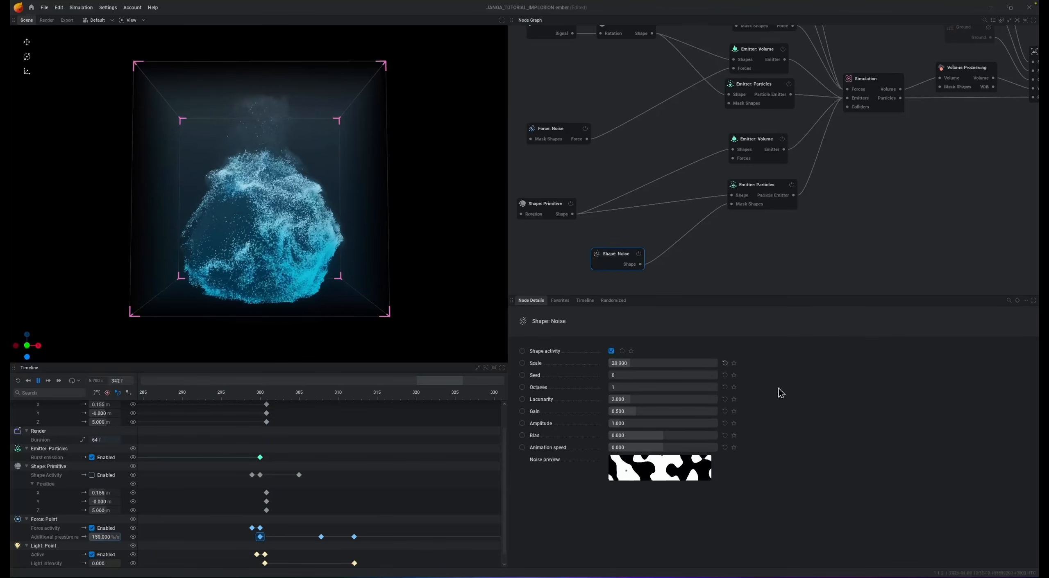
- Replay the simulation and examine the noise-masked particle burst together with its particle emitter and Shape Noise settings
key(space)
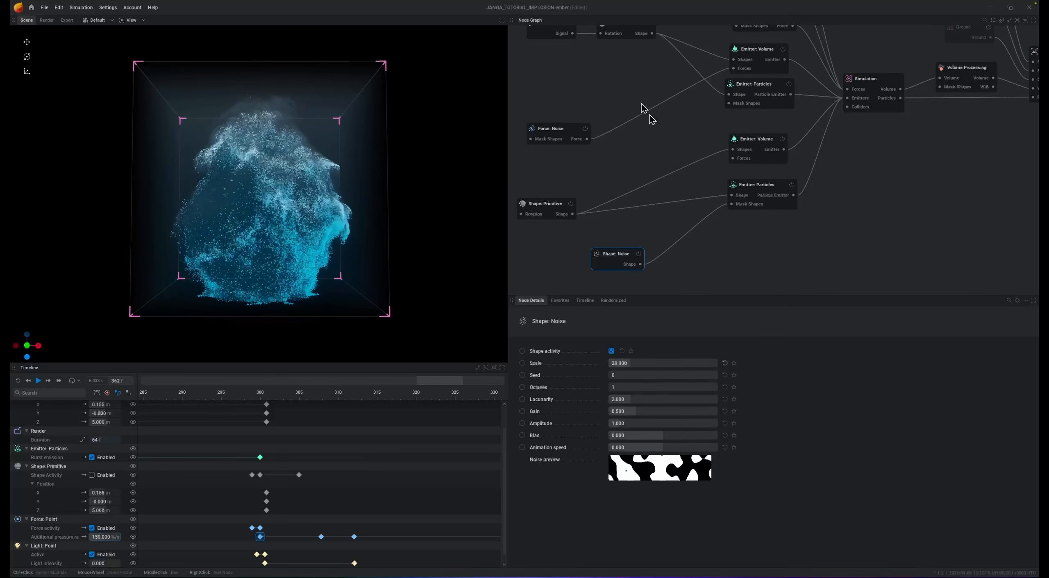
key(space)
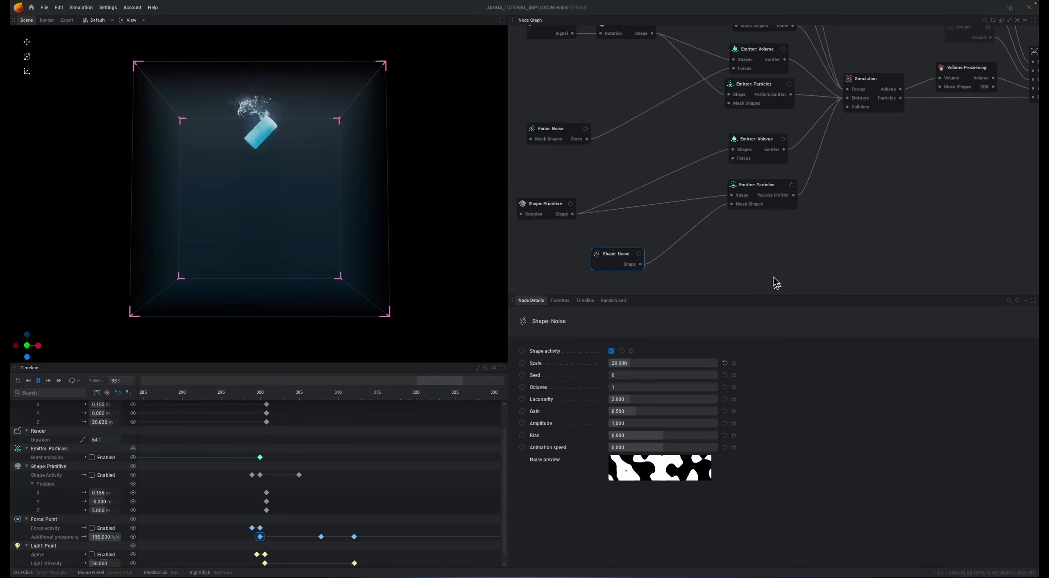
click(758, 189)
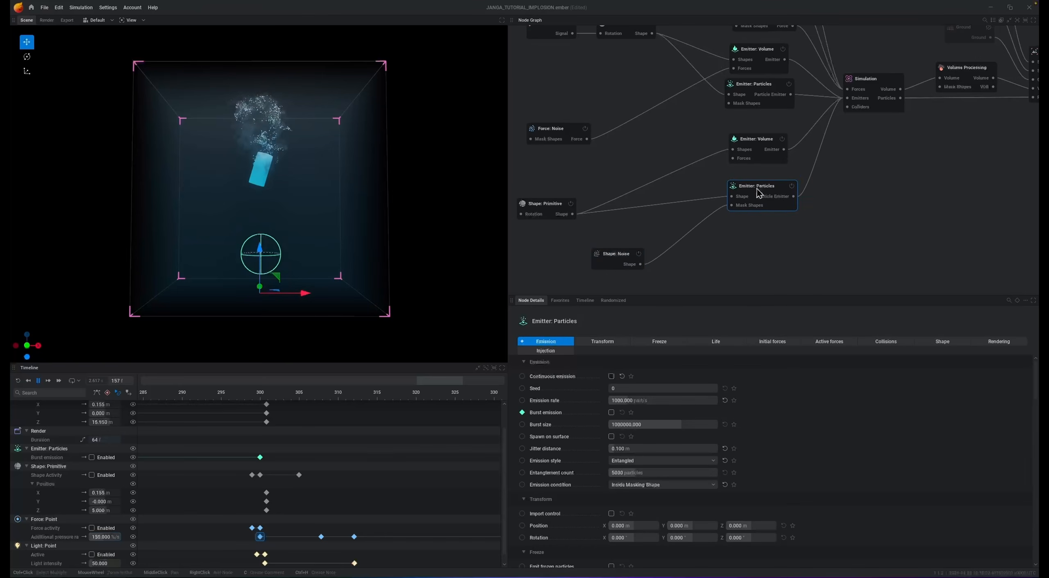
click(612, 261)
drag(612, 261, 592, 265)
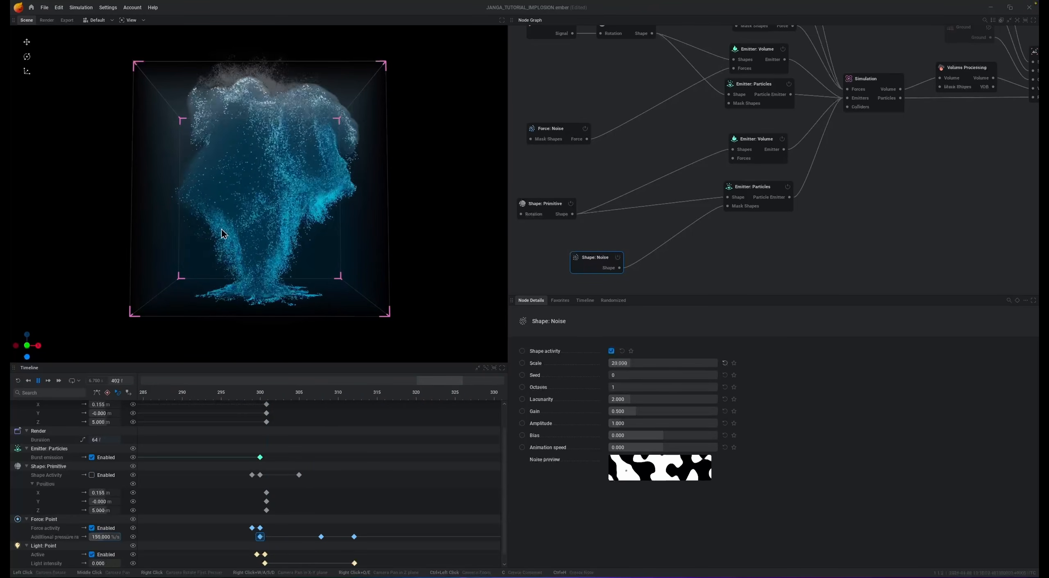
click(745, 191)
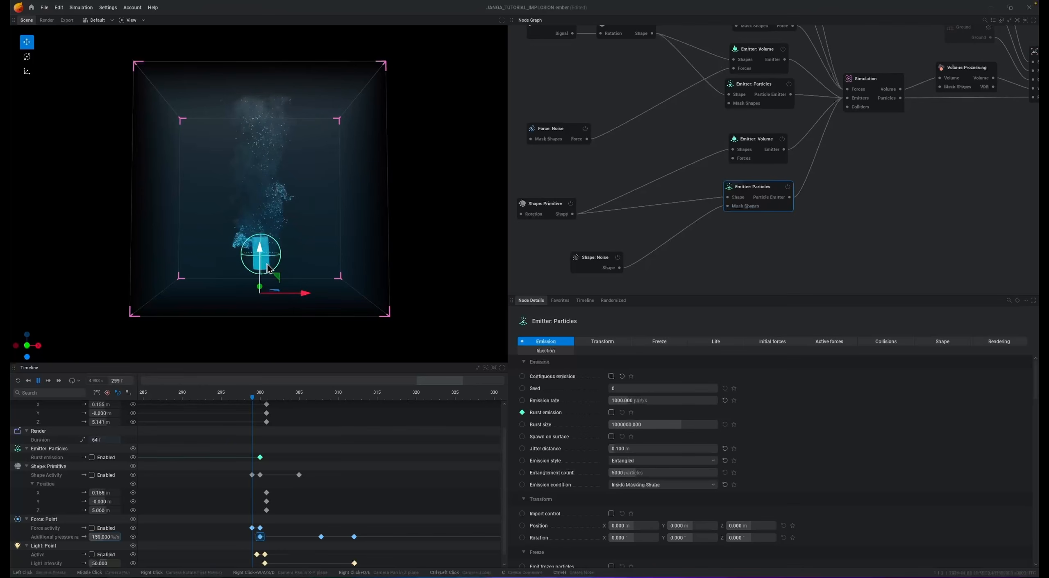
key(space)
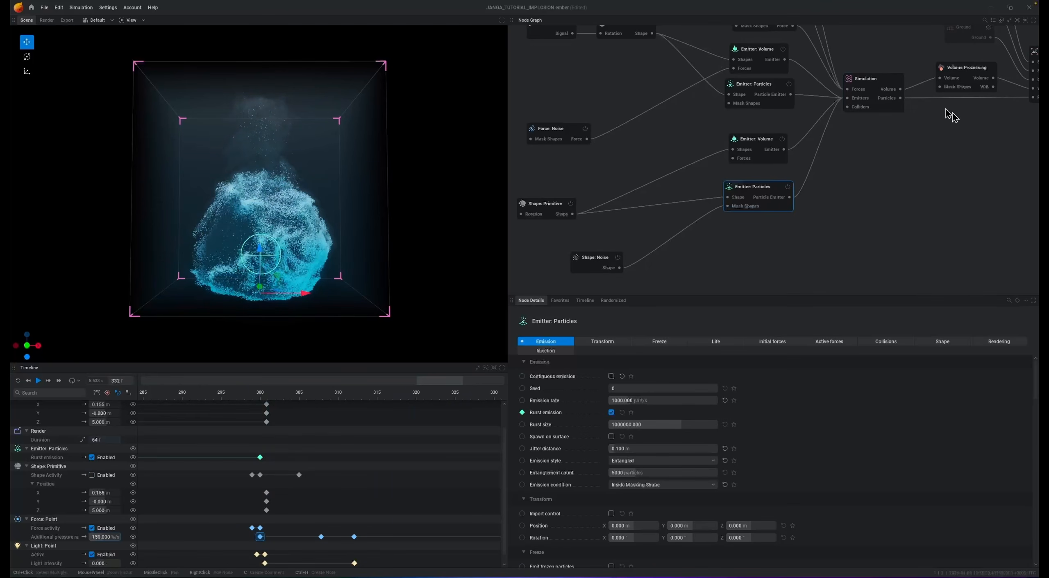
- Edit the Shading node's smoke coloring, connecting a gray Color Gradient node to its smoke color
middle_drag(887, 71, 863, 163)
middle_drag(861, 104, 834, 175)
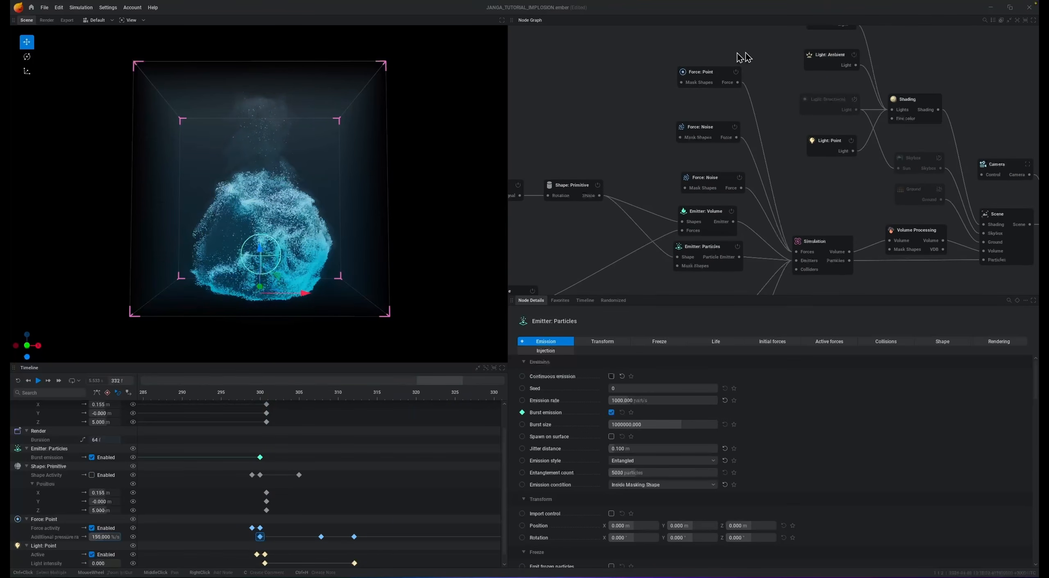
click(933, 105)
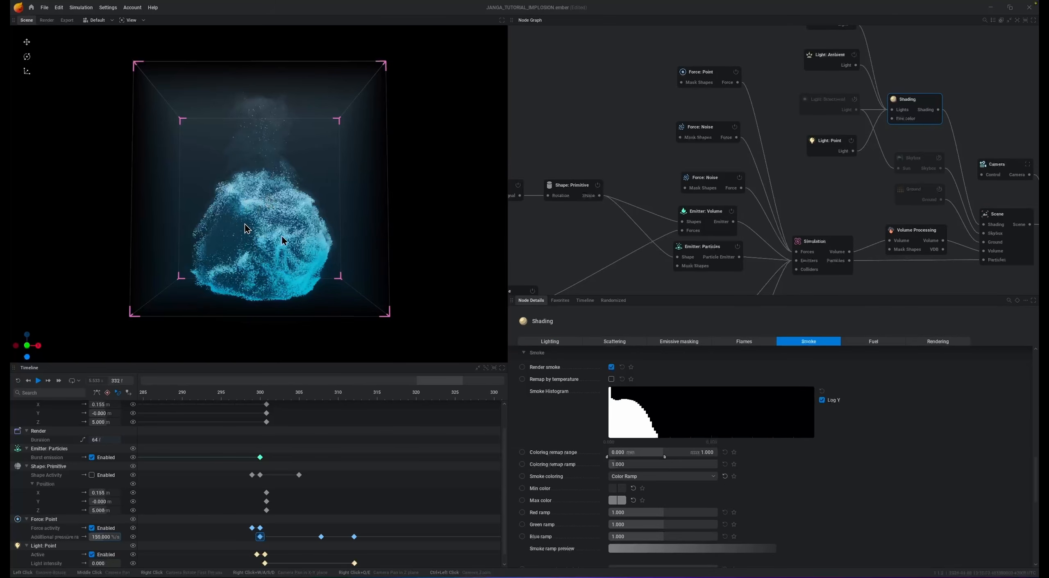
click(616, 490)
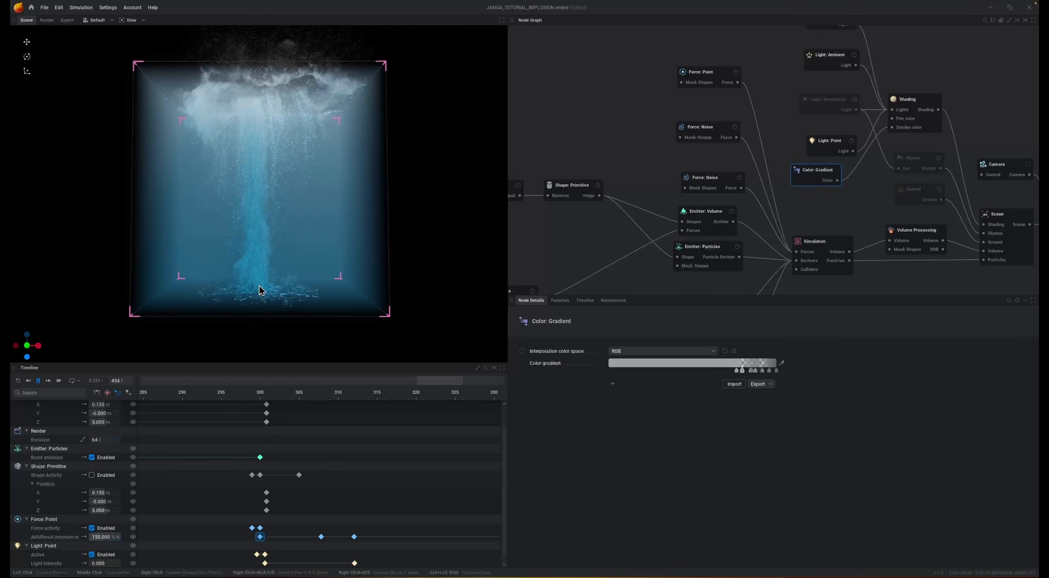
- Pause the preview to review the Simulation node's Force settings, including the solid ground, ceiling and walls, and resume playback
key(space)
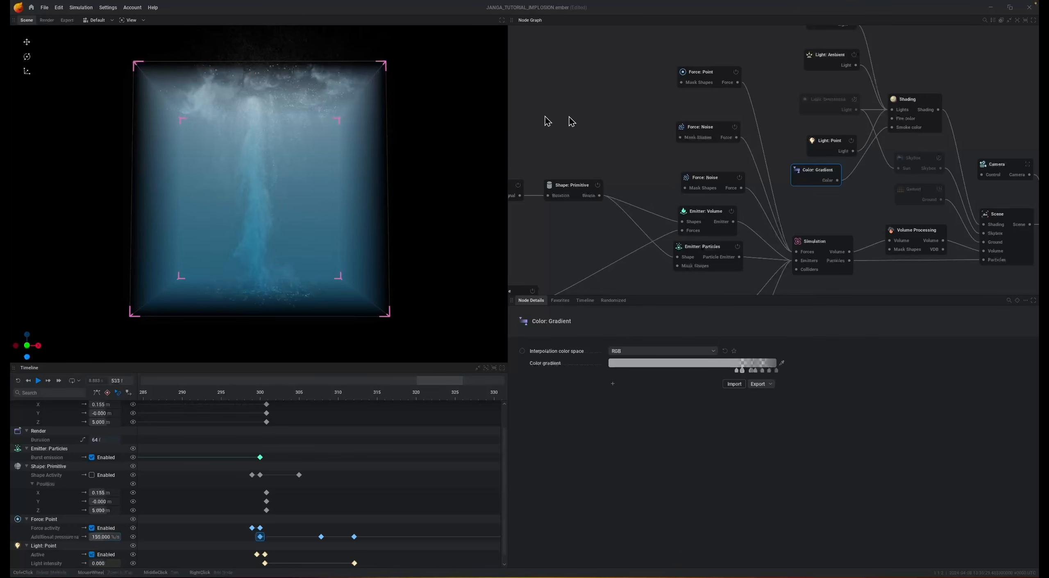
click(815, 254)
click(999, 343)
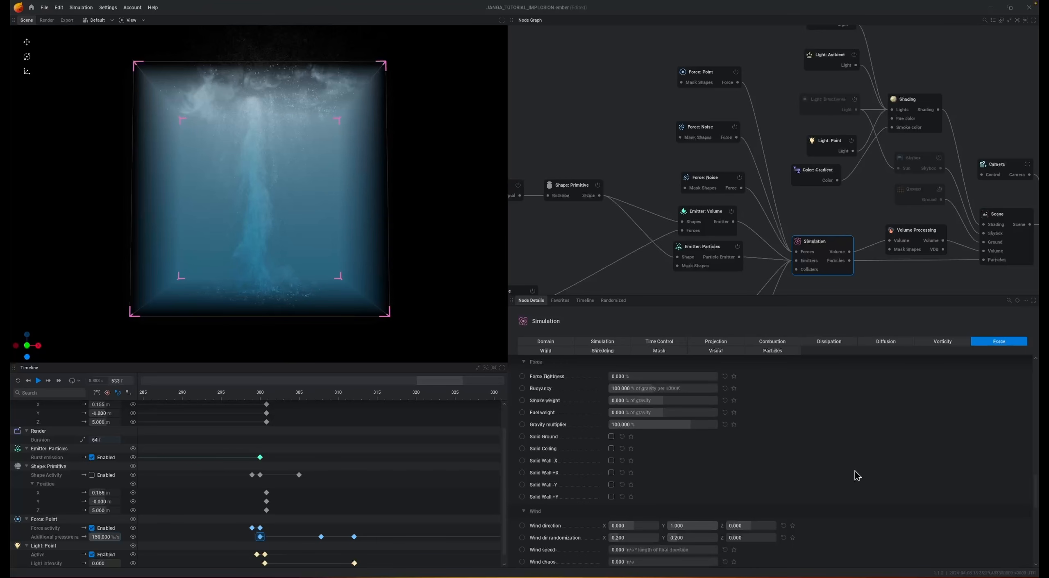
key(space)
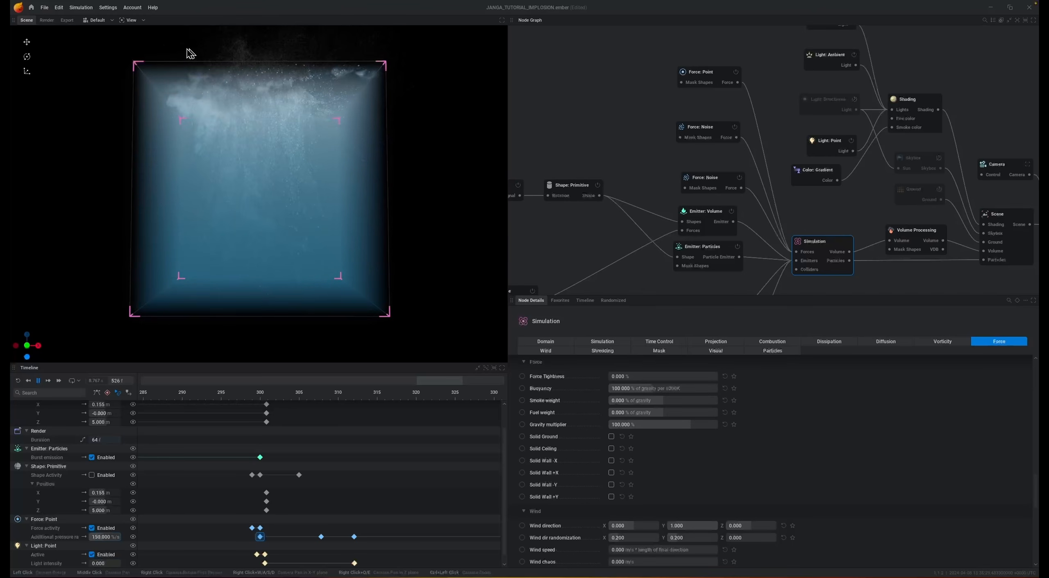
- Pause the simulation and set both the non-ground bounds and ground bound collisions of the cylinder's particle emitter to Kill
key(space)
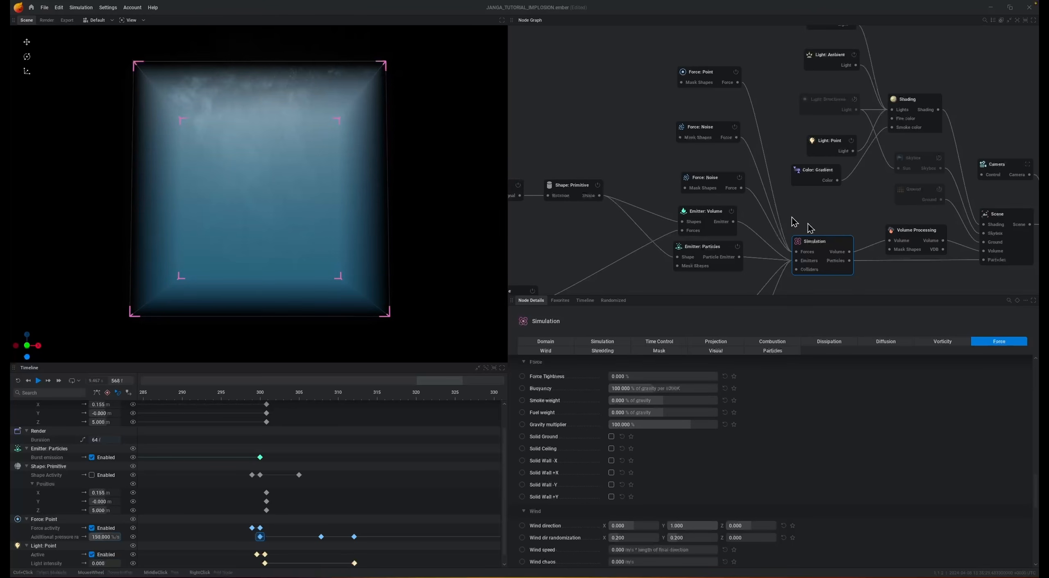
click(697, 251)
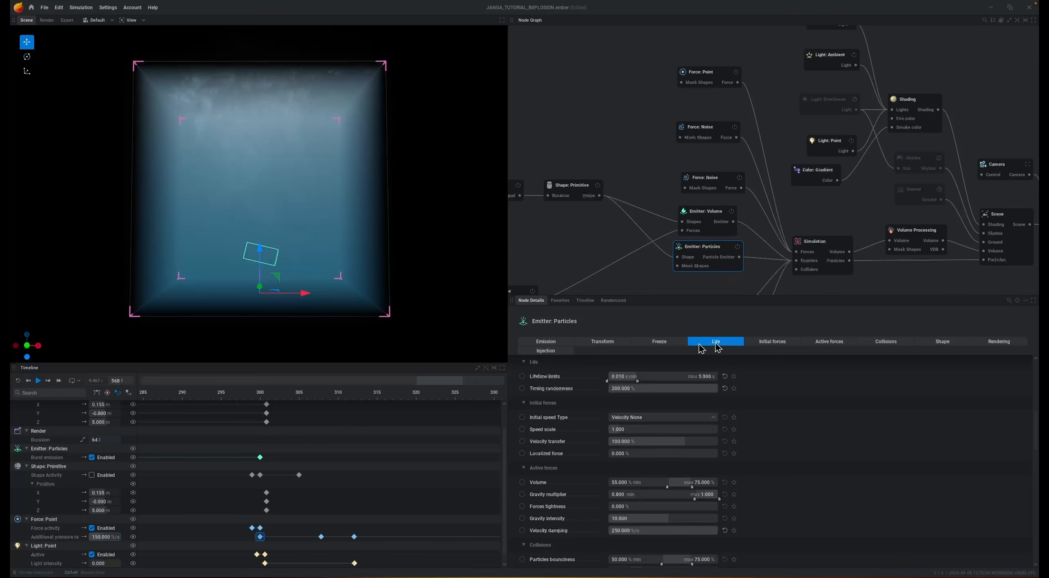
click(897, 343)
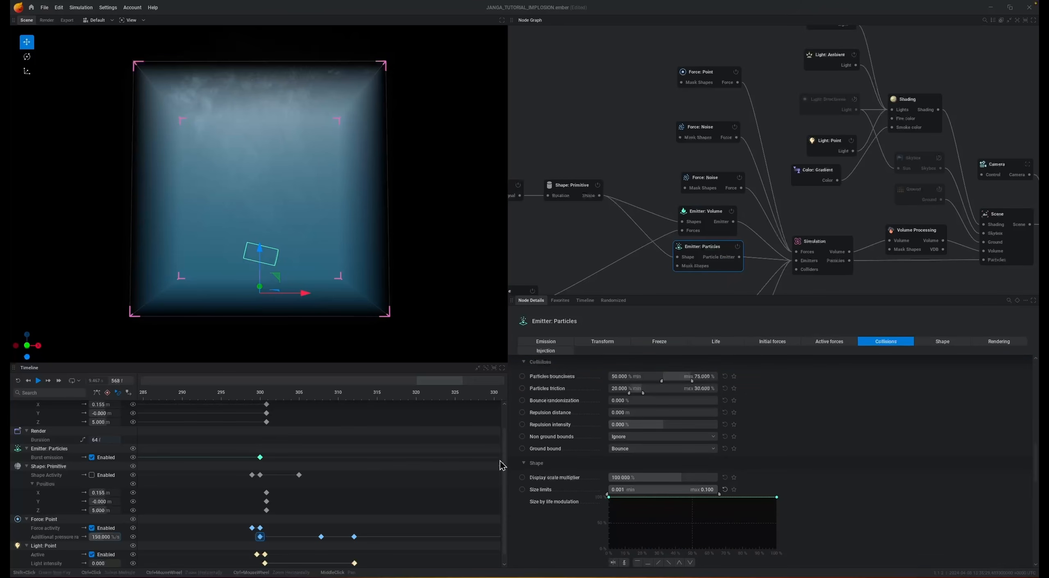
click(638, 437)
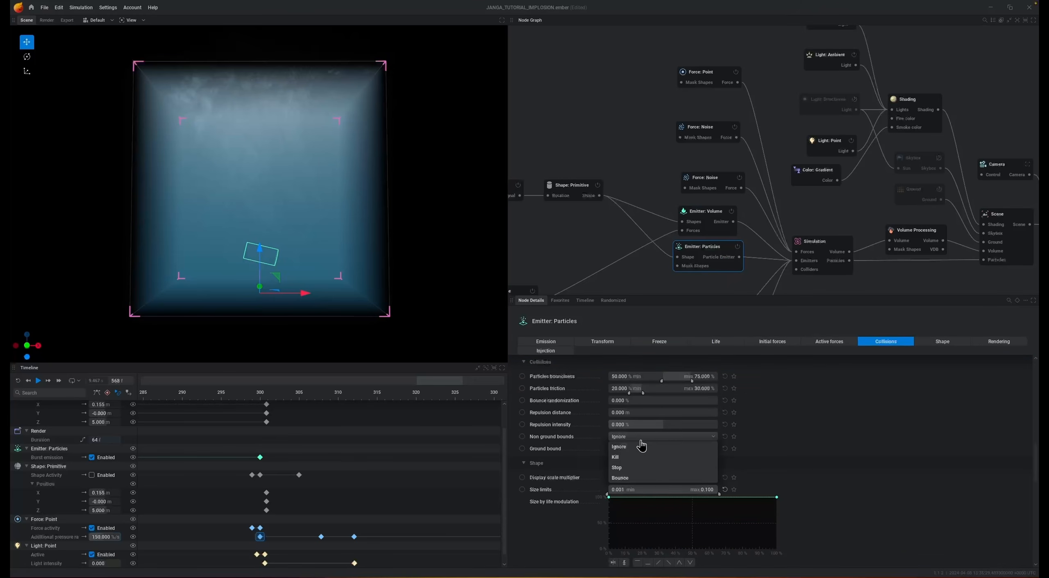
click(632, 461)
click(633, 449)
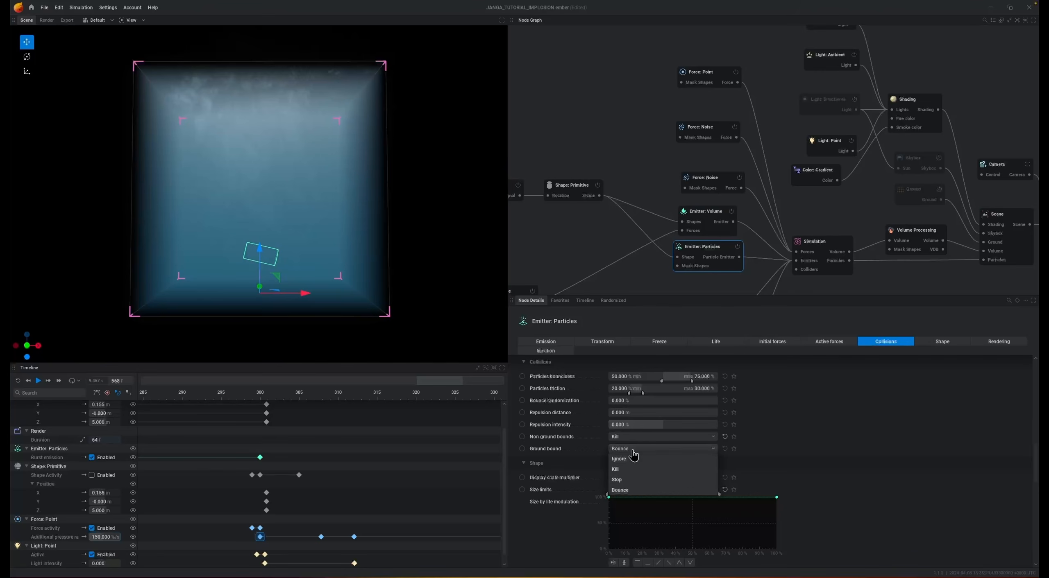
click(628, 471)
- Set the non-ground bounds and ground bound collisions of the sphere burst's particle emitter to Kill as well
middle_drag(659, 285, 640, 167)
click(672, 238)
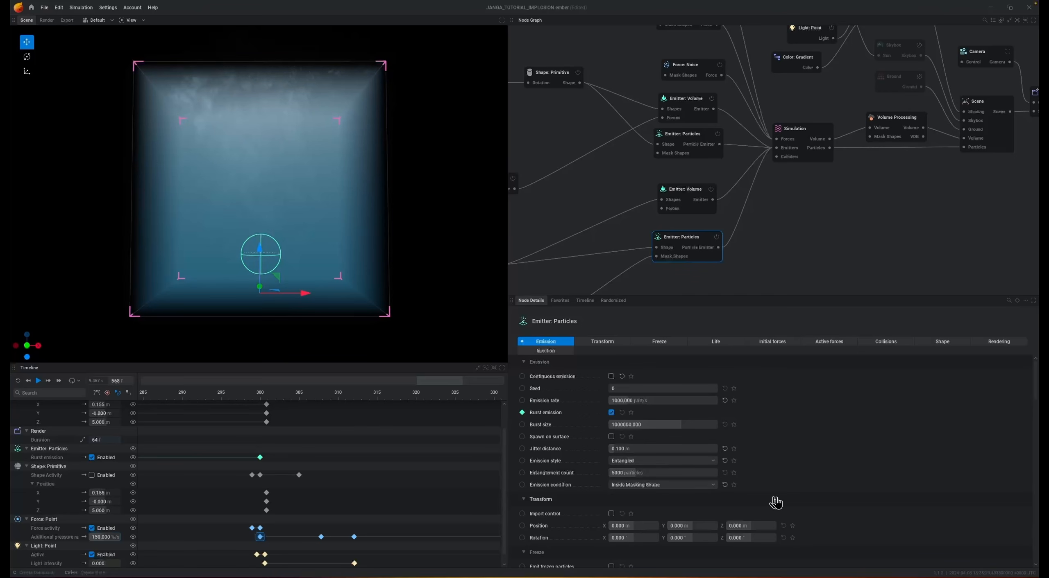
click(901, 345)
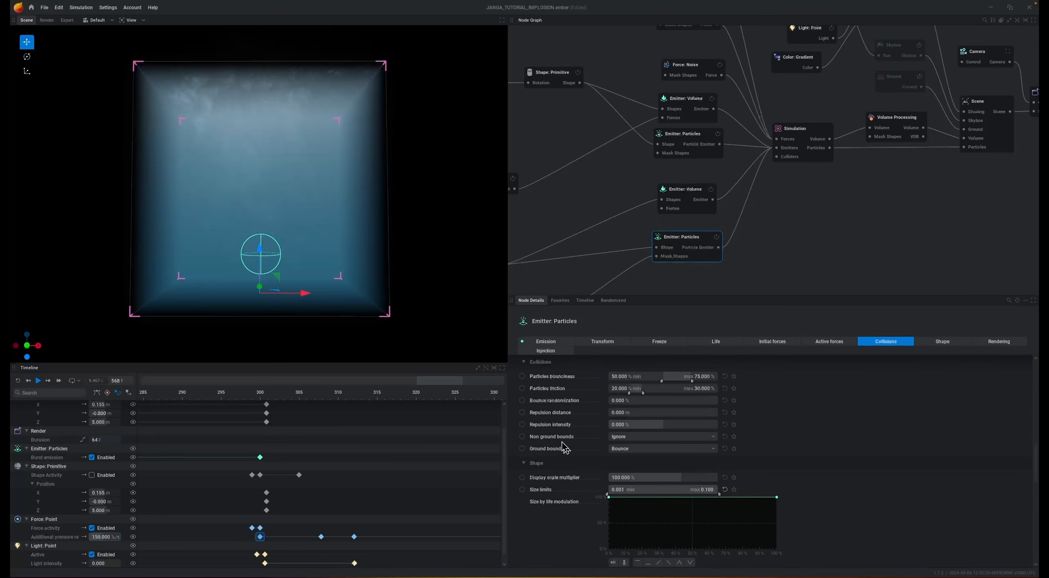
click(617, 437)
click(641, 451)
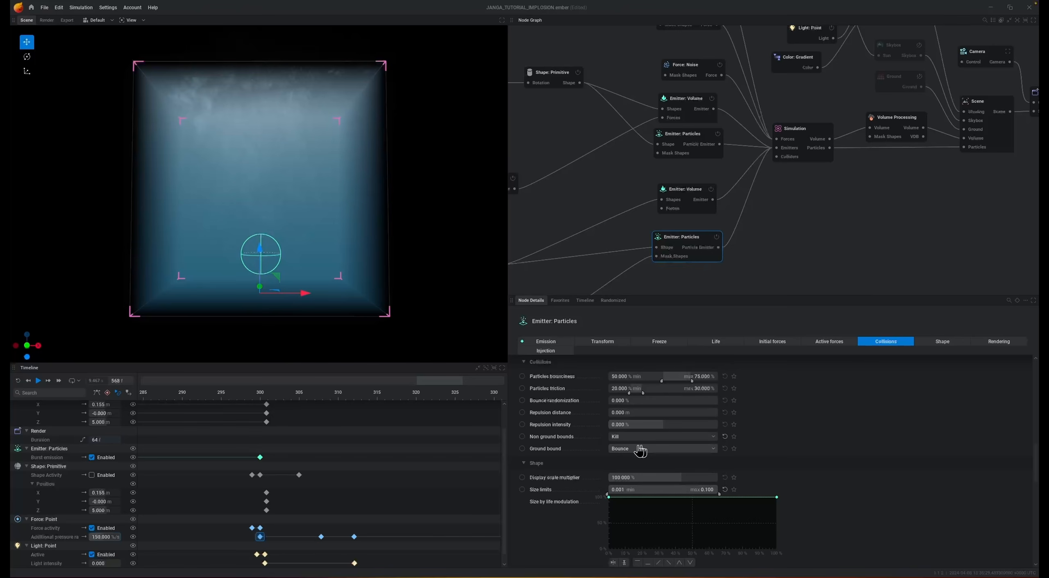
- Replay the simulation, pausing at intervals to examine the falling cylinder, the burst and the particles near the domain's upper boundary
key(space)
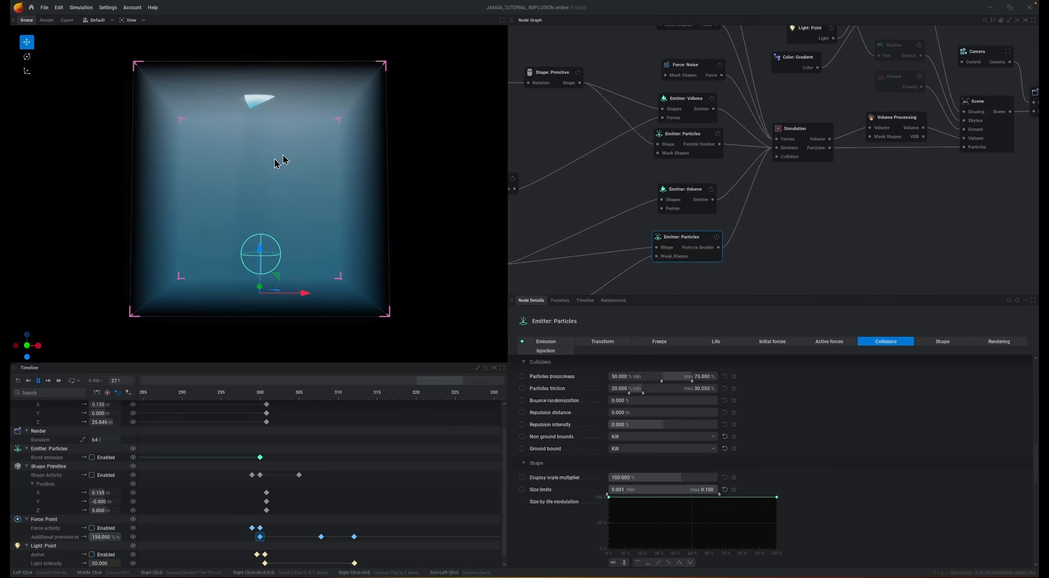
key(space)
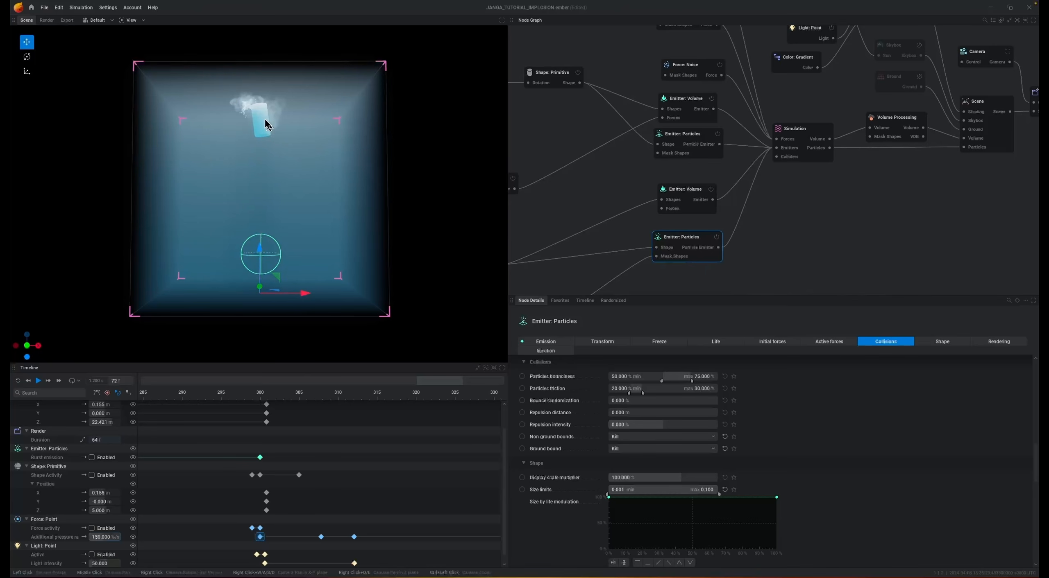
key(space)
key(space)
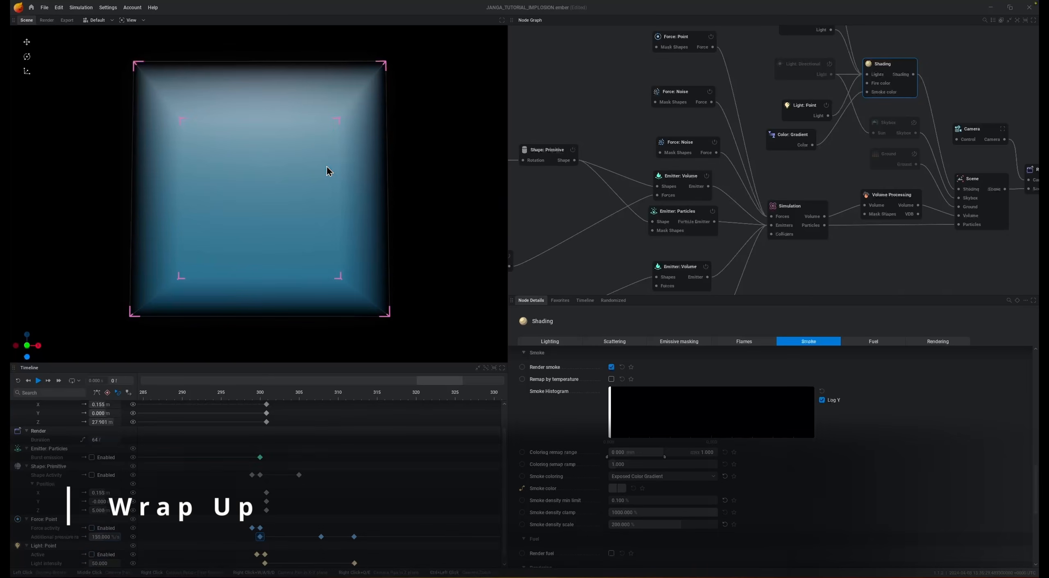
key(space)
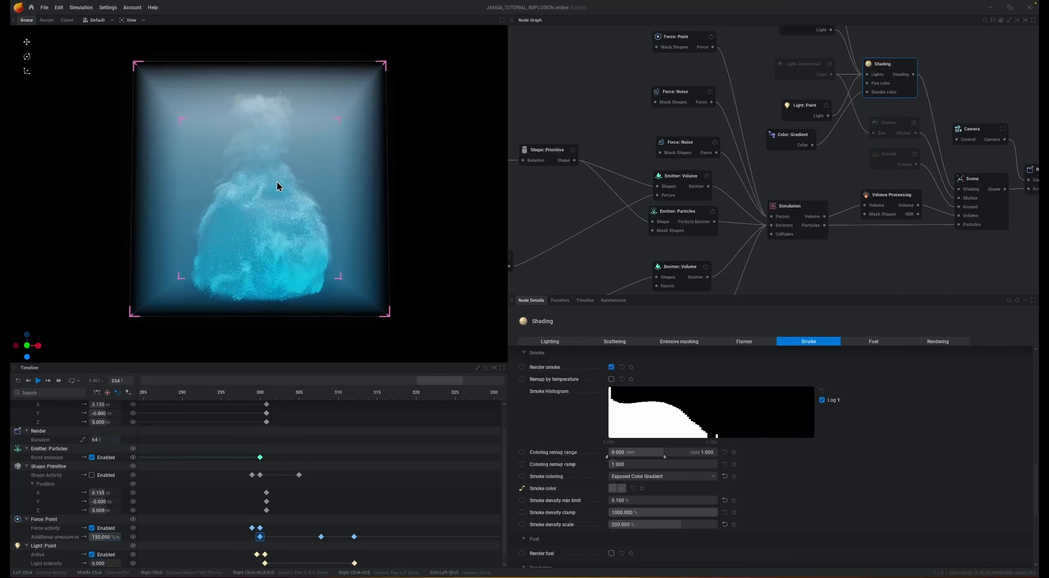
key(space)
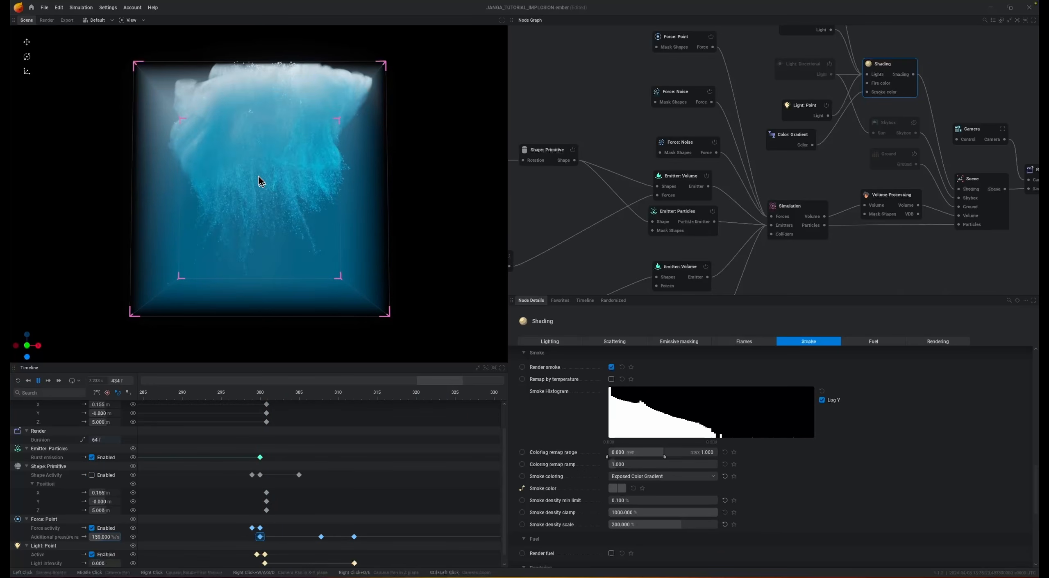
key(space)
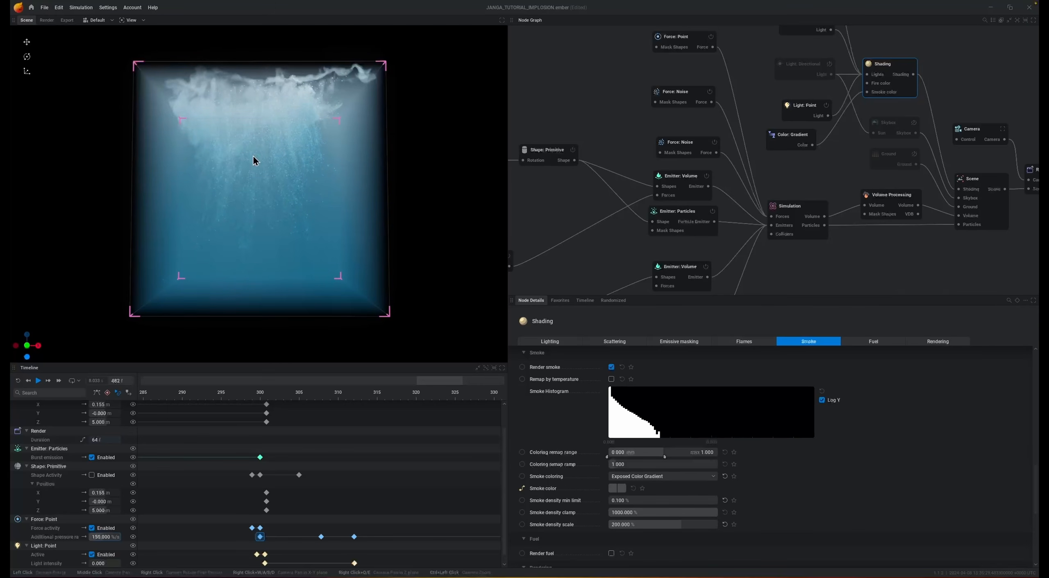
- Set the cylinder particle emitter's rendering modulation type to Modulation Over Life and expose its modulation color as a node input
middle_drag(637, 246, 721, 138)
click(778, 98)
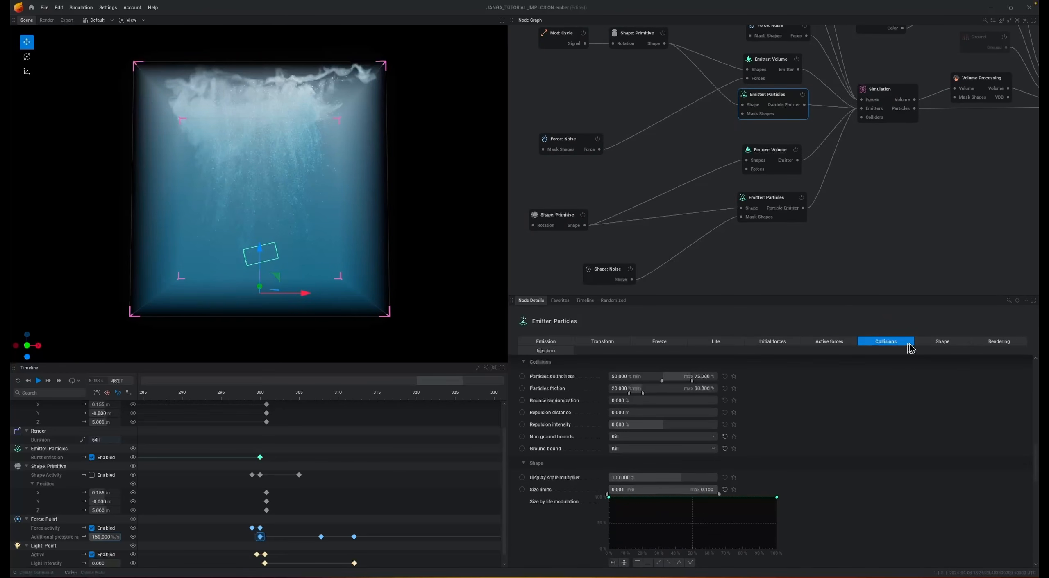
click(998, 342)
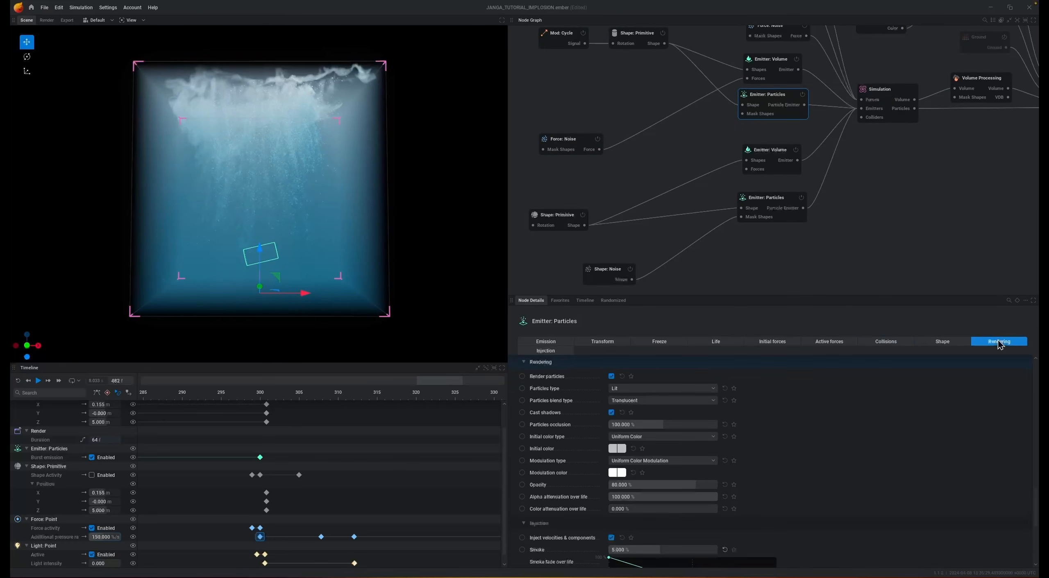
click(639, 461)
click(652, 484)
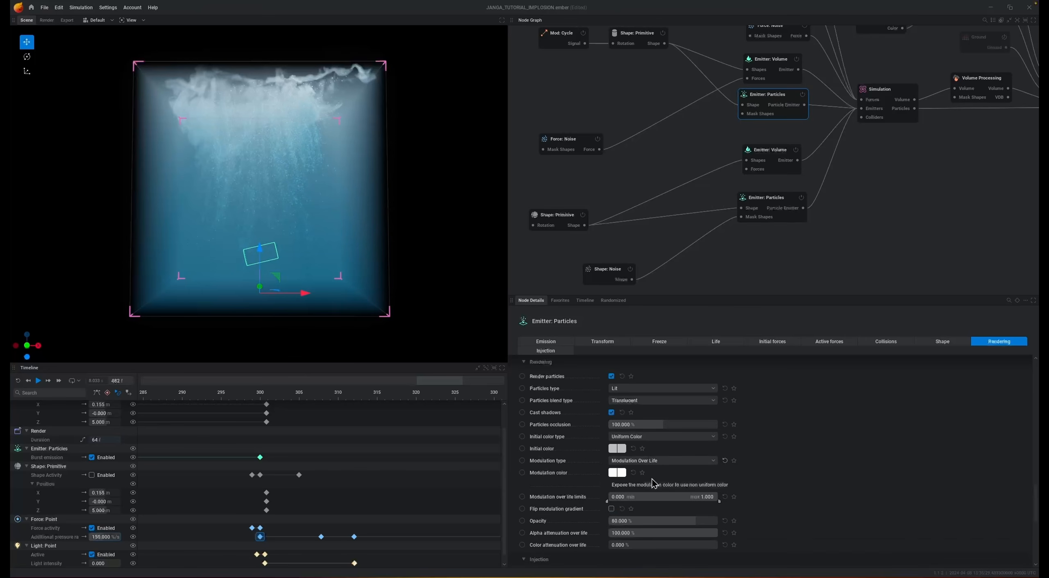
click(522, 474)
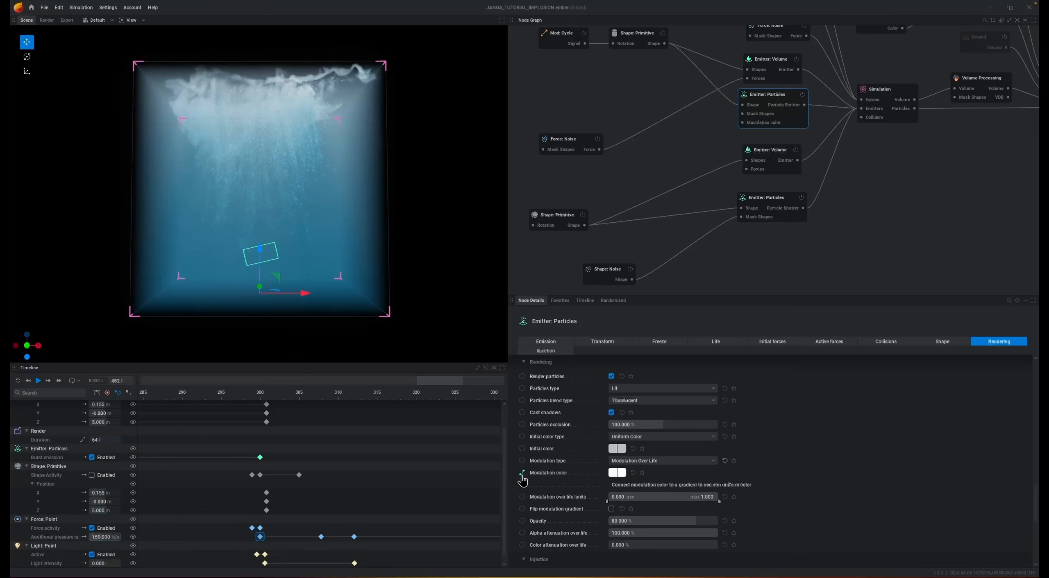
- Switch the sphere burst particle emitter's rendering to Modulation Over Life and expose its modulation color on the node
click(780, 204)
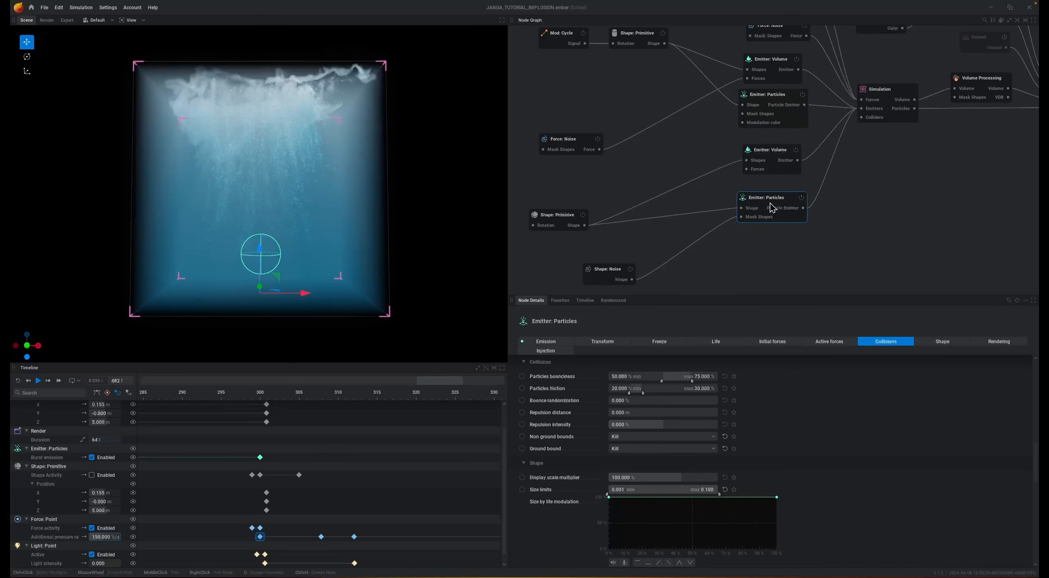
click(1015, 345)
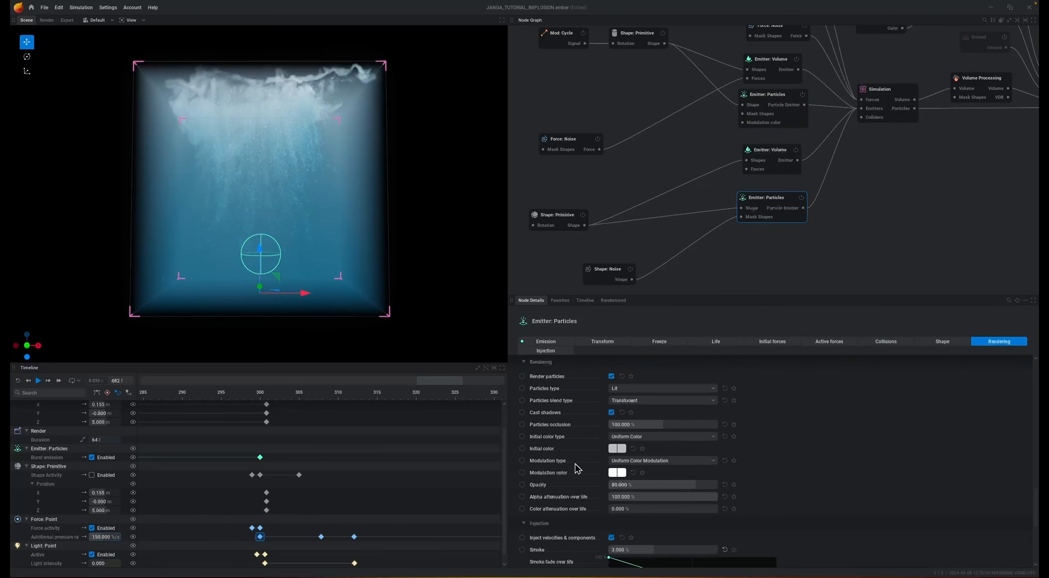
click(639, 462)
click(641, 484)
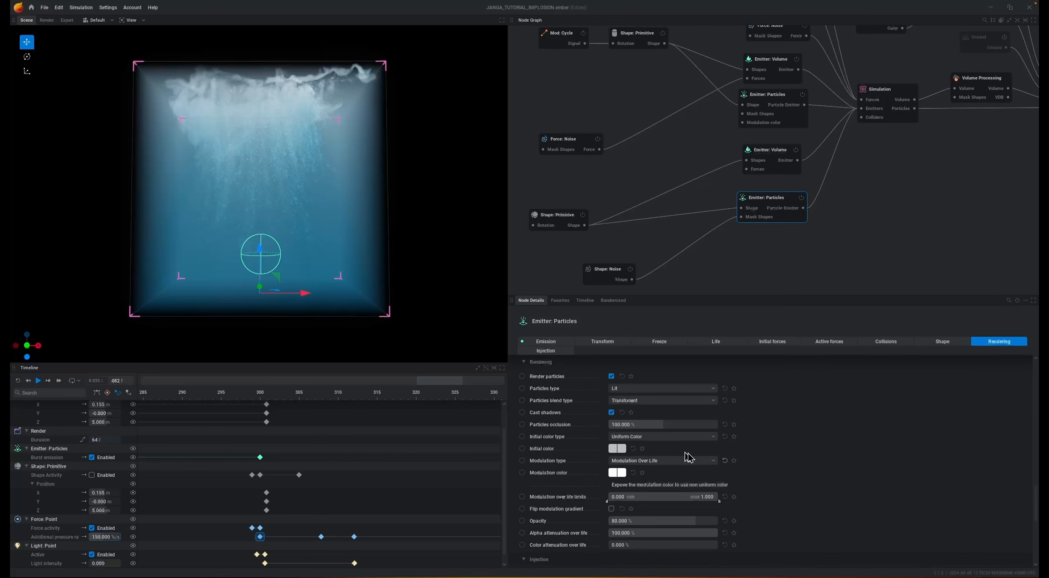
click(522, 474)
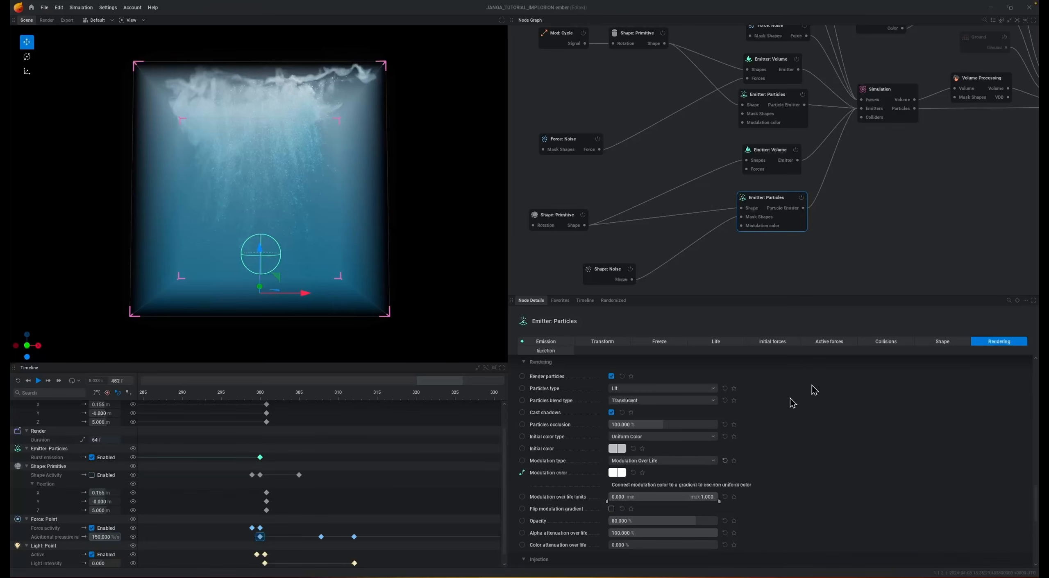
- Add a Color Gradient node and connect it to the modulation color inputs of both particle emitters
drag(743, 125, 690, 147)
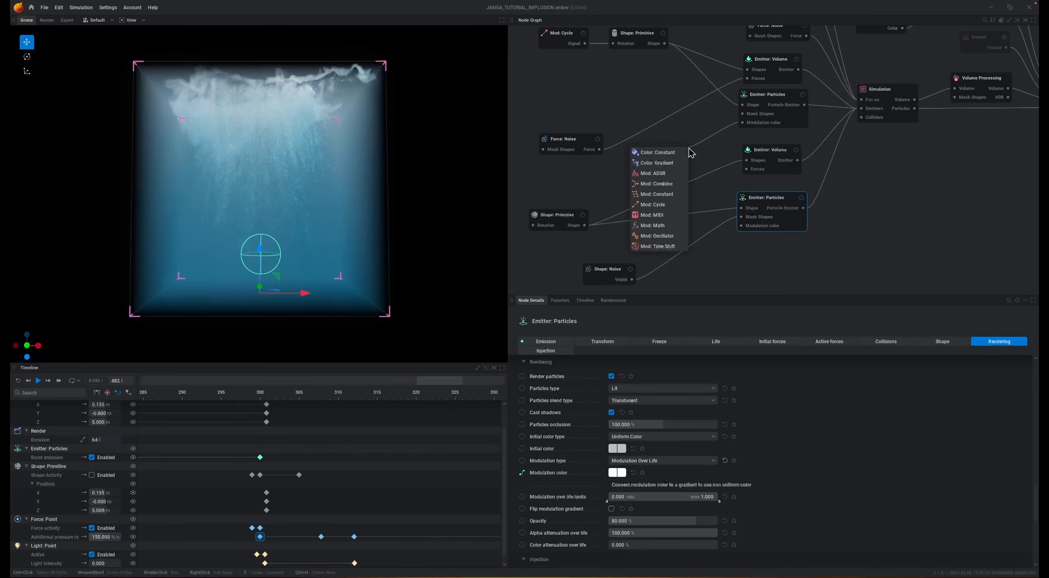
click(671, 164)
drag(742, 226, 648, 171)
click(783, 103)
click(774, 204)
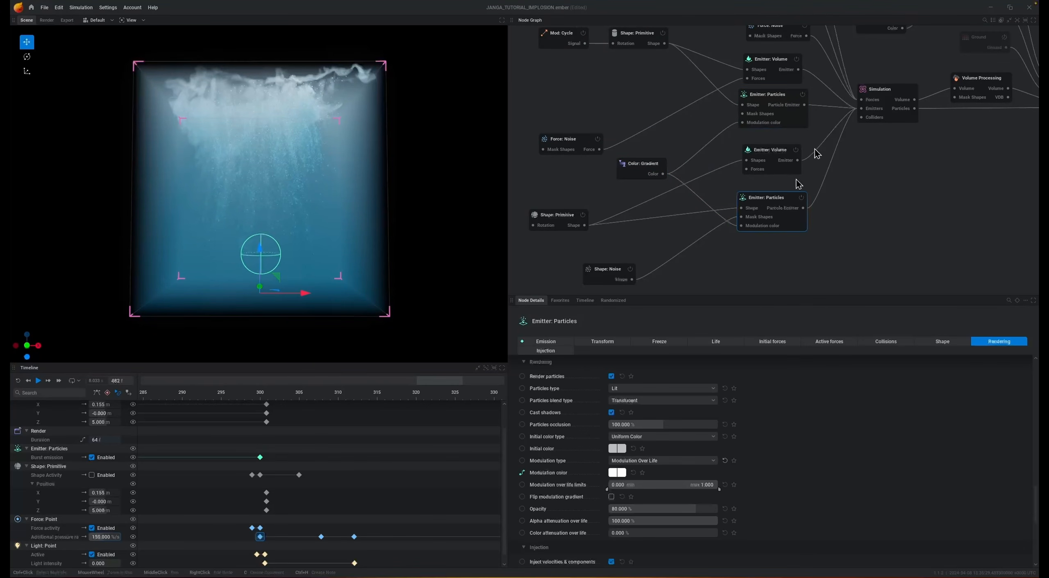
click(773, 102)
- Import the implosion.embercg gradient from the IMPLOSION folder into the new Color Gradient node
click(636, 173)
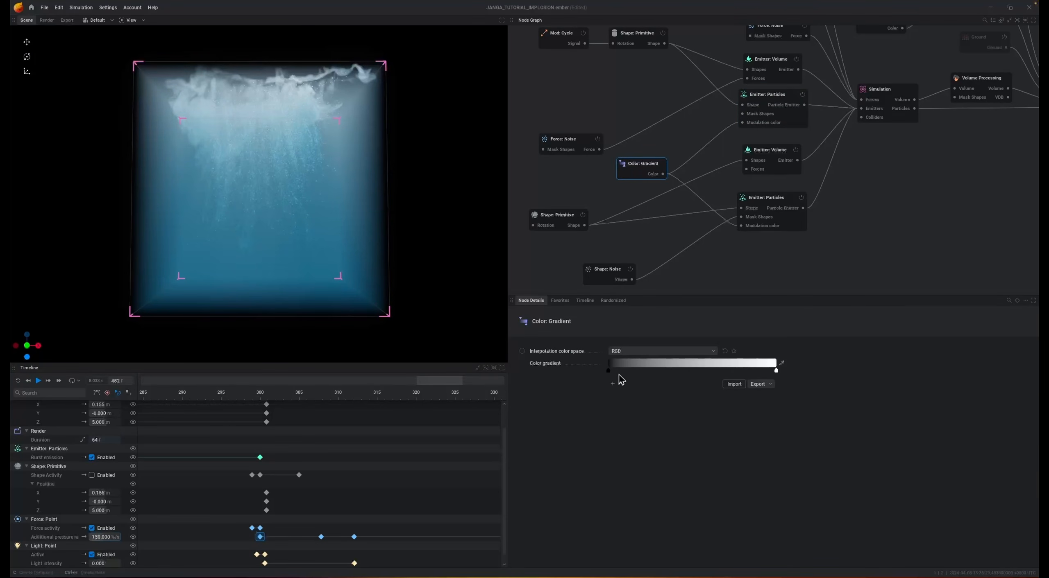
click(733, 384)
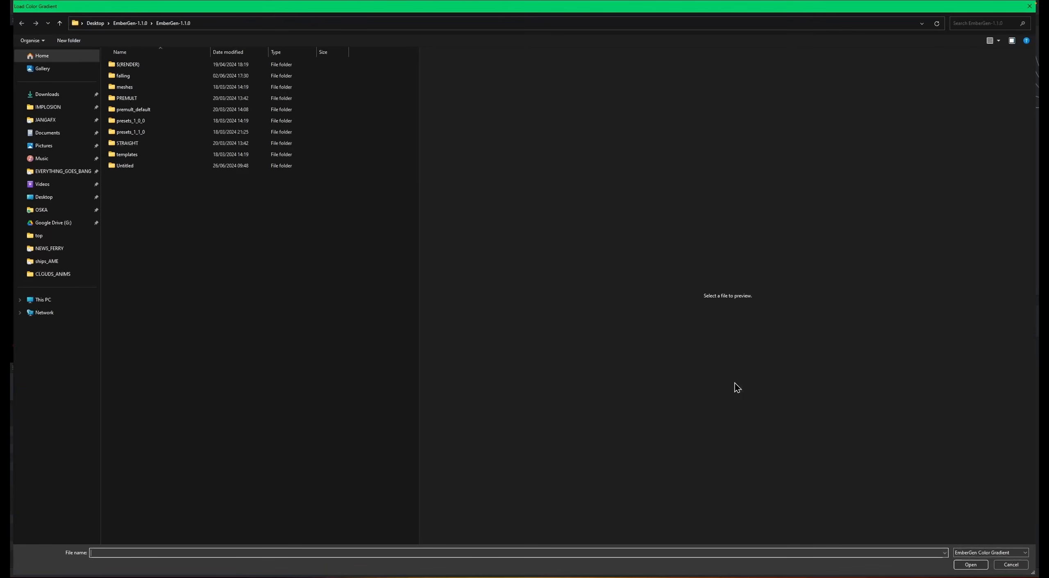
click(65, 108)
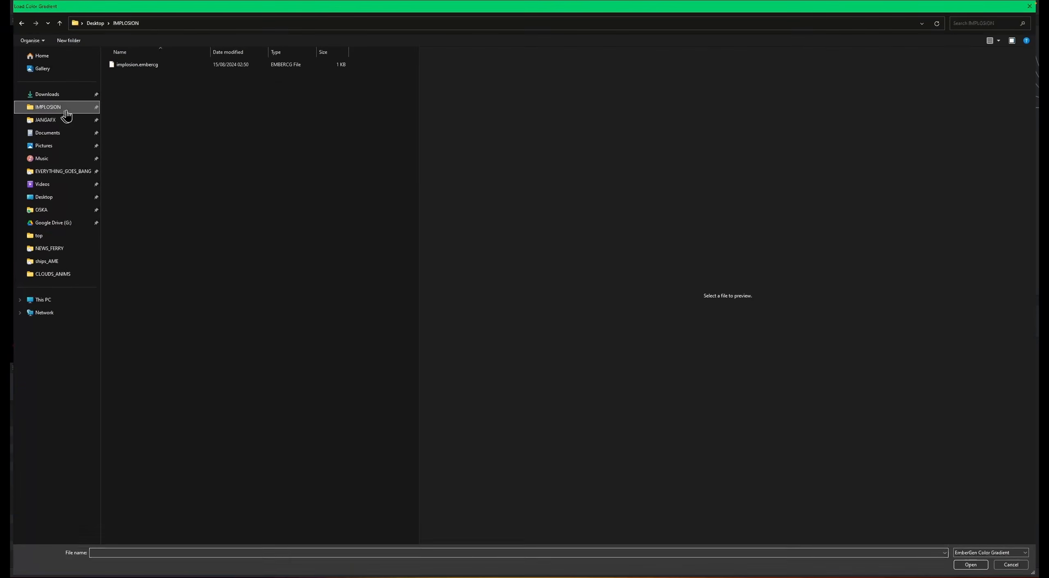
double_click(155, 66)
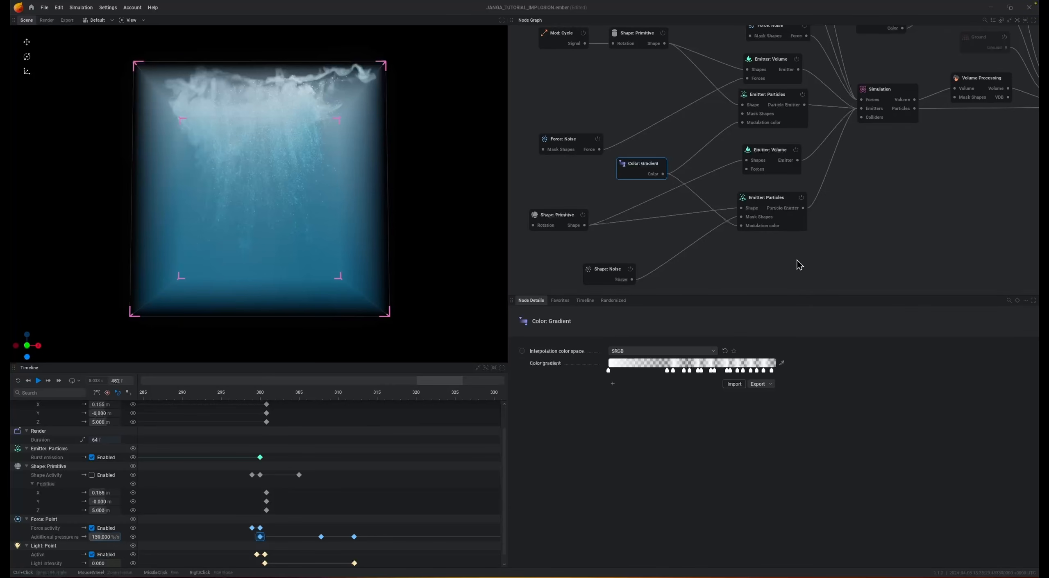
- Play the simulation to check the gradient-modulated particles through the burst, and reset it to the start
key(space)
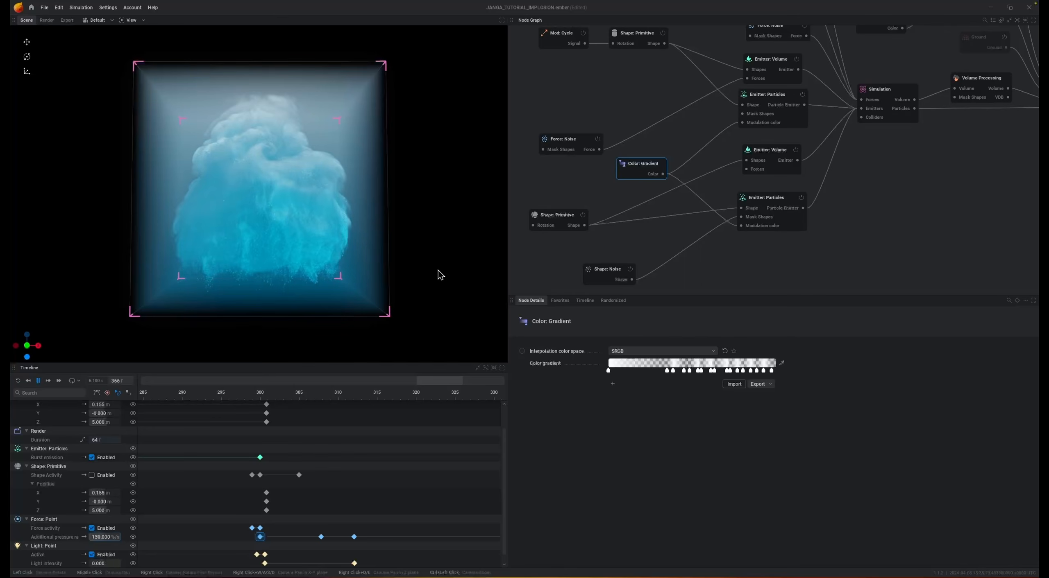
key(space)
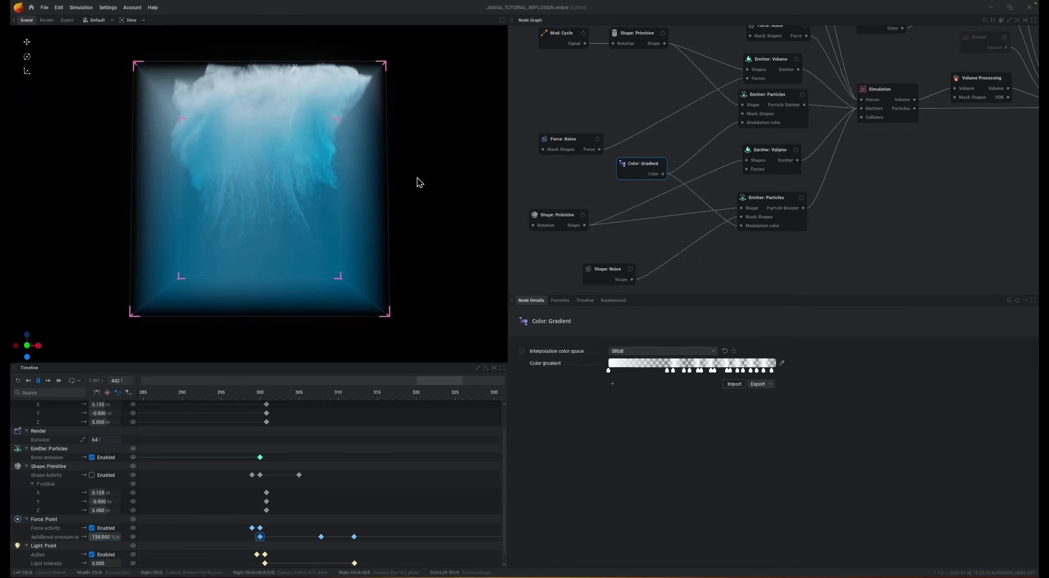
key(space)
key(r)
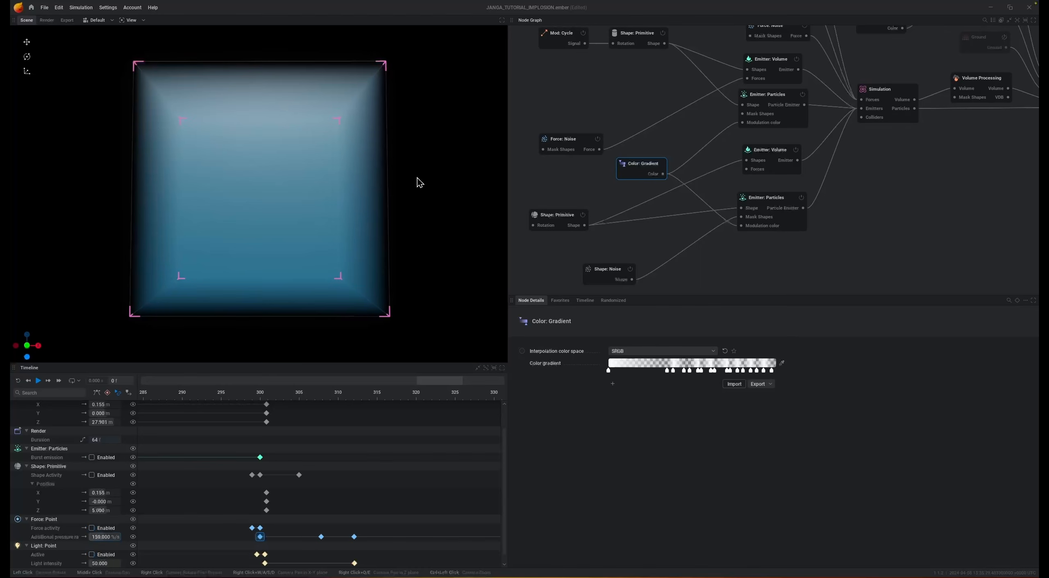